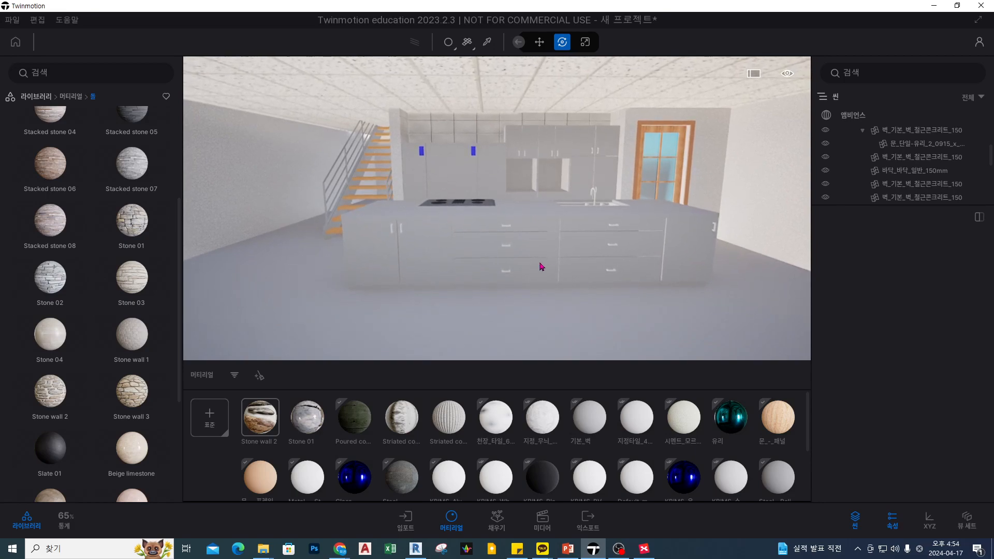
key("a")
key("w")
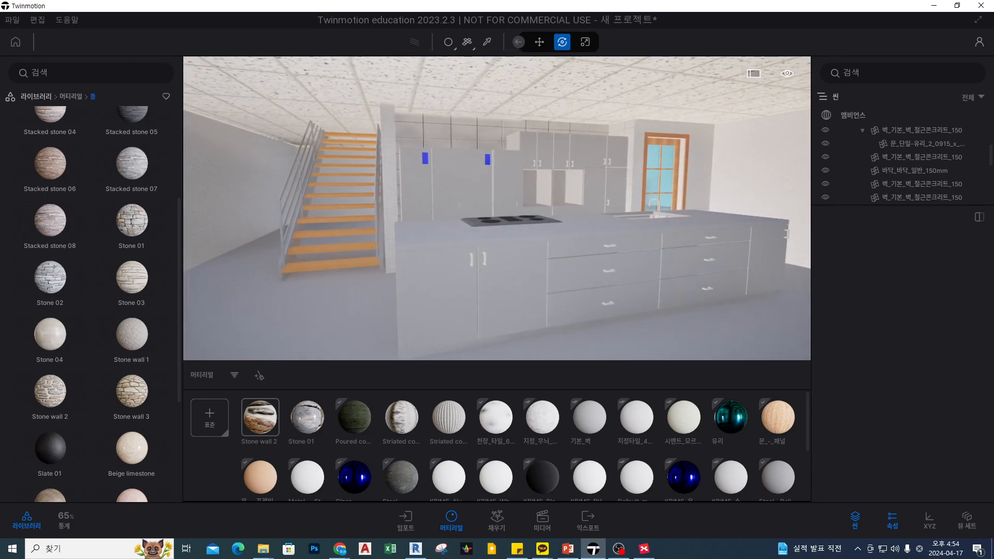
key("e")
key("q")
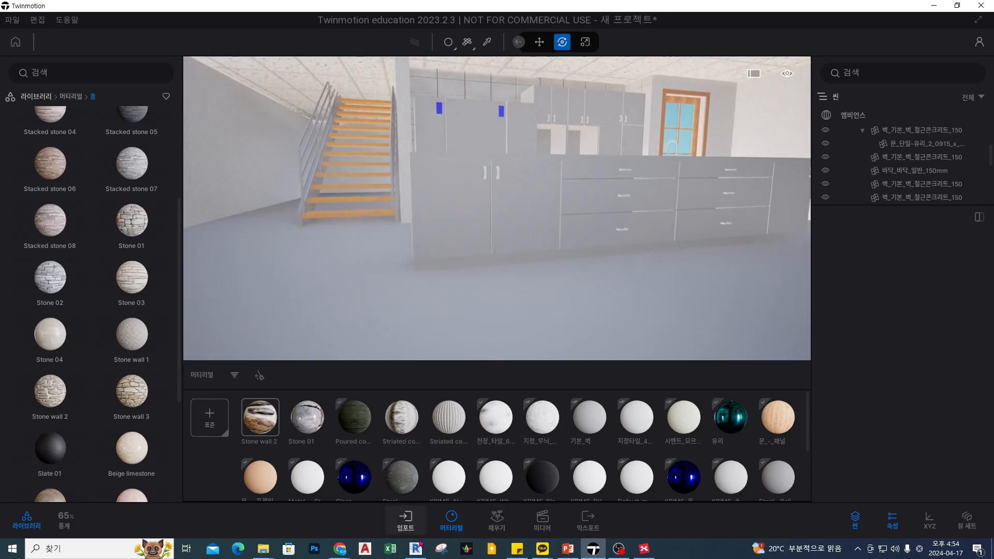
Switch to Revit, select the house together with its nearby loose fixtures, and enclose the selection in a section box
left_click(419, 545)
left_click_drag(350, 111, 703, 373)
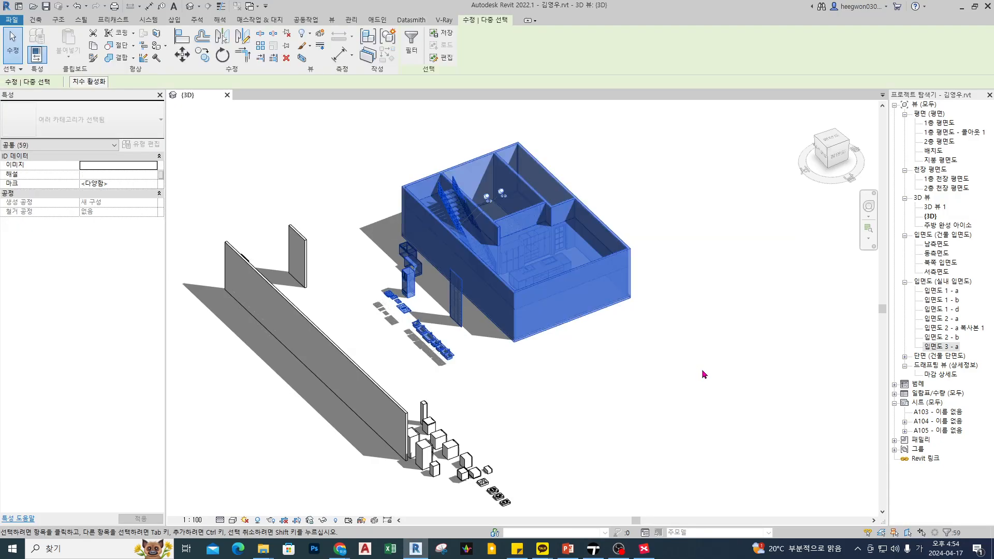
left_click(303, 58)
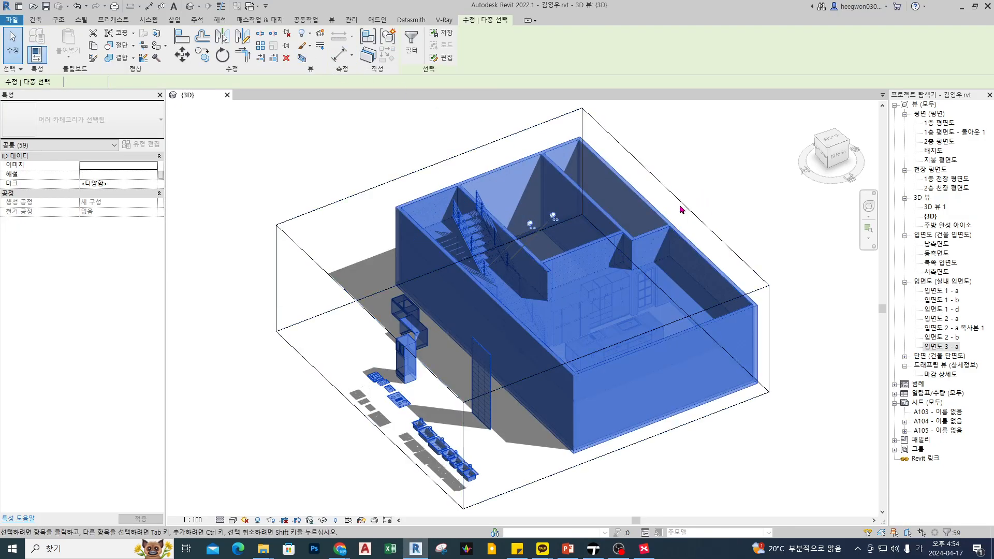
Trim the section box in plan so it excludes the loose fixtures beside the house and cuts away the kitchen-side front wall
left_click(682, 209)
left_click(690, 210)
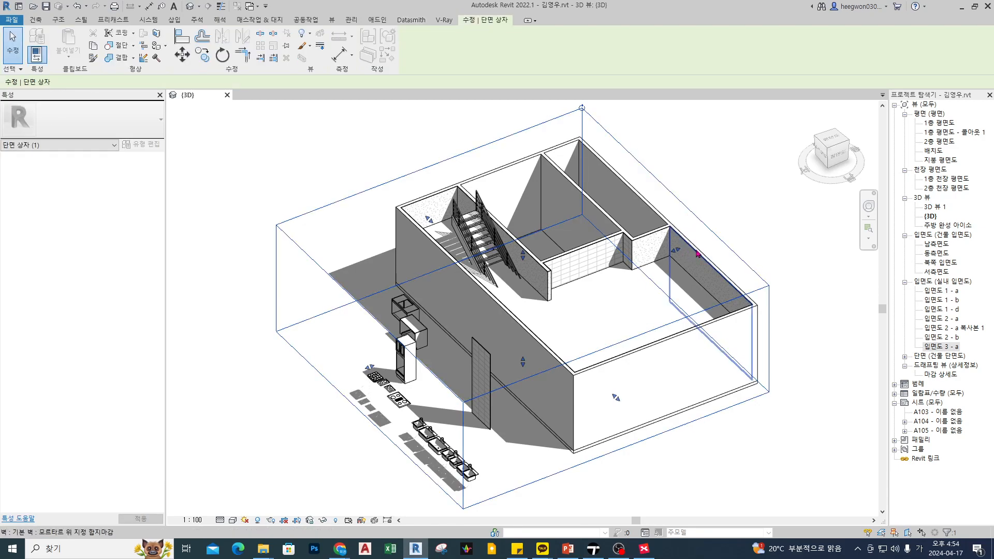
left_click(837, 142)
left_click_drag(377, 309, 479, 309)
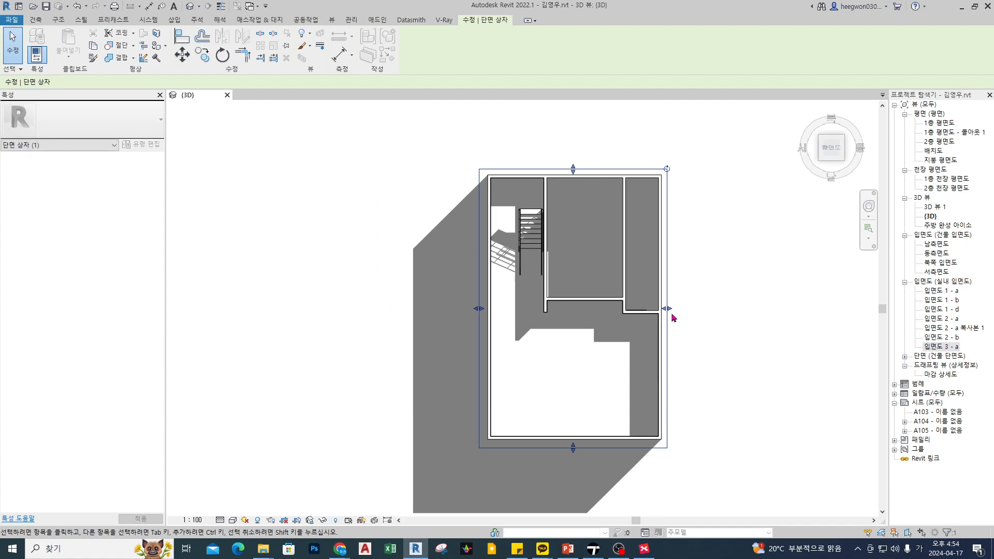
left_click_drag(573, 448, 578, 405)
middle_click_drag(539, 461, 621, 161, "shift")
scroll(605, 237, "up", 2)
left_click_drag(558, 237, 815, 318)
left_click(815, 318)
middle_click_drag(815, 319, 486, 269, "shift")
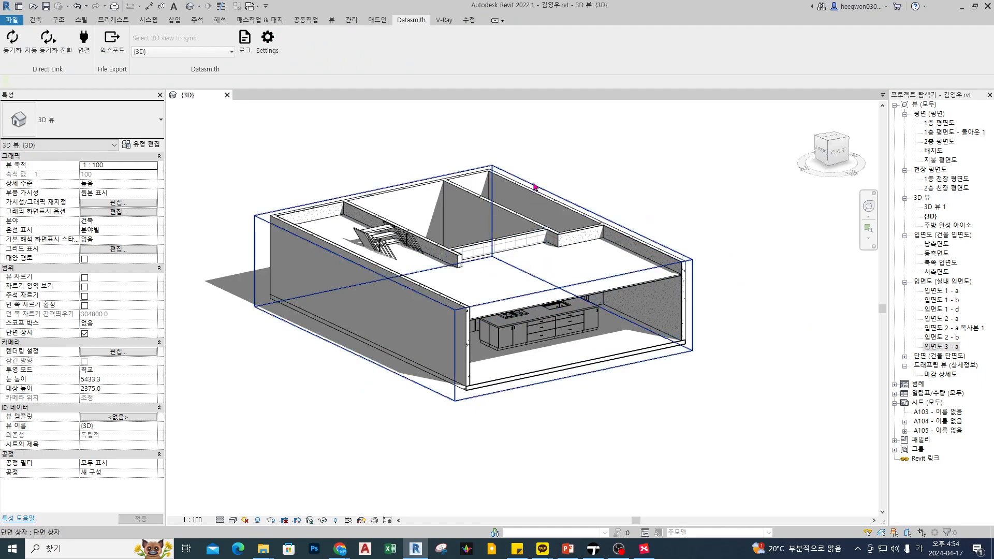
Lower the section box's top below the ceiling and pull its rear face in to just behind the kitchen cabinets
left_click(532, 184)
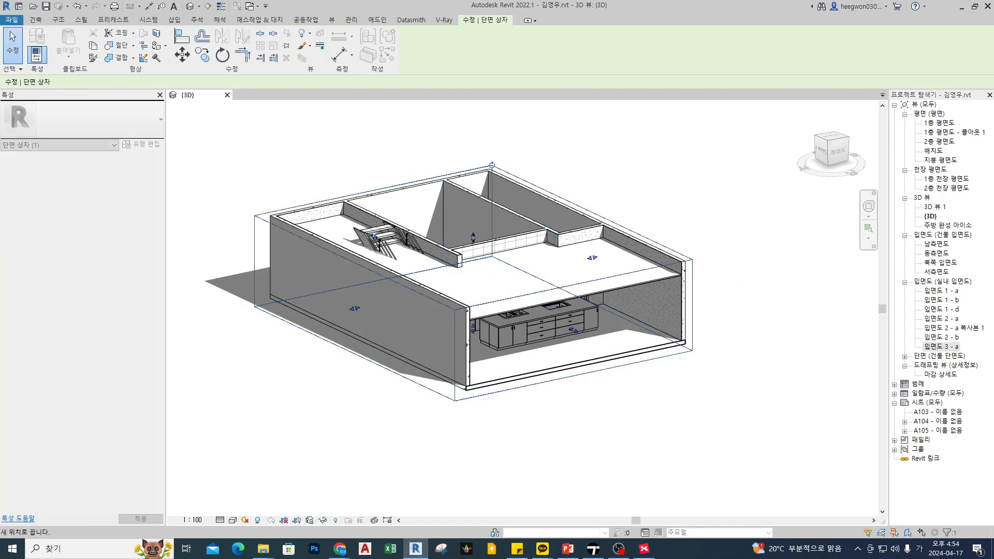
left_click(723, 225)
middle_click_drag(719, 226, 762, 320, "shift")
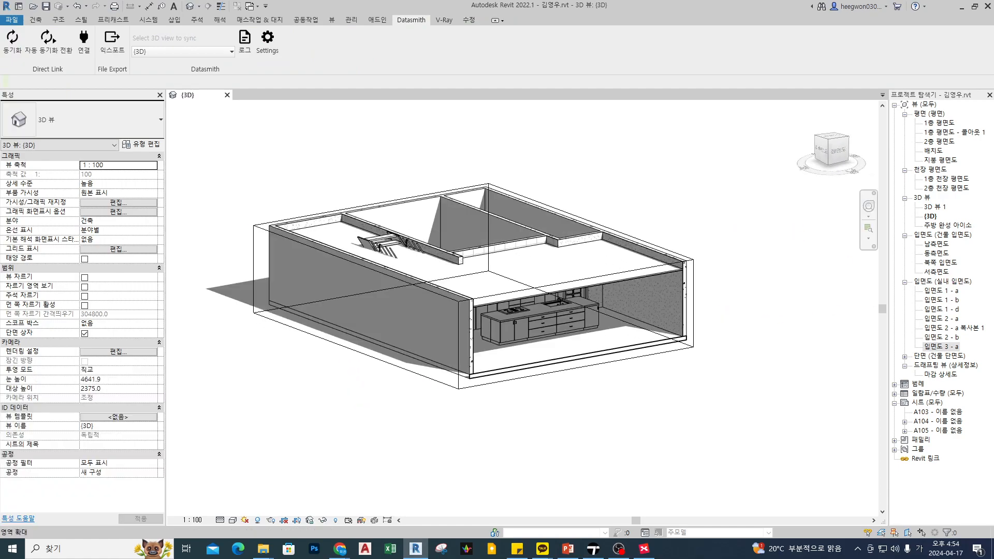
middle_click_drag(463, 162, 332, 132, "shift")
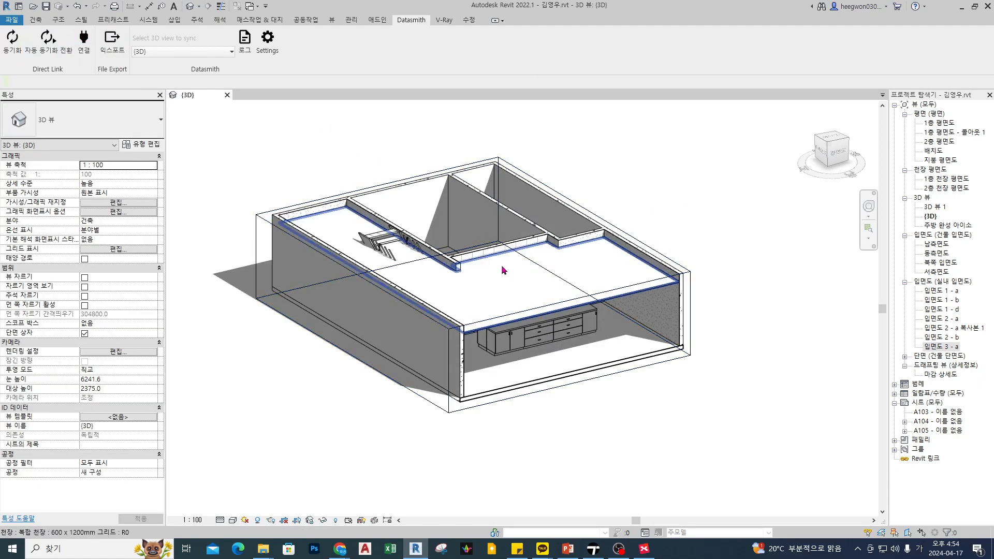
left_click(502, 160)
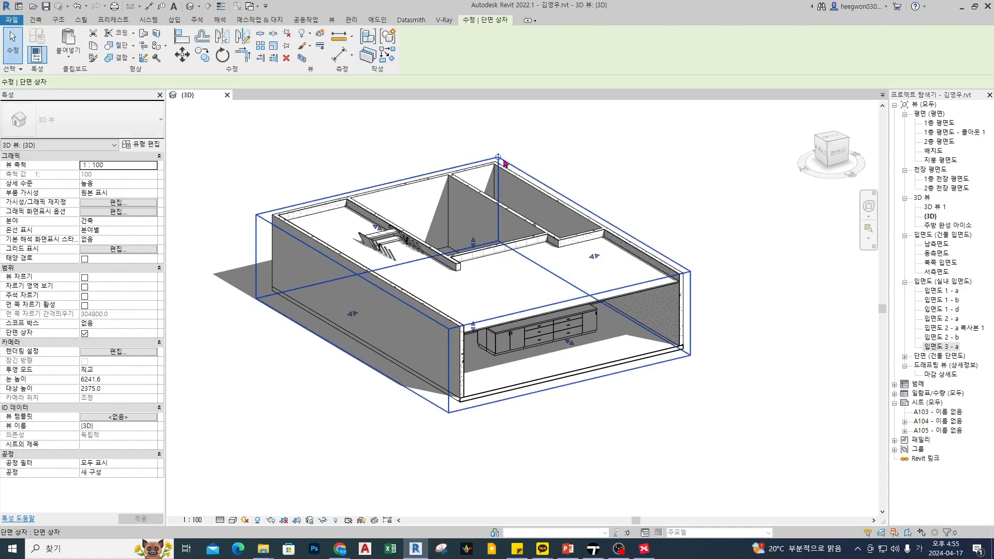
left_click_drag(474, 249, 473, 260)
middle_click_drag(662, 210, 502, 304, "shift")
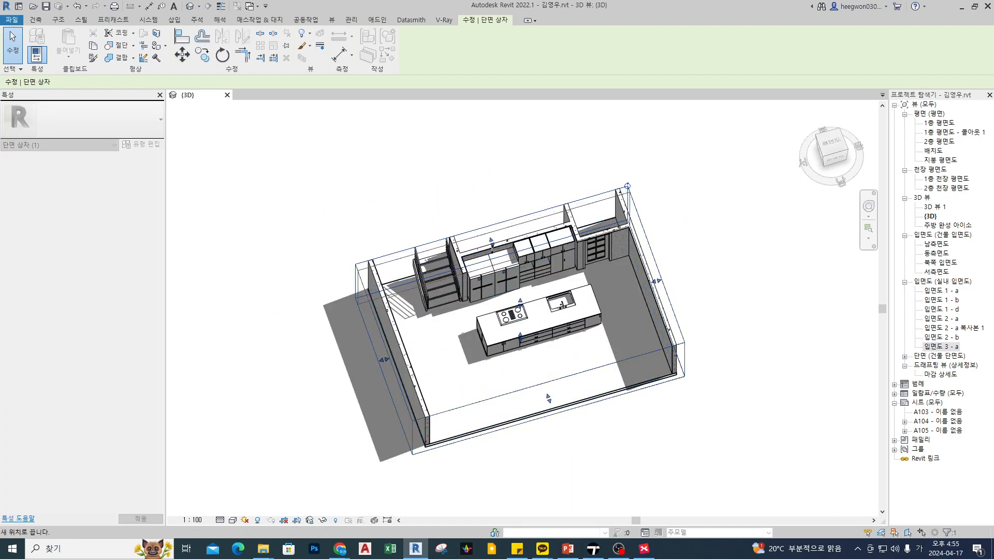
Move the section box's staircase-side face inward past the outer wall to open up that side of the kitchen
middle_click_drag(424, 361, 426, 388, "shift")
left_click_drag(439, 389, 439, 387)
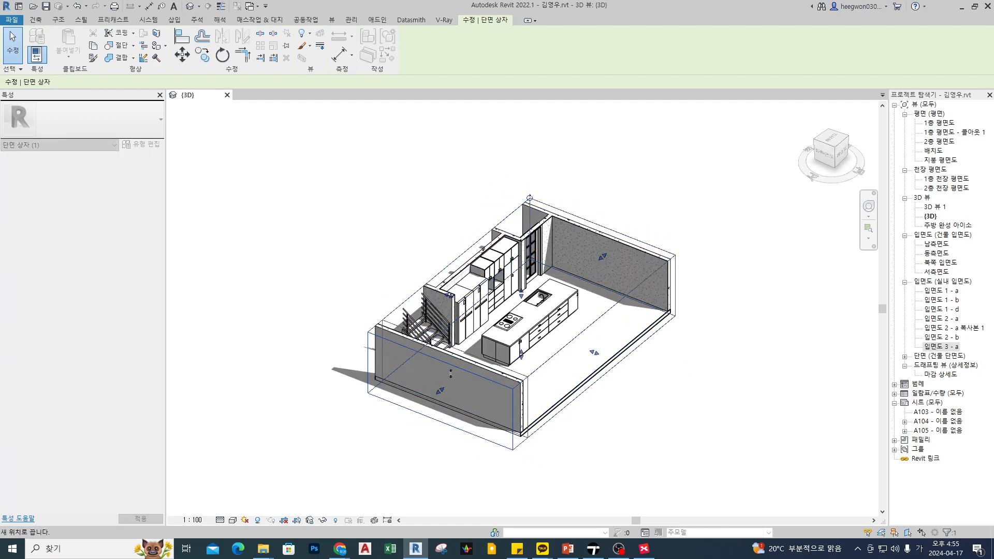
left_click(765, 383)
middle_click_drag(766, 393, 663, 335, "shift")
left_click(663, 335)
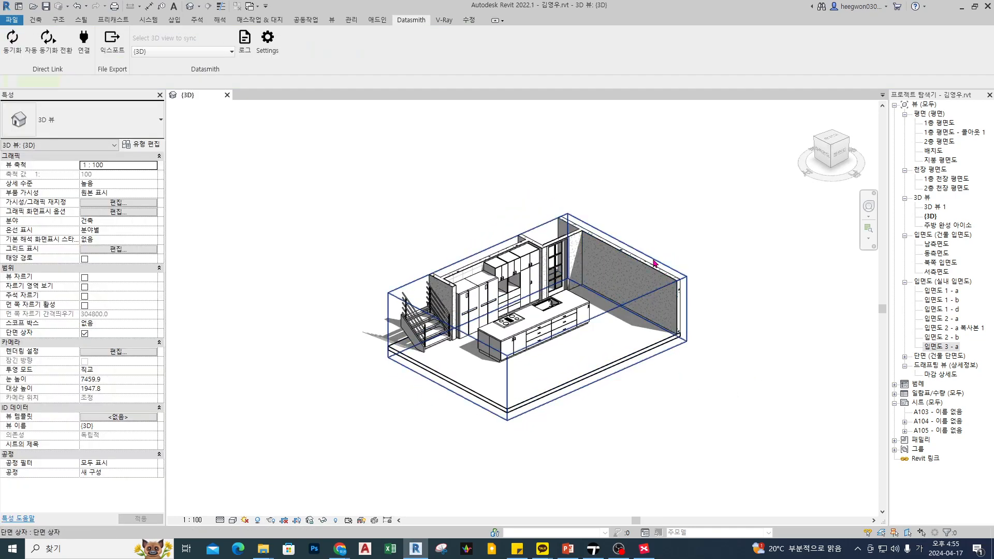
Try temporarily hiding the section box outline around the kitchen, then restore it
left_click(670, 270)
left_click(698, 259)
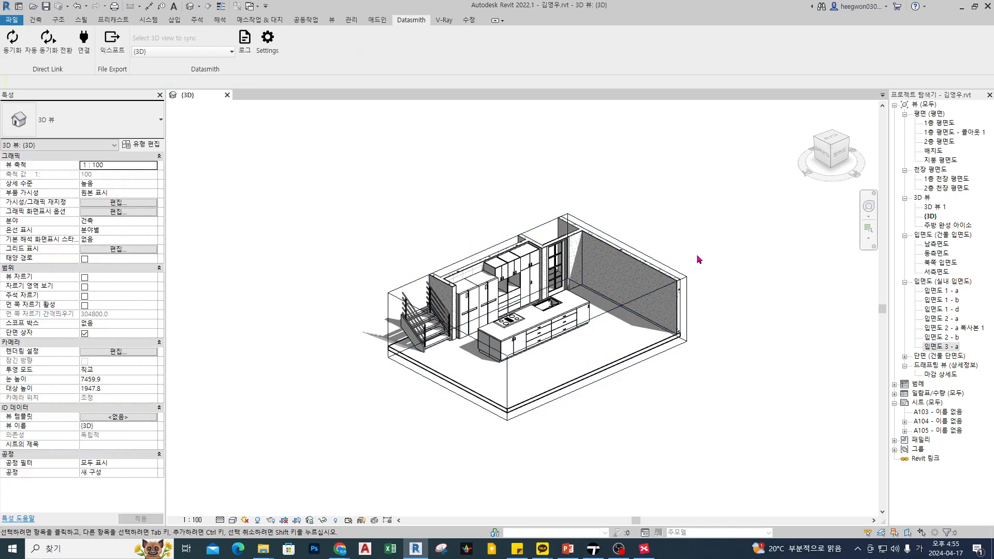
left_click(675, 270)
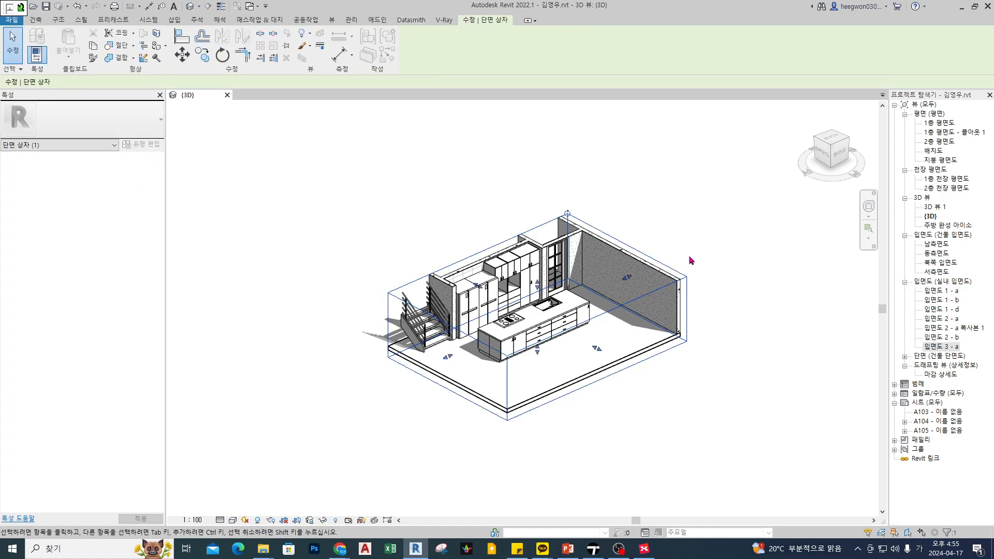
key("h")
key("h")
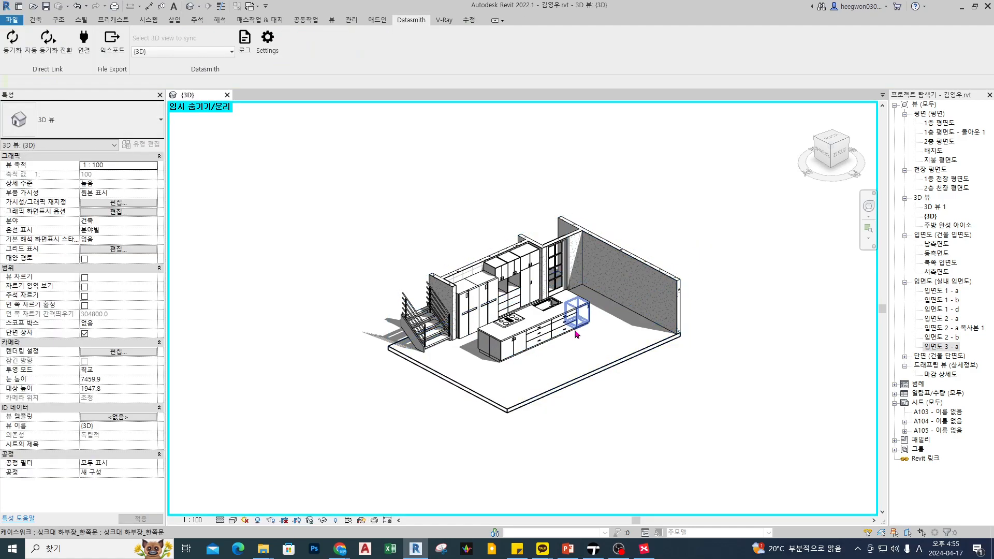
scroll(549, 316, "up", 2)
left_click_drag(831, 149, 874, 117)
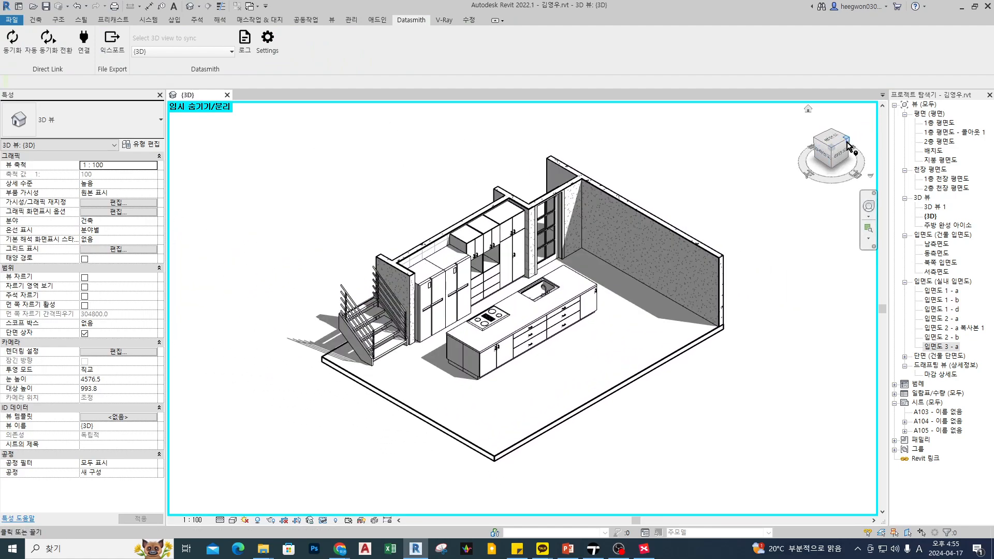
key("Escape")
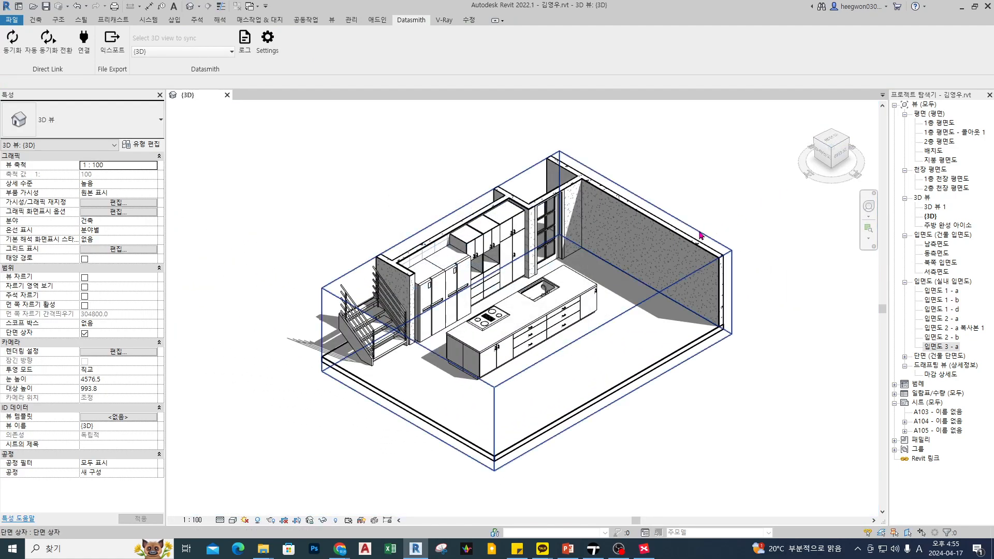
Pull the section box's front face closer to the kitchen island, leaving a strip of floor in front of it
left_click(700, 231)
left_click_drag(830, 139, 819, 155)
left_click(820, 154)
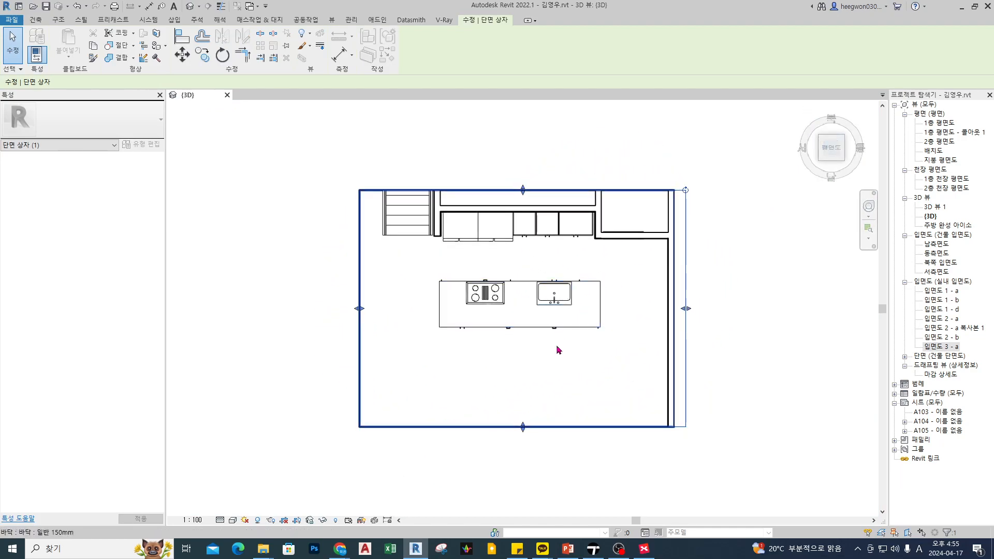
left_click_drag(523, 427, 522, 362)
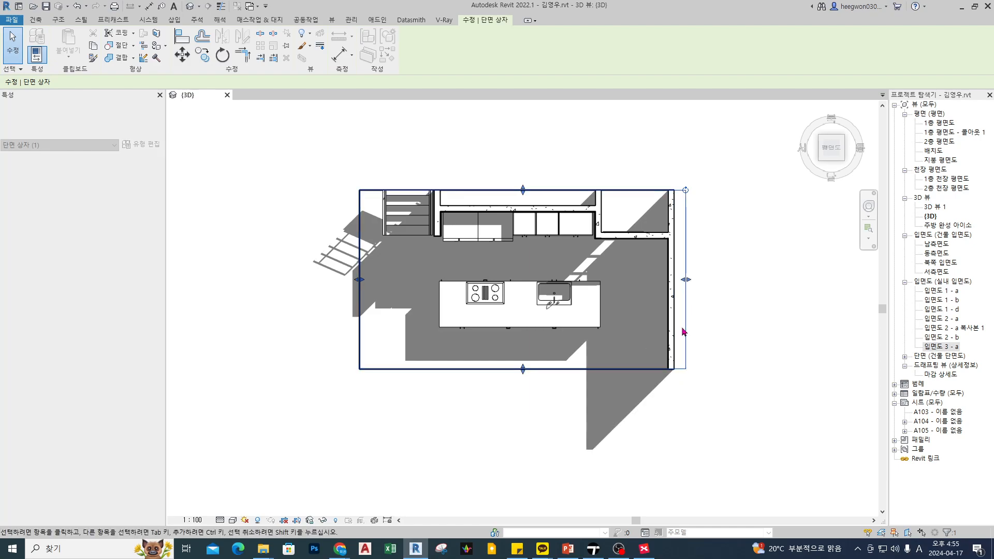
left_click(820, 159)
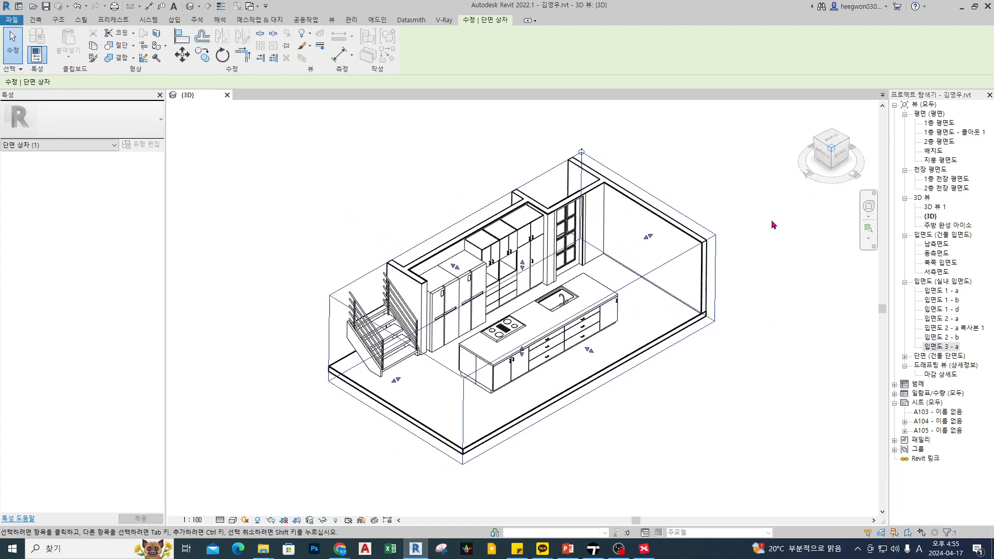
left_click(768, 217)
left_click(679, 259)
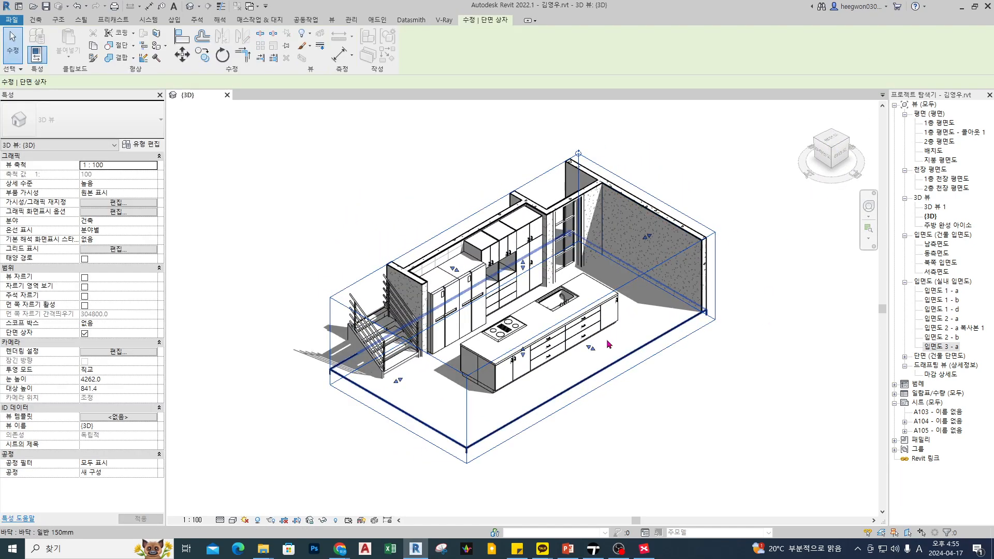
left_click(768, 424)
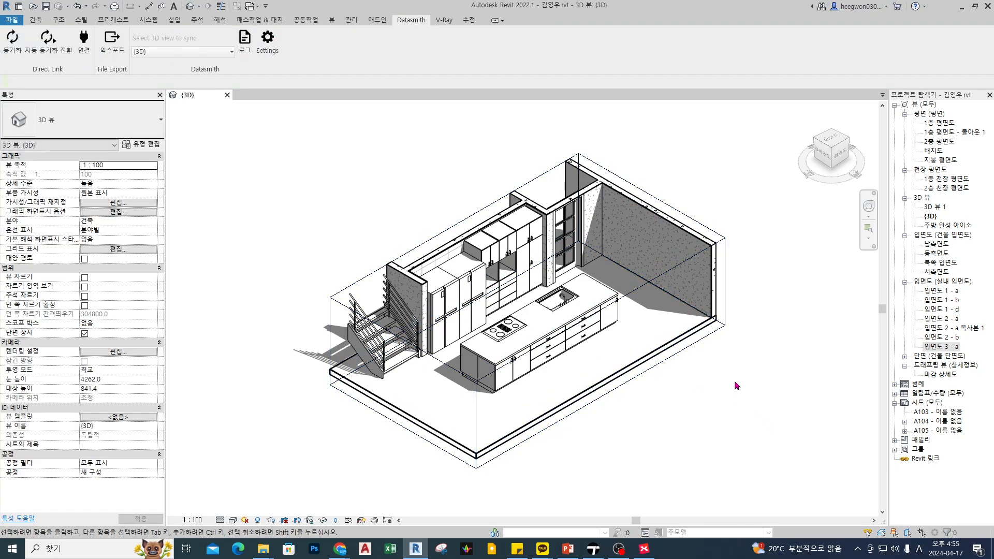
Select the trimmed section box and hide it temporarily in the 3D view
left_click(706, 343)
key("h")
key("h")
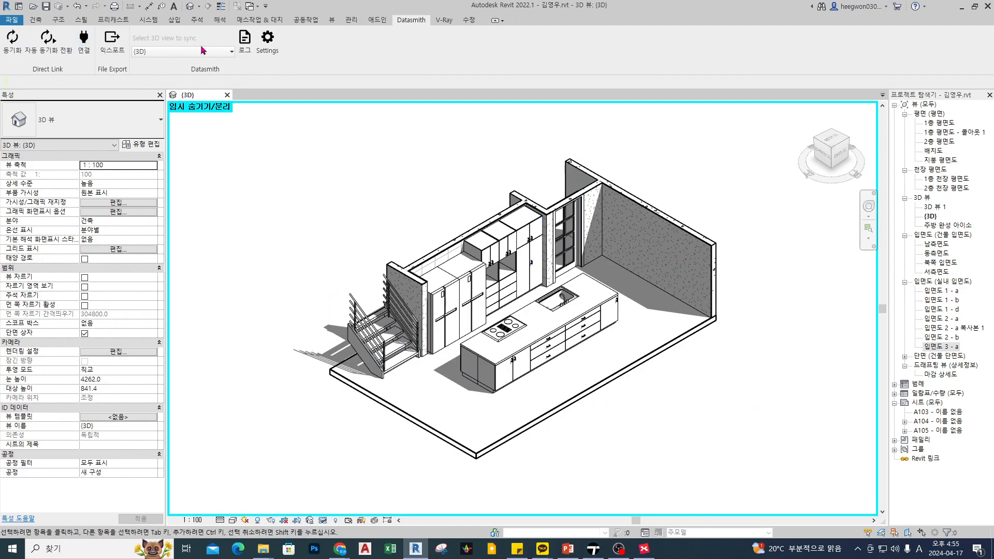
Export the 3D view to Datasmith, overwriting the existing file 테스트 주방.udatasmith
left_click(111, 43)
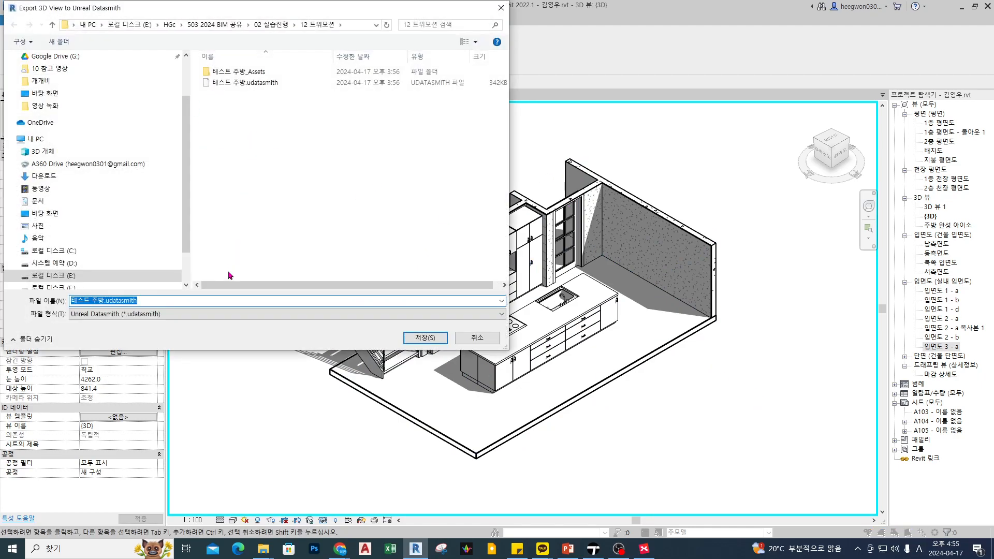
left_click(422, 341)
left_click(521, 277)
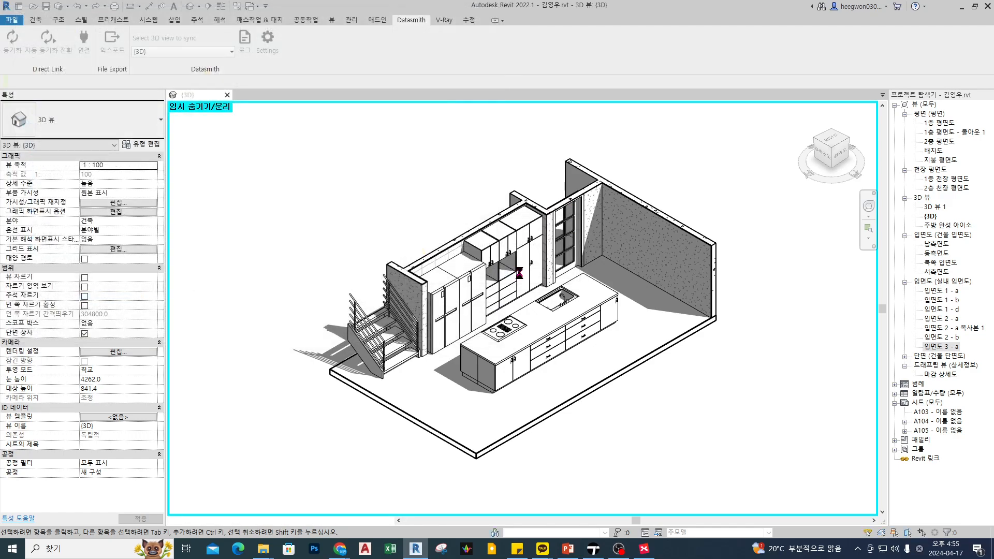
Switch to Twinmotion and reimport the updated 테스트 주방 Datasmith model
left_click(597, 553)
left_click(404, 518)
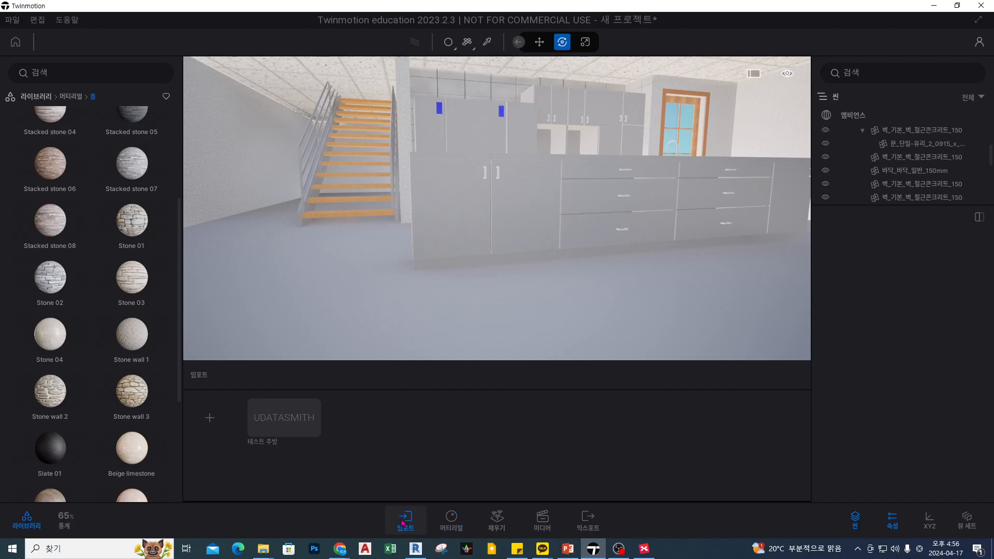
left_click(289, 401)
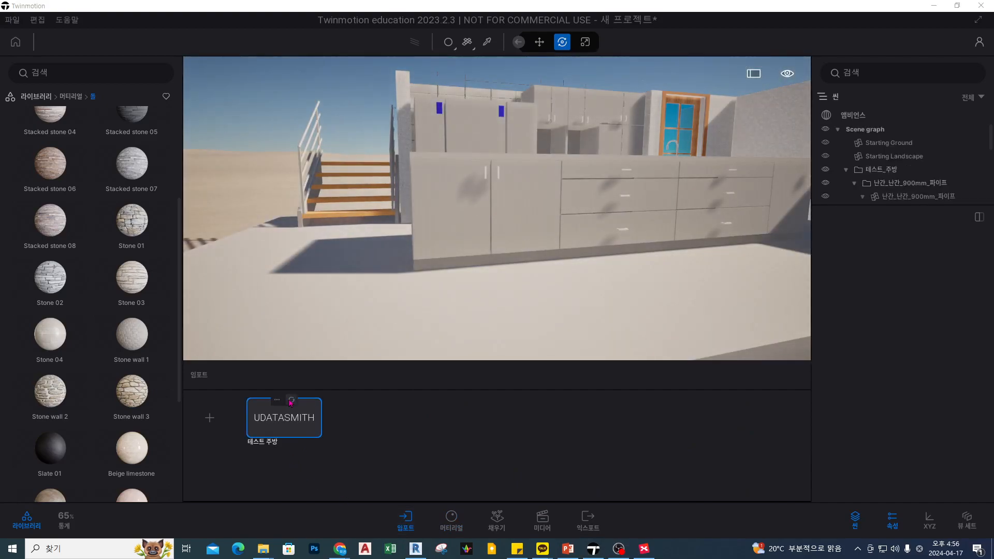
Examine the reimported kitchen model from above, including the island, cabinets, staircase and open sides
middle_click_drag(406, 232, 499, 226, "shift")
scroll(499, 226, "down", 3)
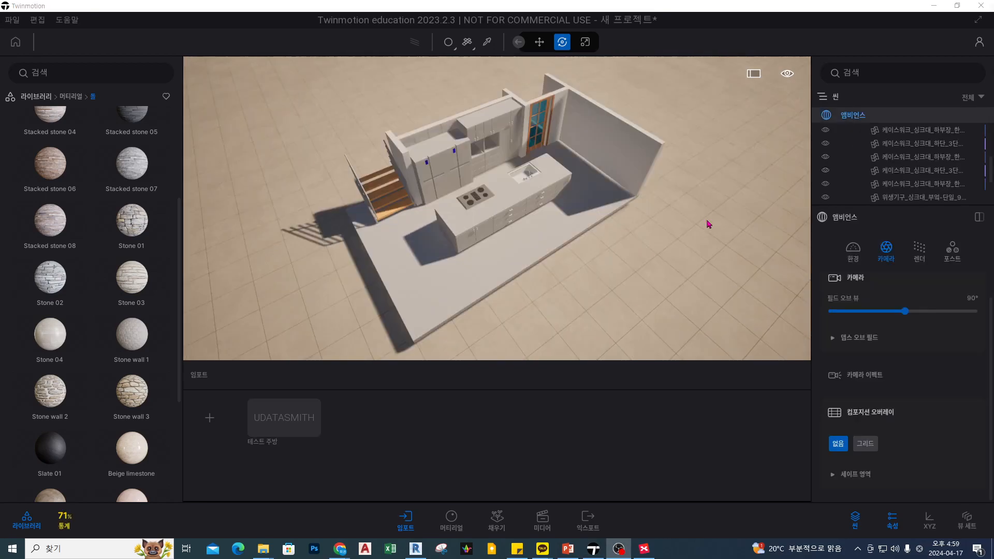
middle_click_drag(472, 199, 472, 168, "shift")
scroll(473, 199, "up", 3)
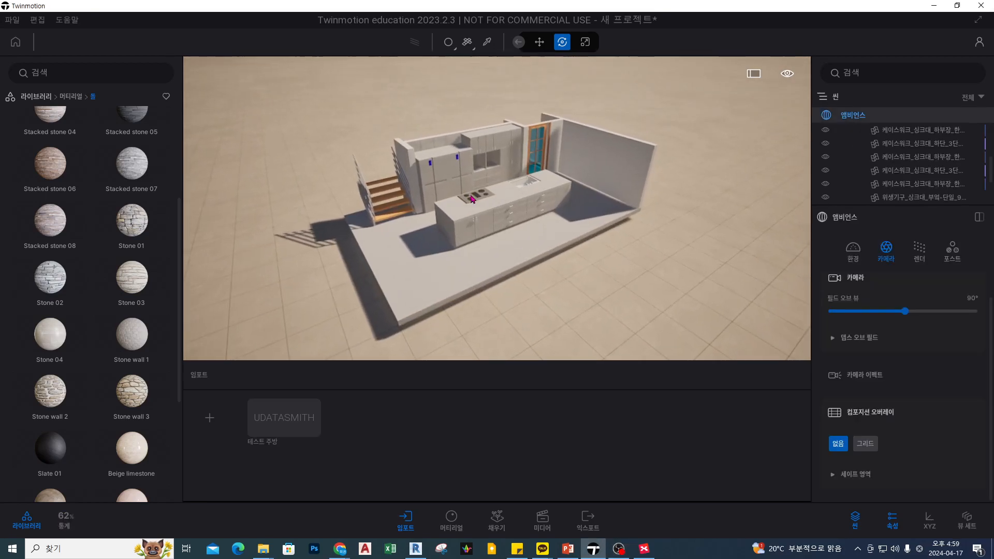
scroll(473, 202, "up", 3)
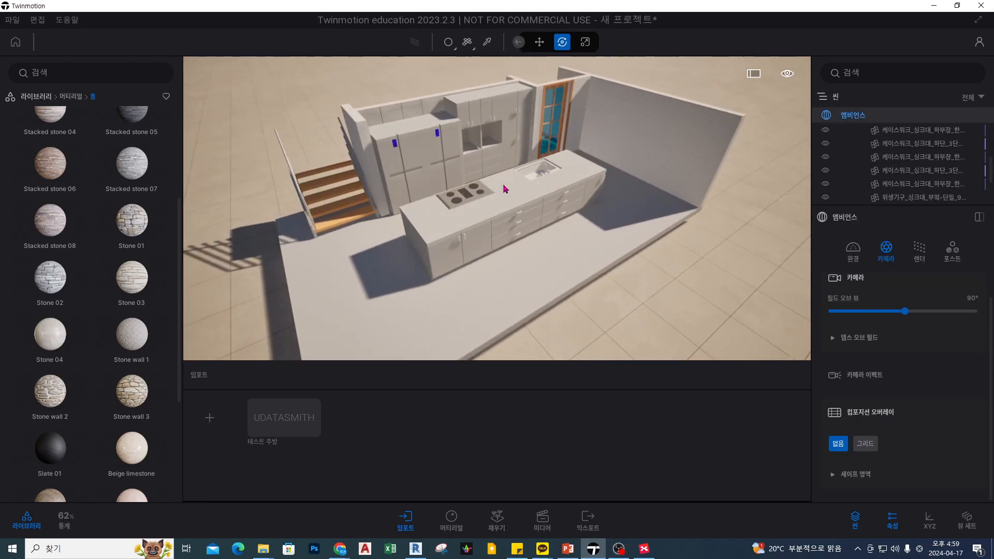
scroll(430, 161, "up", 2)
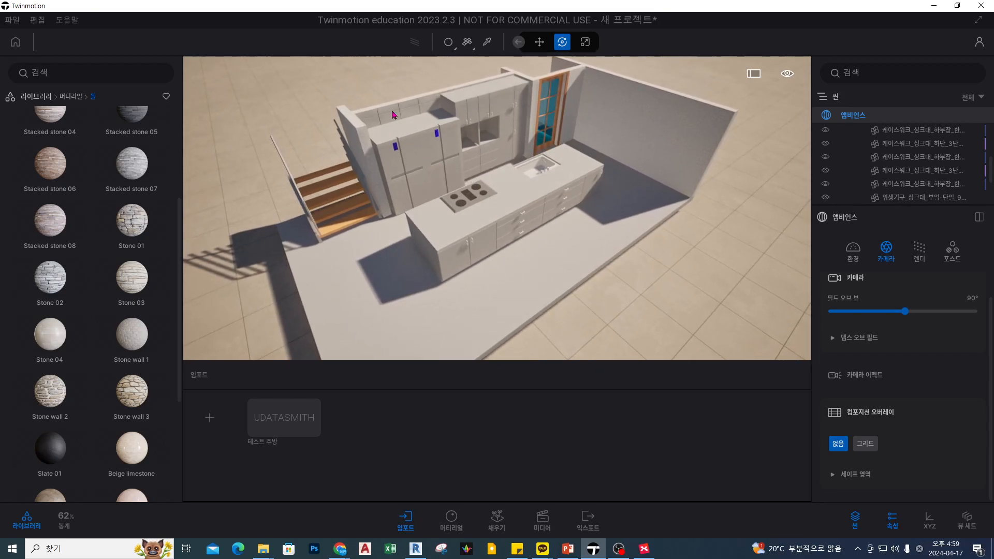
scroll(395, 118, "up", 3)
scroll(392, 107, "down", 2)
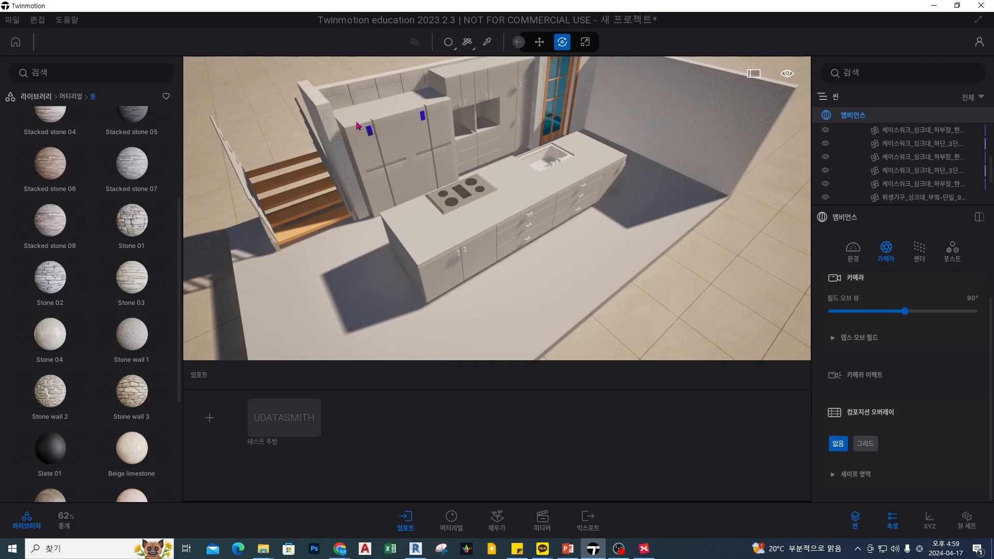
Select the side wall next to the glazed door and examine it up close along with the sink area
left_click_drag(500, 186, 617, 204)
left_click(668, 164)
scroll(657, 218, "up", 2)
scroll(642, 204, "down", 1)
middle_click_drag(473, 106, 474, 145, "shift")
scroll(474, 106, "up", 3)
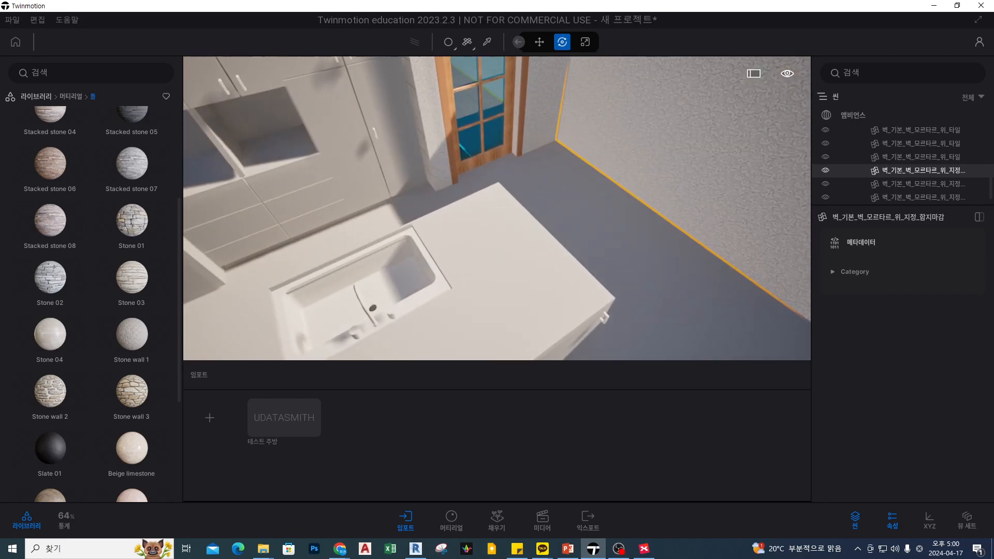
Select the end wall beside the glazed door and examine the outer faces of the kitchen walls
scroll(543, 135, "down", 3)
middle_click_drag(663, 188, 771, 173, "shift")
left_click(771, 173)
middle_click_drag(781, 217, 740, 158, "shift")
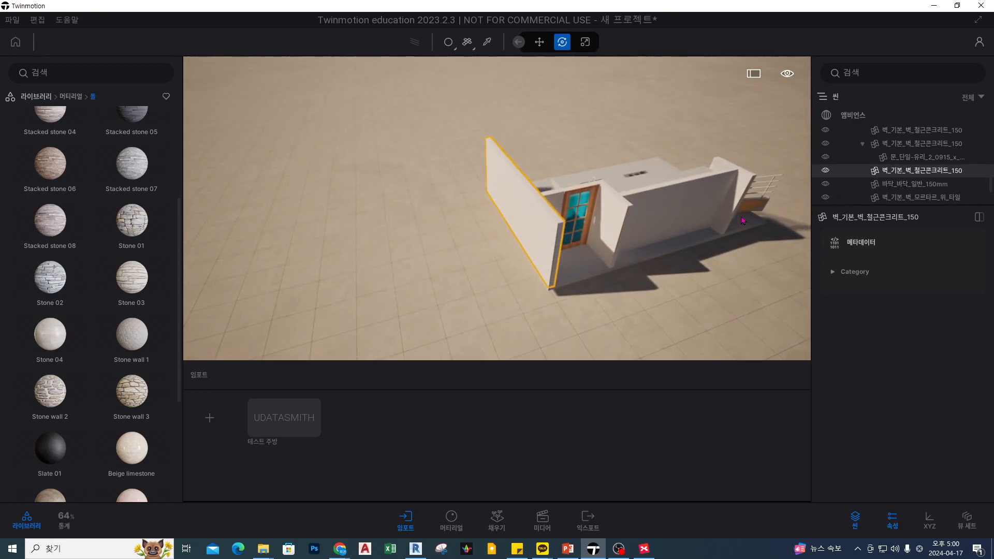
scroll(741, 223, "up", 6)
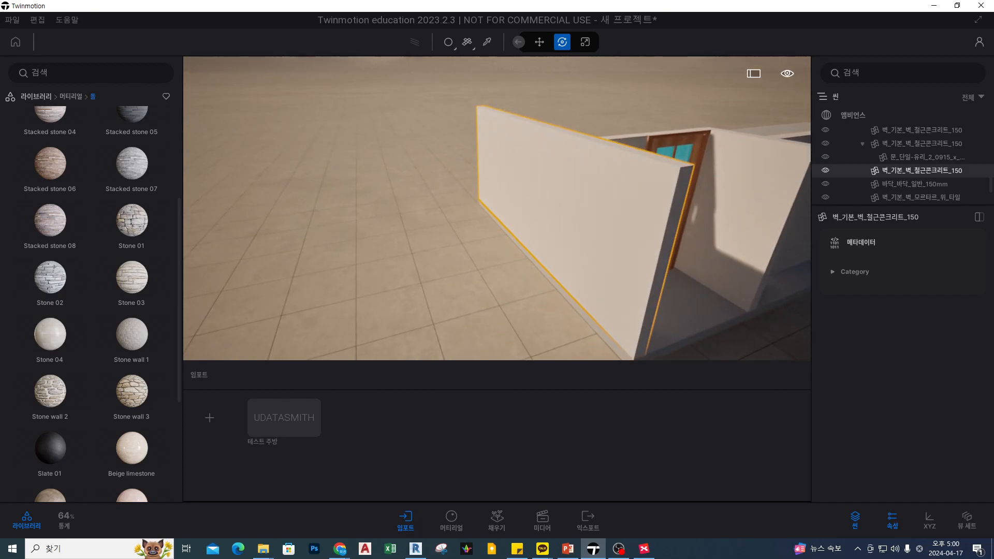
middle_click_drag(763, 224, 680, 225, "shift")
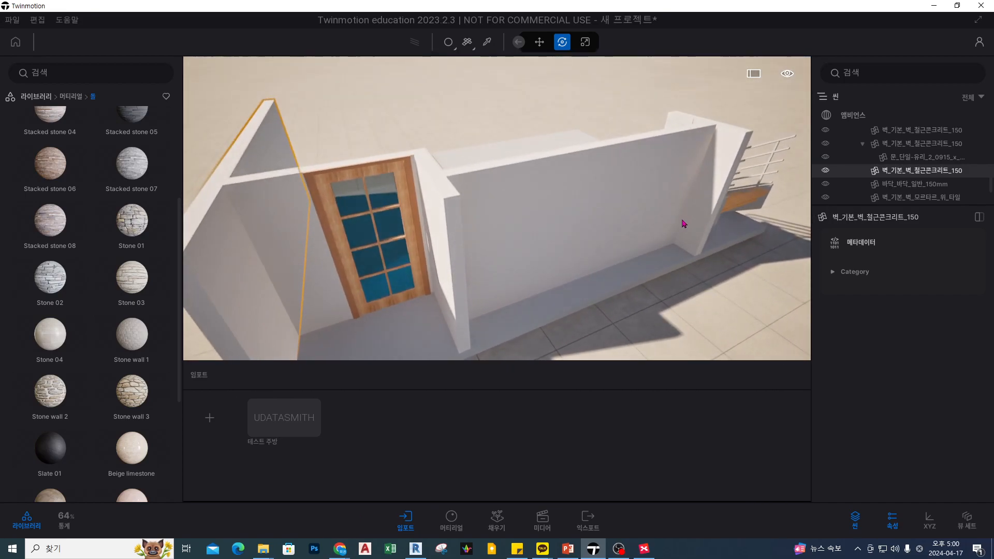
scroll(775, 188, "up", 3)
middle_click_drag(770, 197, 653, 212, "shift")
key("Escape")
Apply the Stacked stone 01 material to the outer face of the long wall behind the cabinets
scroll(83, 228, "up", 3)
scroll(86, 234, "up", 1)
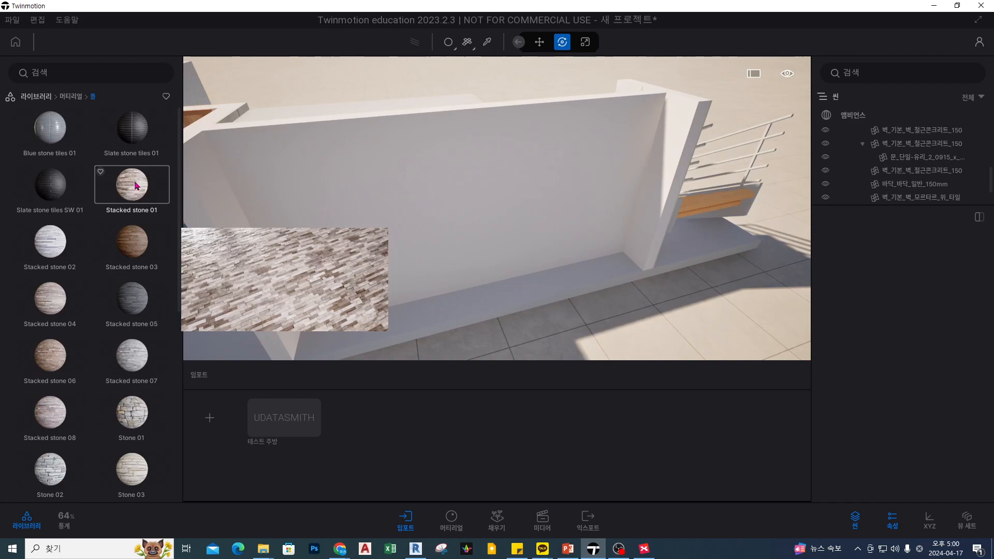
left_click_drag(136, 186, 504, 191)
left_click_drag(641, 171, 500, 189)
middle_click_drag(500, 189, 559, 97, "shift")
scroll(558, 92, "up", 3)
scroll(546, 91, "down", 2)
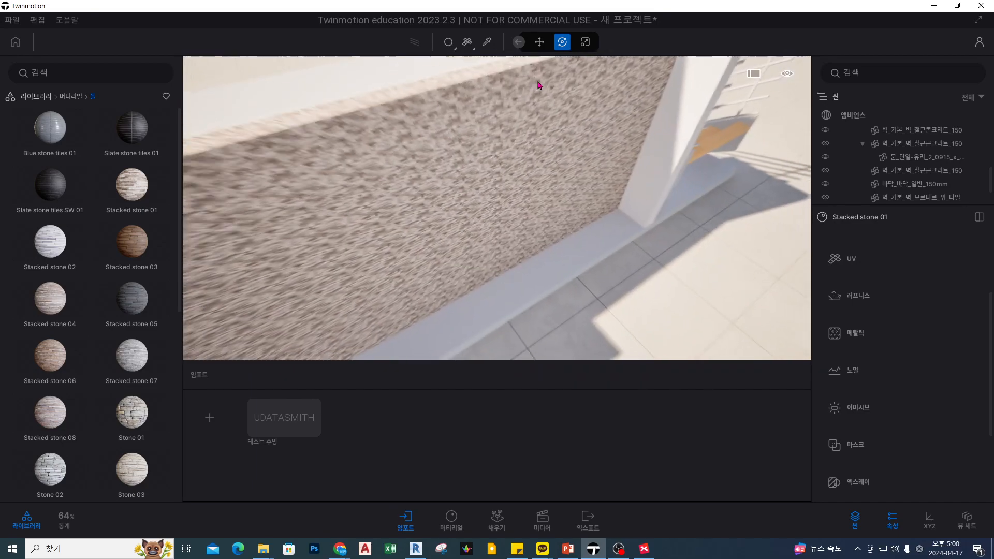
Set the Stacked stone 01 material's UV scale to 10.00
scroll(892, 284, "up", 2)
left_click(889, 331)
left_click_drag(899, 390, 973, 389)
scroll(526, 228, "down", 2)
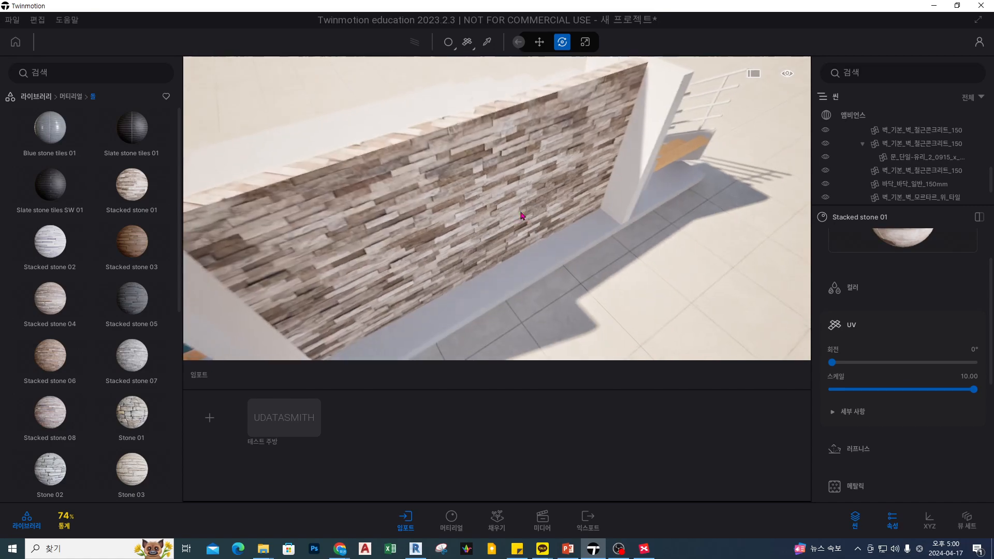
middle_click_drag(488, 160, 564, 168, "shift")
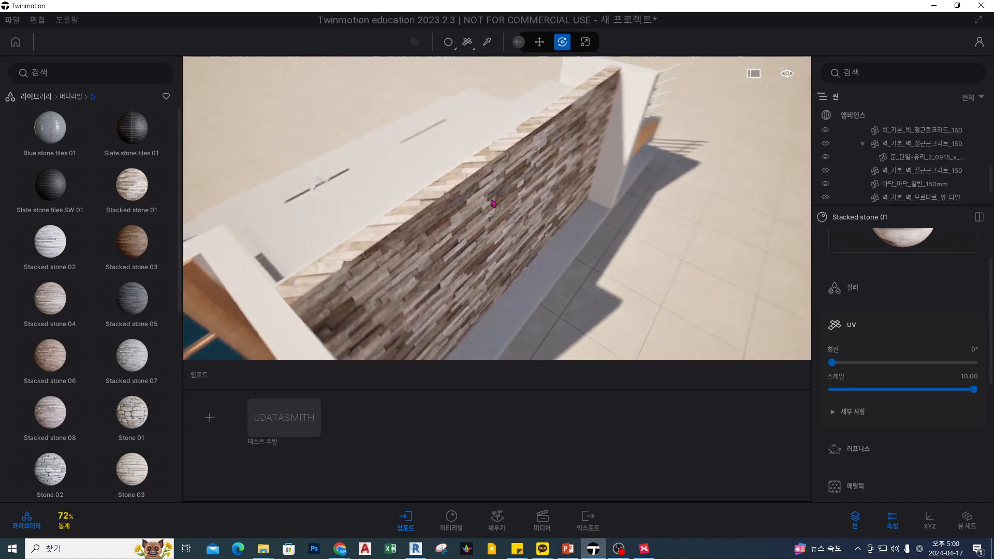
Check the extent of the stone-covered wall and undo its material application
left_click(494, 203)
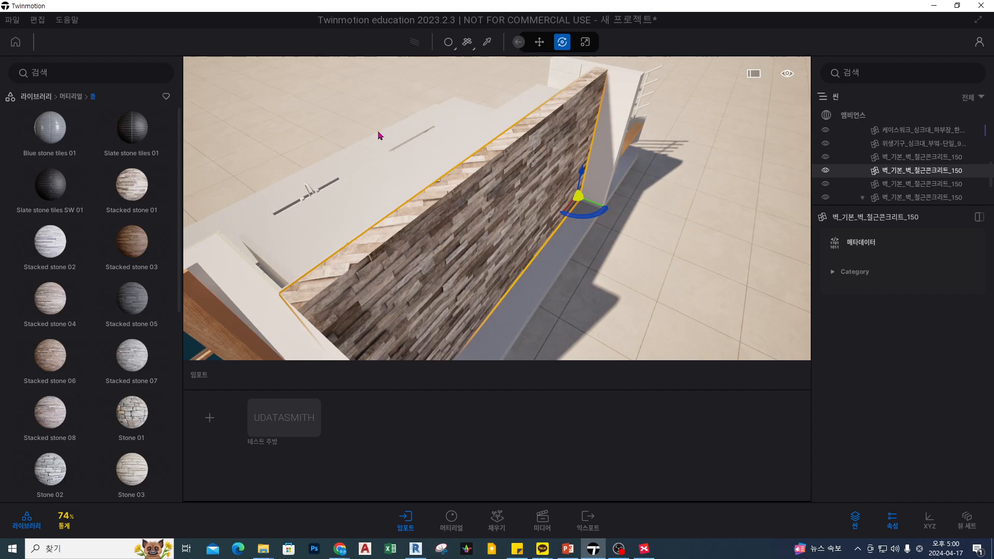
key("Escape")
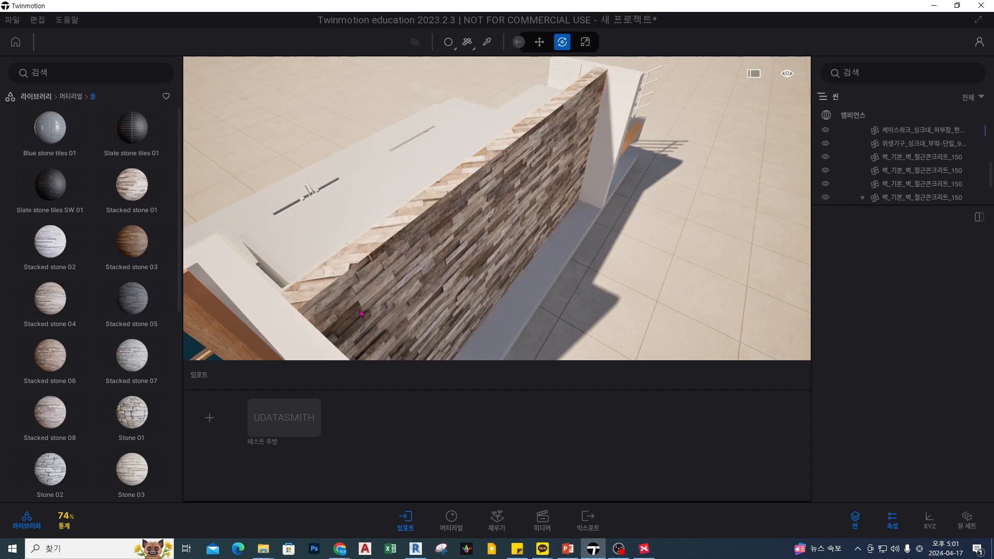
left_click(473, 248)
key("Escape")
key("ctrl+z")
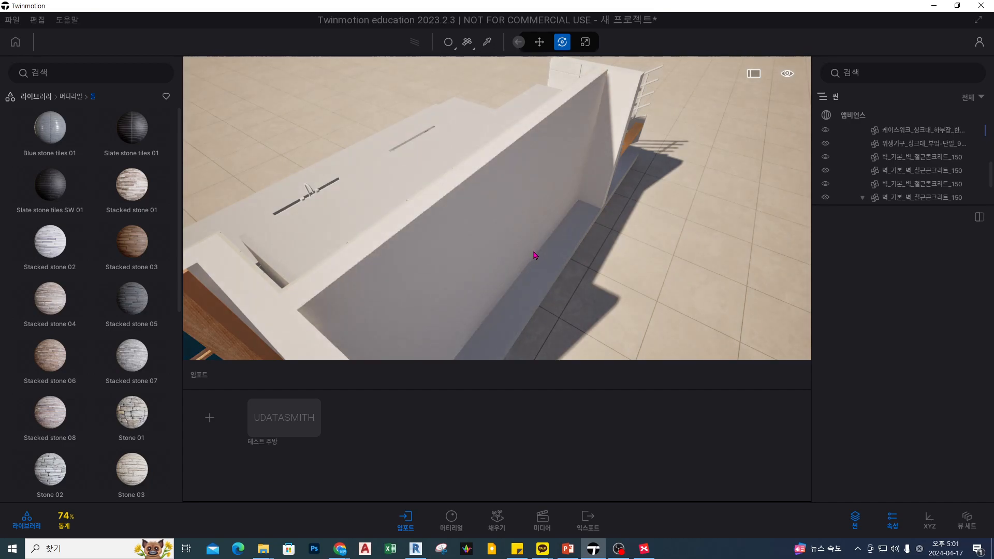
Select the walls by the glazed door and behind the cabinets to examine how far each one extends
scroll(451, 232, "down", 2)
left_click(319, 288)
left_click(395, 263)
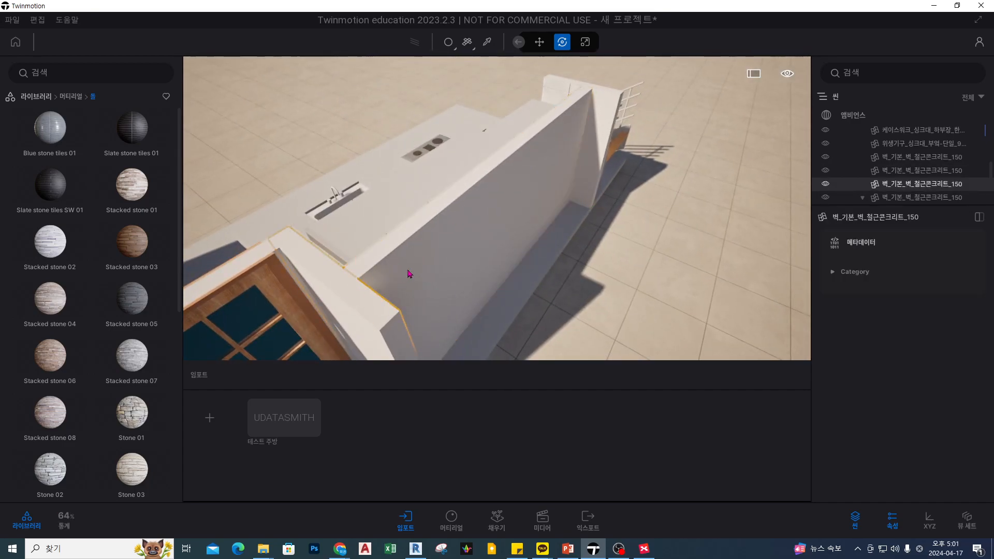
scroll(607, 98, "up", 2)
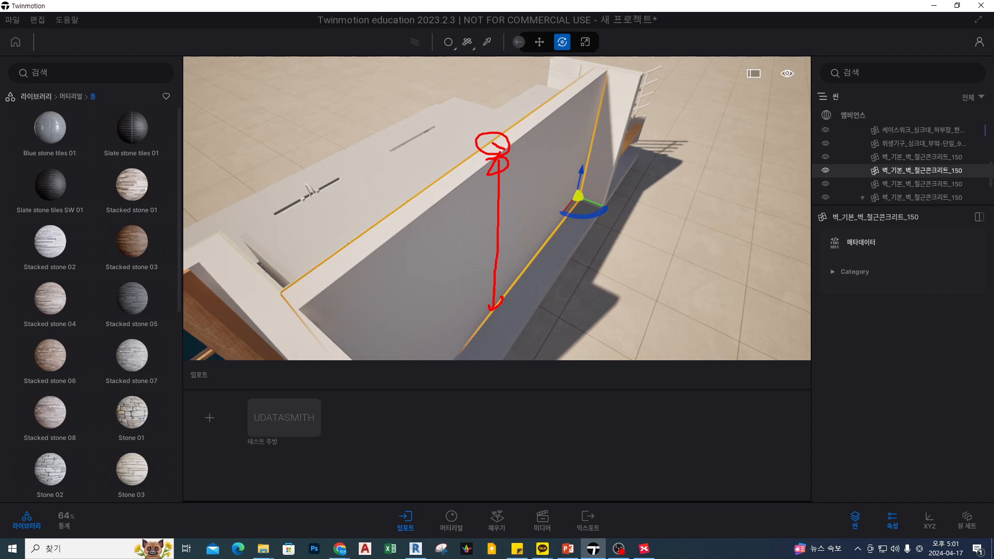
key("Escape")
key("Escape")
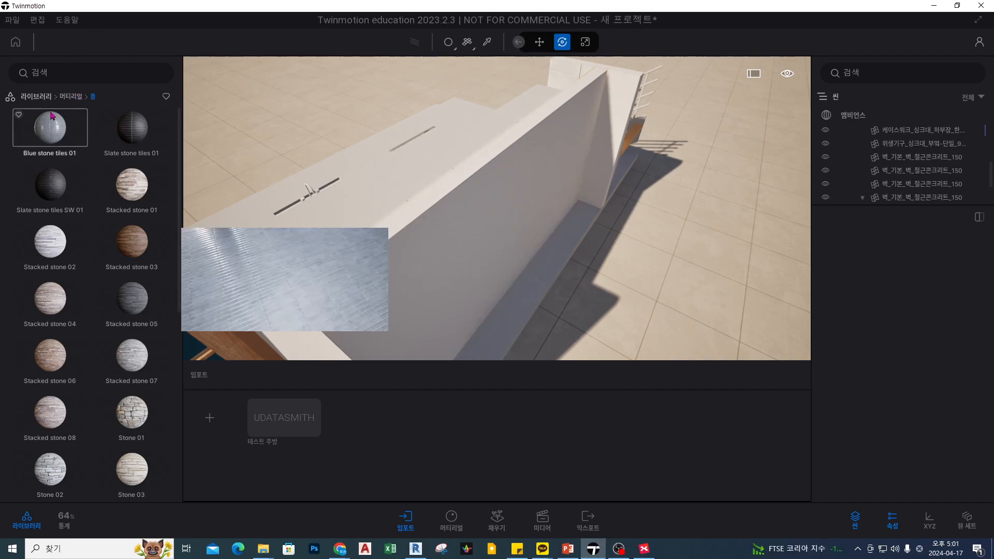
Return to the library root and open its material categories
left_click(69, 98)
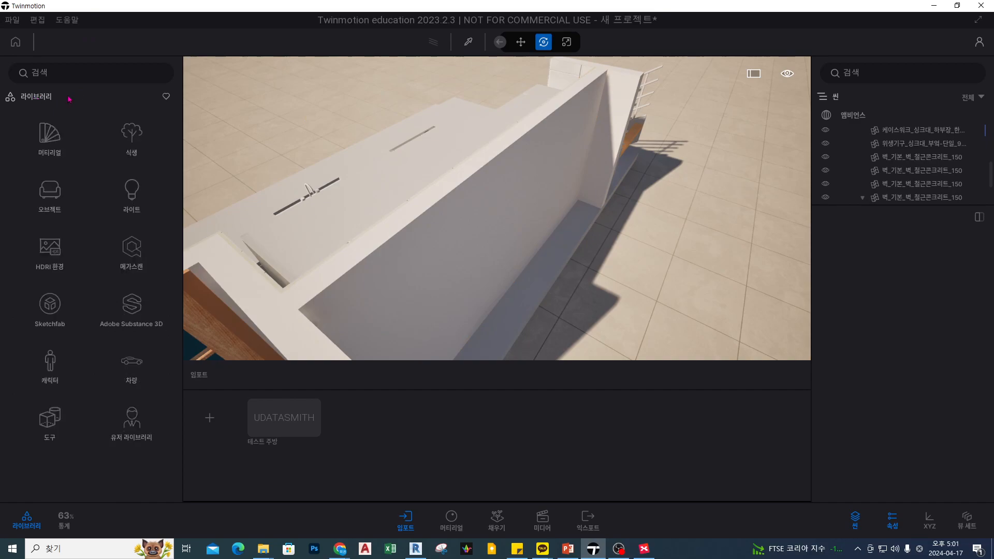
left_click(54, 140)
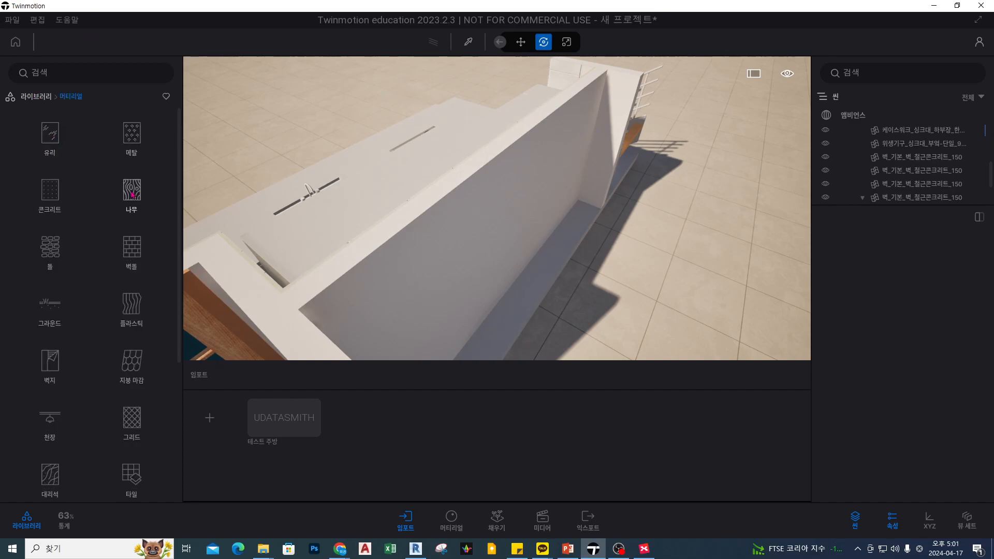
left_click_drag(379, 227, 398, 235)
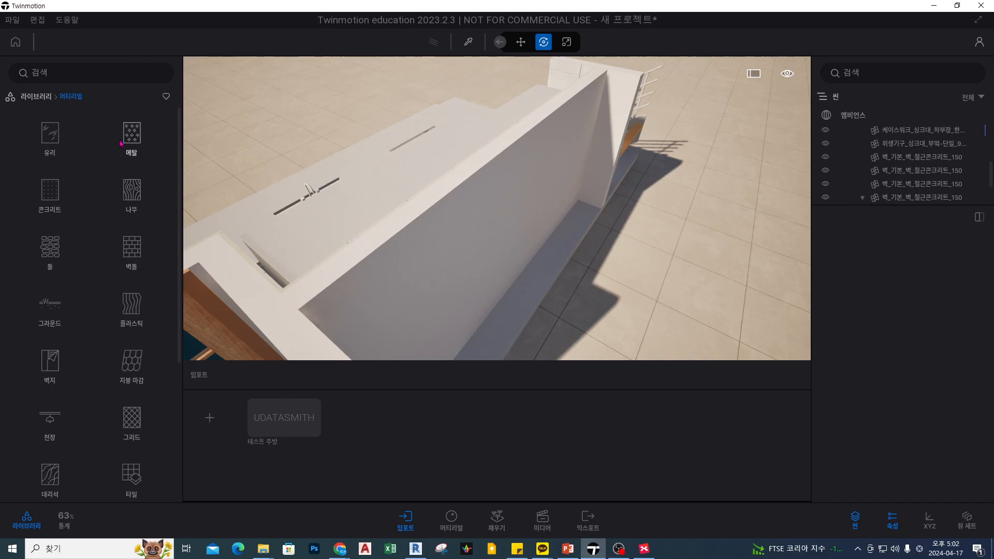
Switch to Revit and examine the outer side of the wall behind the cabinets in the 3D view
left_click(415, 548)
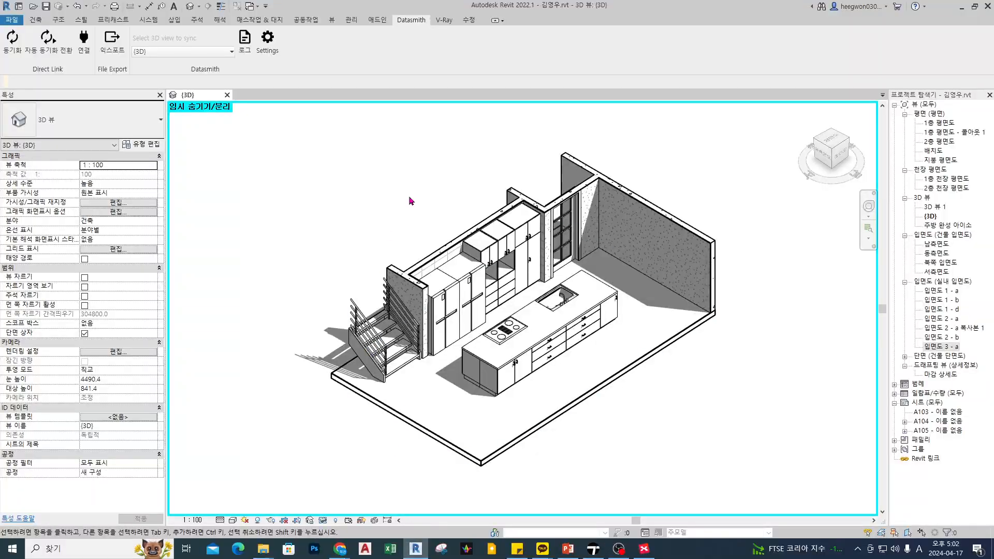
scroll(620, 215, "up", 5)
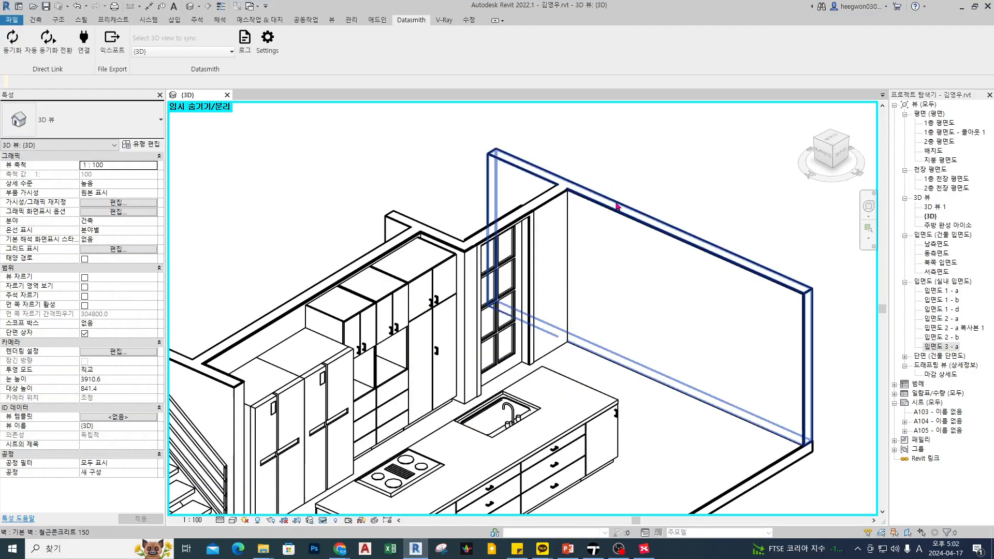
scroll(572, 160, "down", 5)
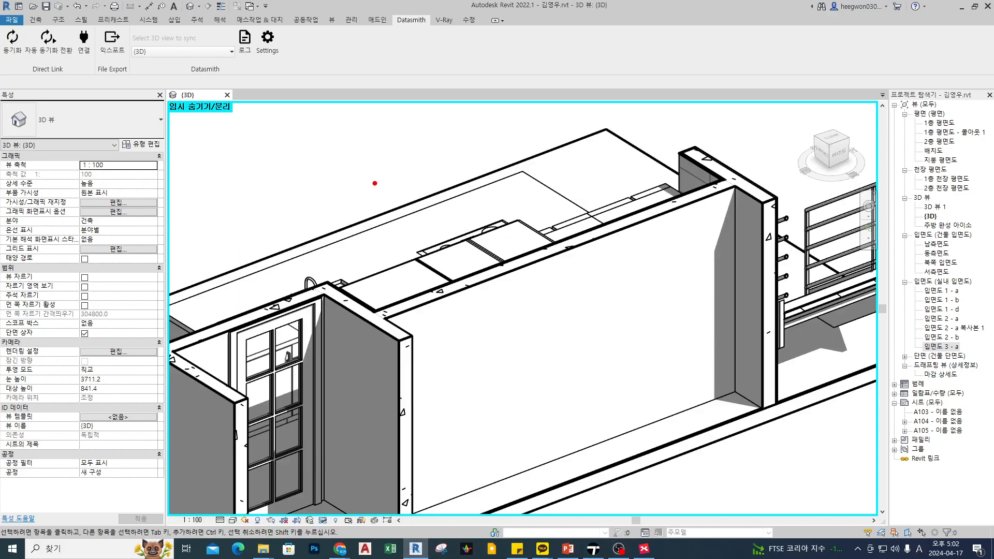
left_click_drag(282, 136, 322, 183)
key("Escape")
Paint the outer face of the long wall behind the cabinets with the KBIMS-Black(가구) material
left_click(470, 20)
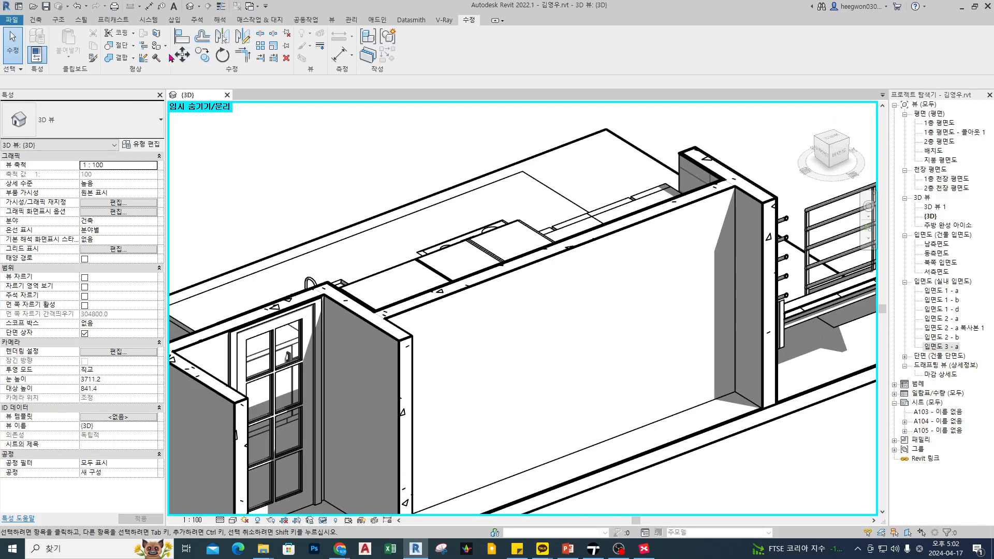
left_click(157, 47)
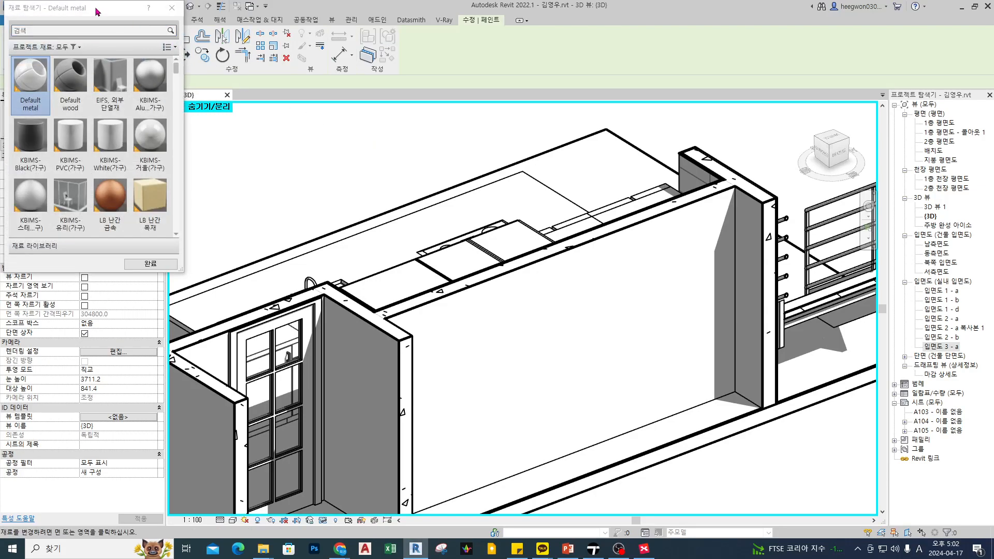
left_click_drag(98, 11, 179, 77)
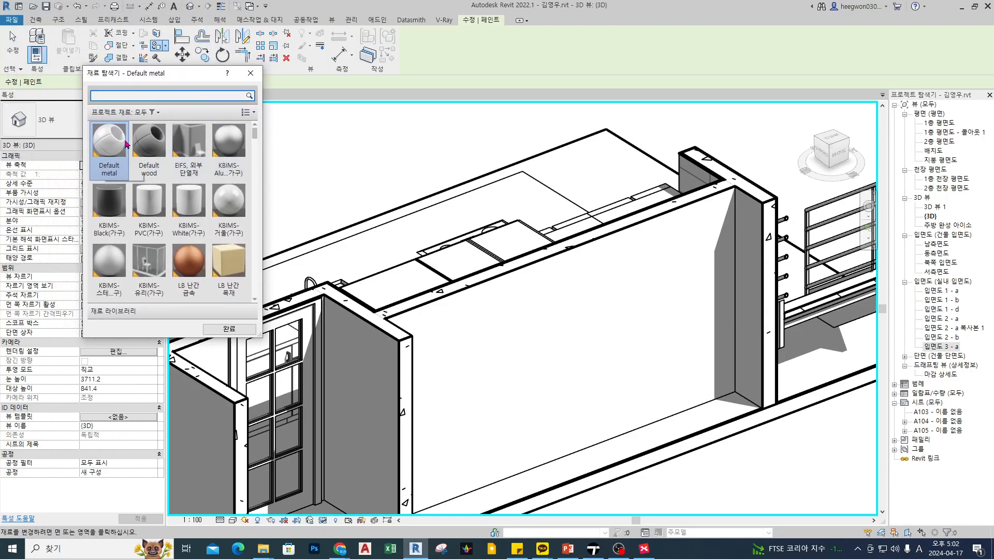
left_click(109, 204)
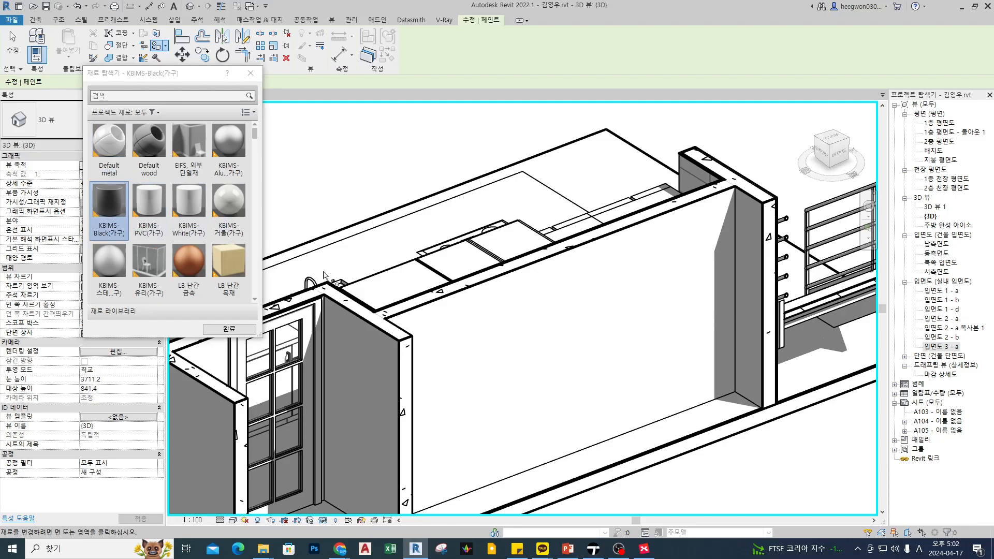
scroll(399, 314, "up", 2)
scroll(399, 314, "down", 3)
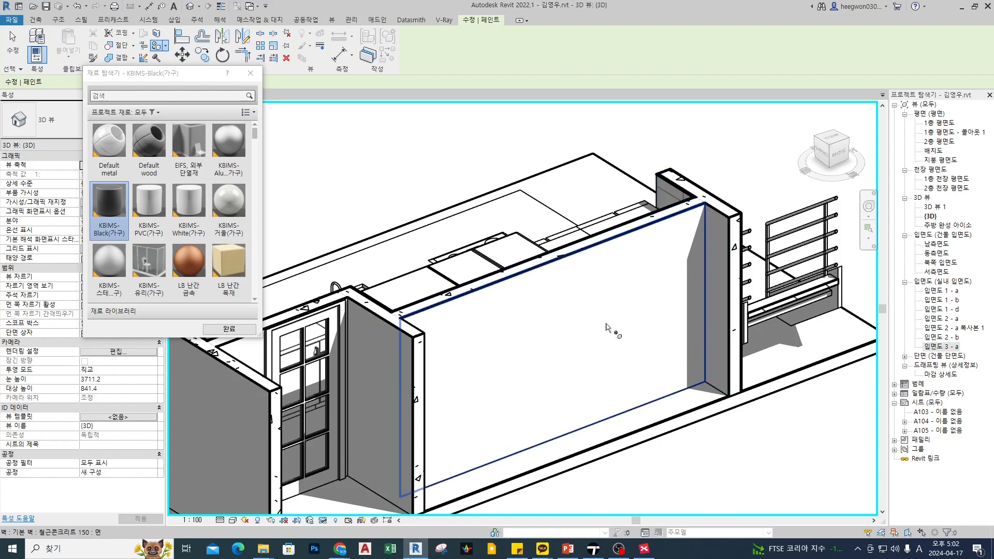
left_click(536, 350)
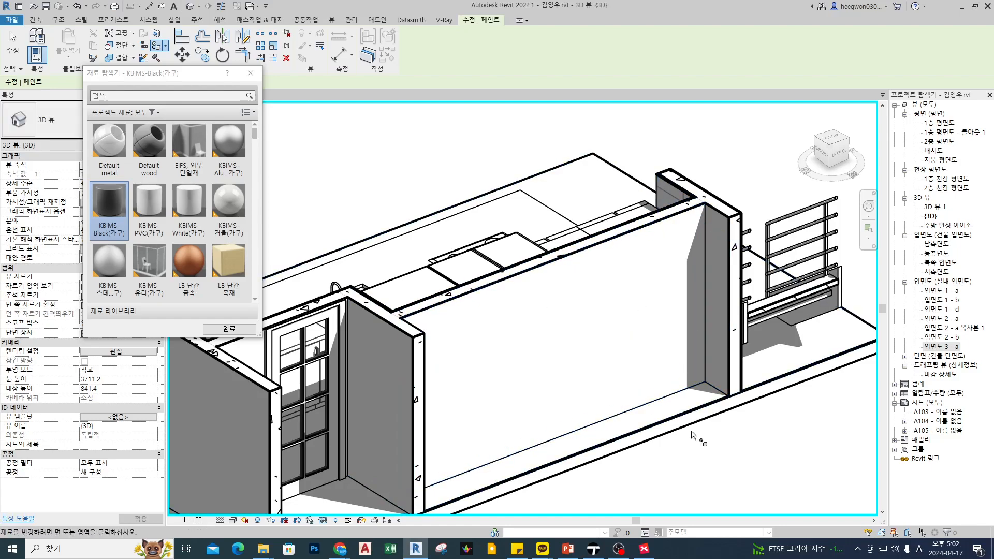
Set the 3D view's visual style to Shaded (음영처리) and leave the Paint command
left_click(233, 521)
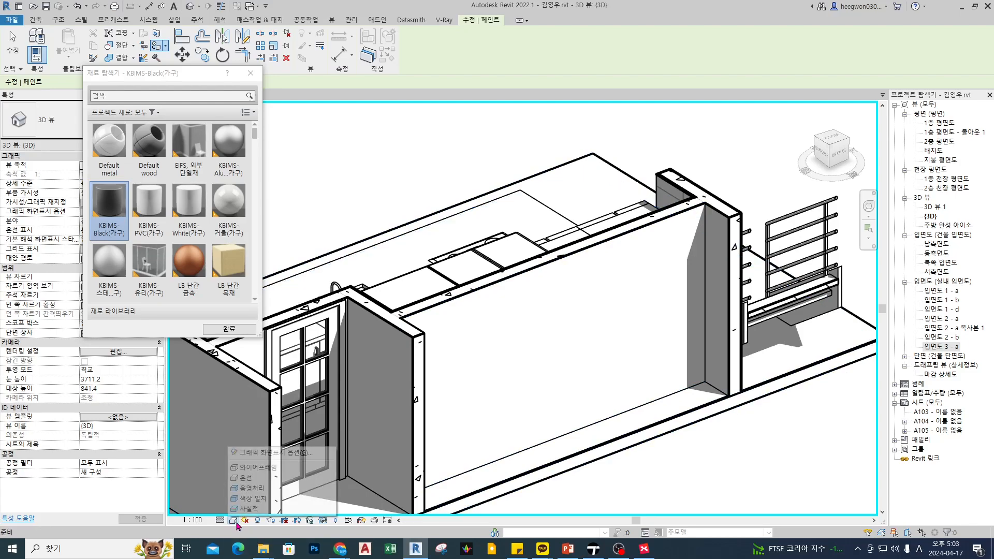
left_click(261, 489)
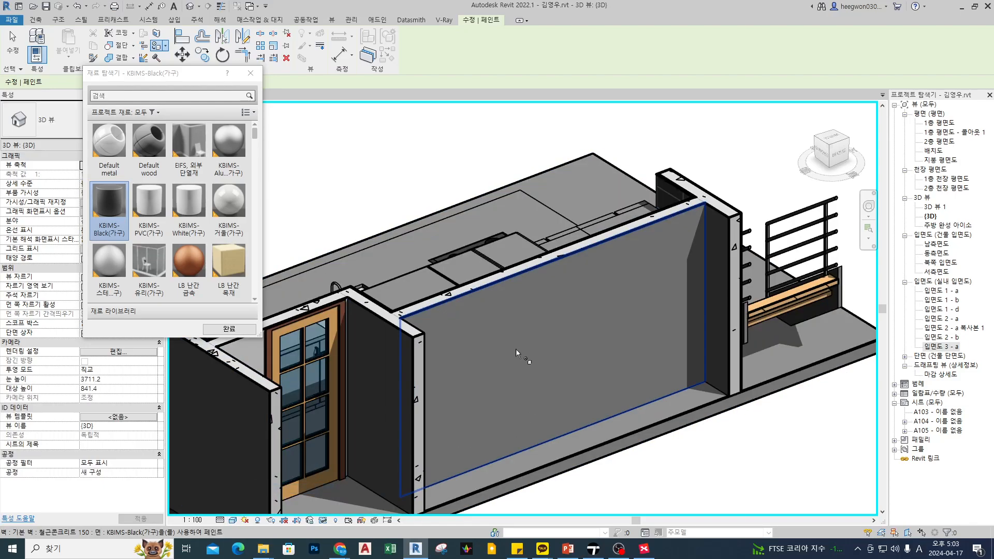
middle_click_drag(573, 306, 645, 226, "shift")
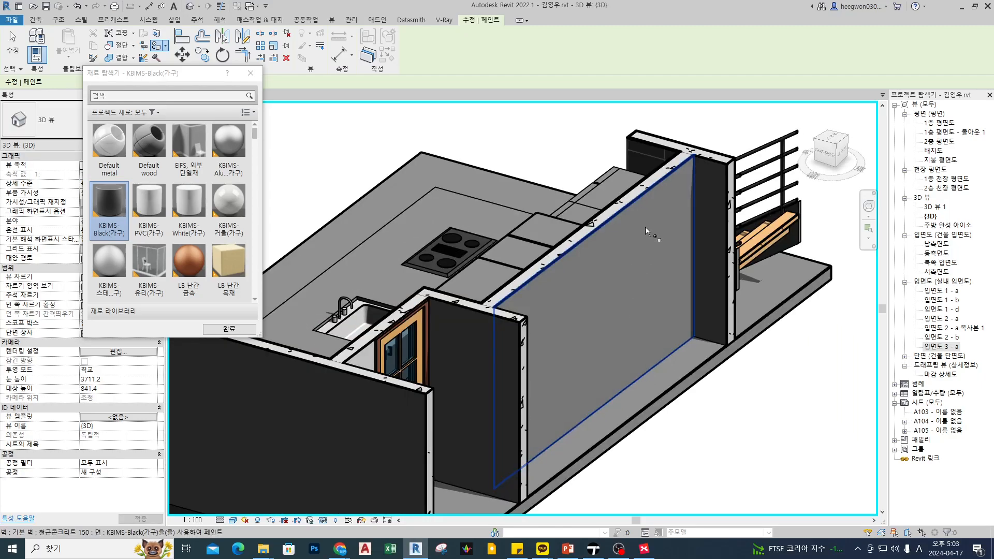
key("Escape")
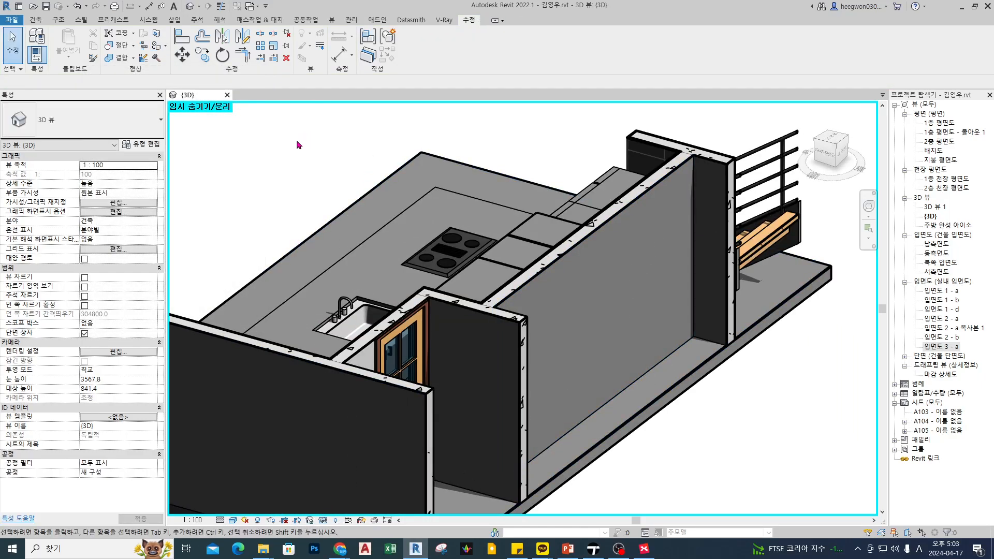
Copy the painted long wall across the kitchen to the open side beyond the island
left_click(633, 265)
middle_click_drag(632, 265, 684, 299, "shift")
key("c")
key("o")
left_click(668, 291)
left_click(482, 241)
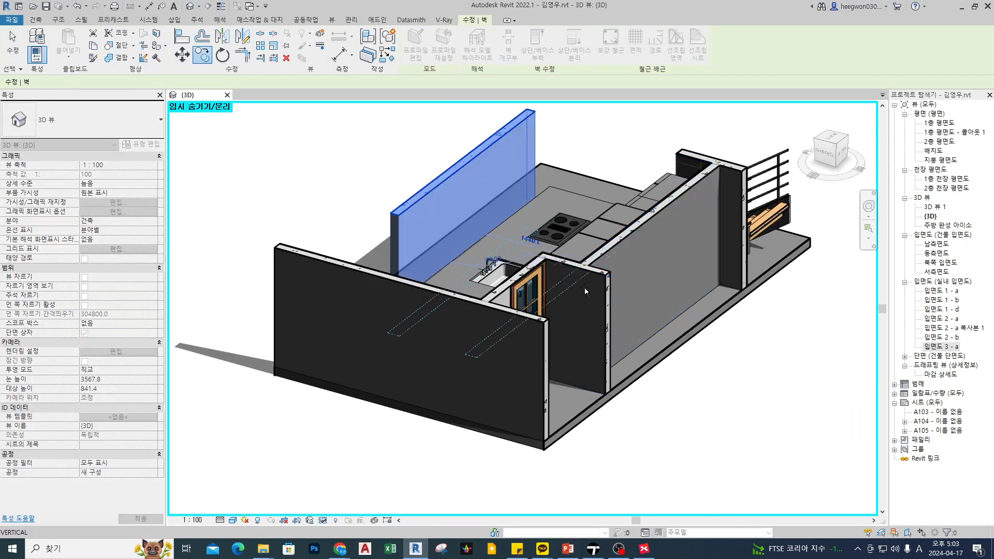
key("Escape")
mouse_move(361, 242)
middle_mouse_down("shift")
mouse_move(482, 285)
mouse_move(632, 309)
mouse_move(526, 334)
middle_mouse_up("shift")
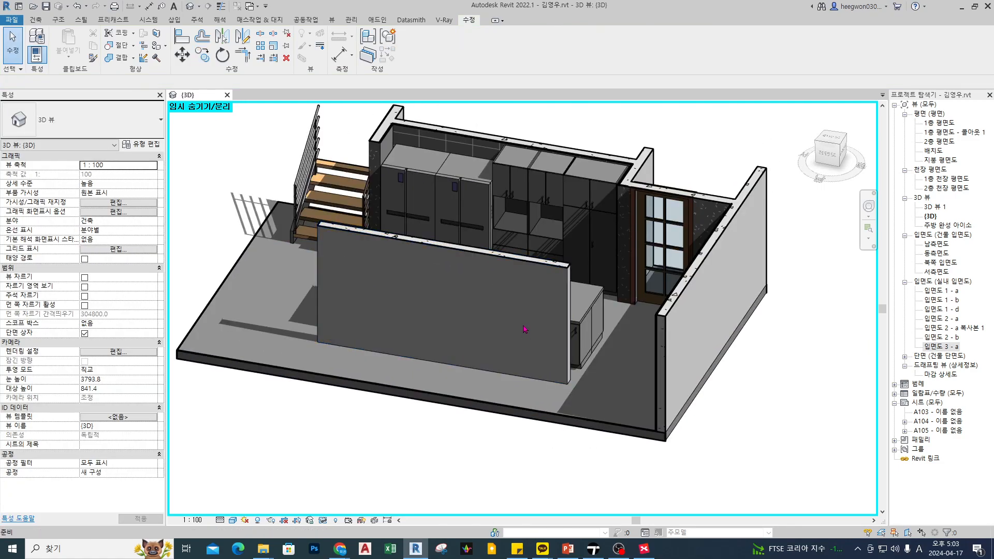
key("p")
key("t")
left_click(149, 207)
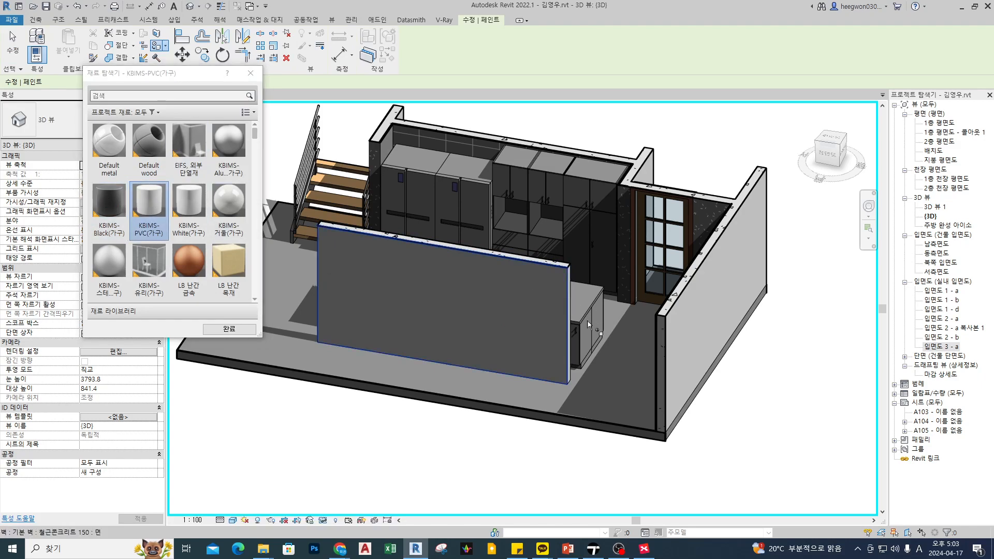
middle_click_drag(588, 318, 537, 346, "shift")
scroll(511, 284, "up", 6)
key("Escape")
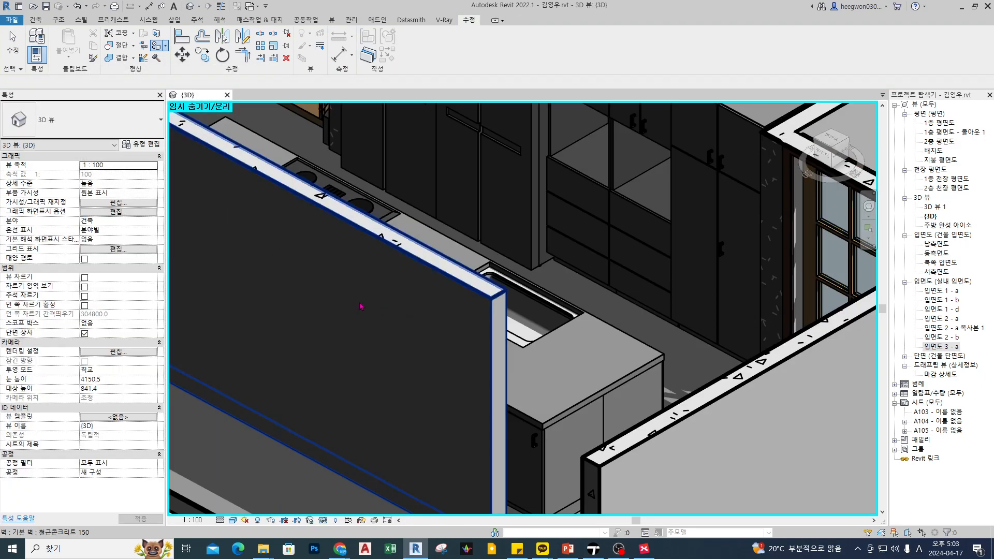
Paint the copied wall's outer face with KBIMS-PVC(가구) and its kitchen-side face with KBIMS-Black(가구), and leave the Paint command
key("p")
key("t")
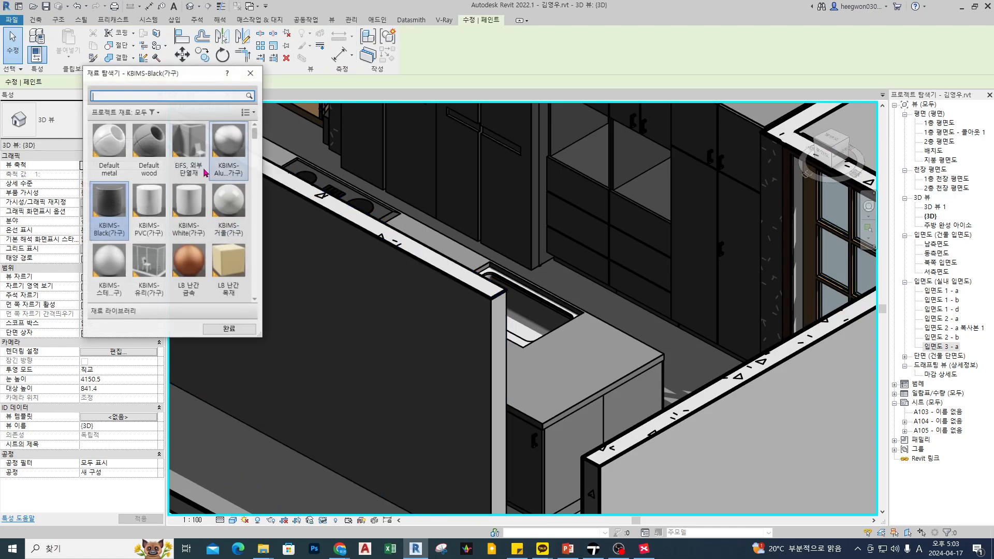
left_click(149, 203)
left_click(367, 325)
mouse_move(569, 375)
middle_mouse_down("shift")
mouse_move(516, 379)
mouse_move(414, 334)
mouse_move(608, 395)
mouse_move(572, 383)
middle_mouse_up("shift")
scroll(414, 333, "down", 2)
left_click(108, 207)
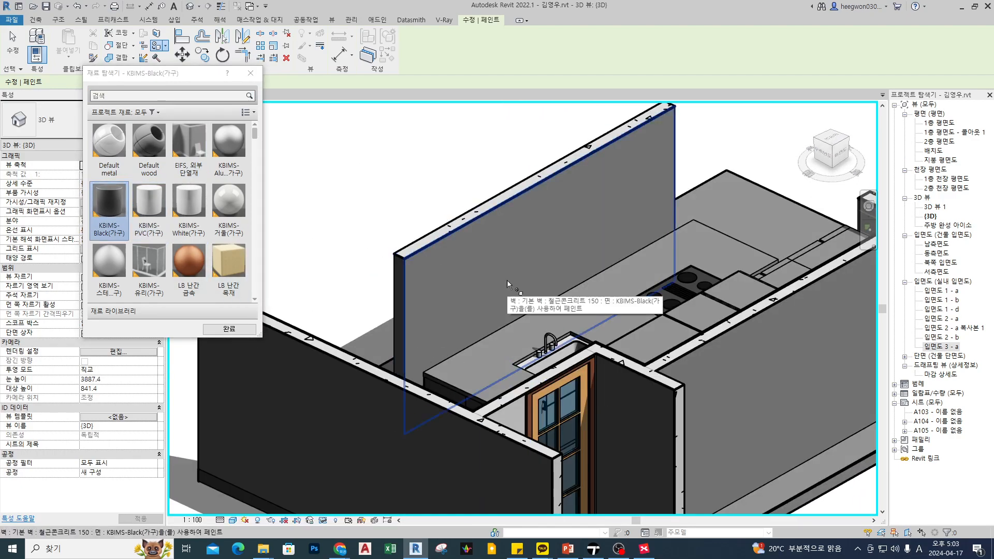
key("Escape")
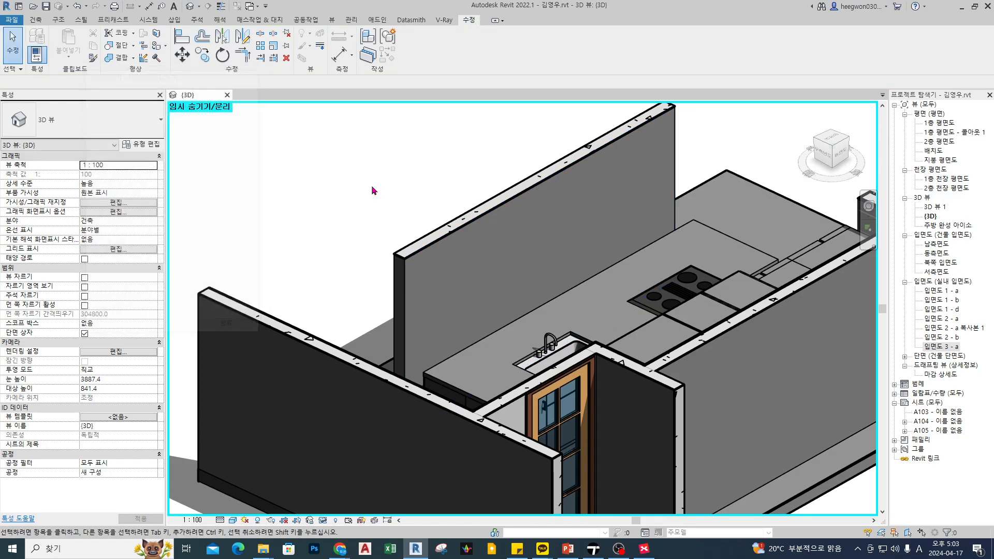
Export the {3D} view as a Datasmith file, overwriting the existing 테스트 주방.udatasmith
left_click(411, 19)
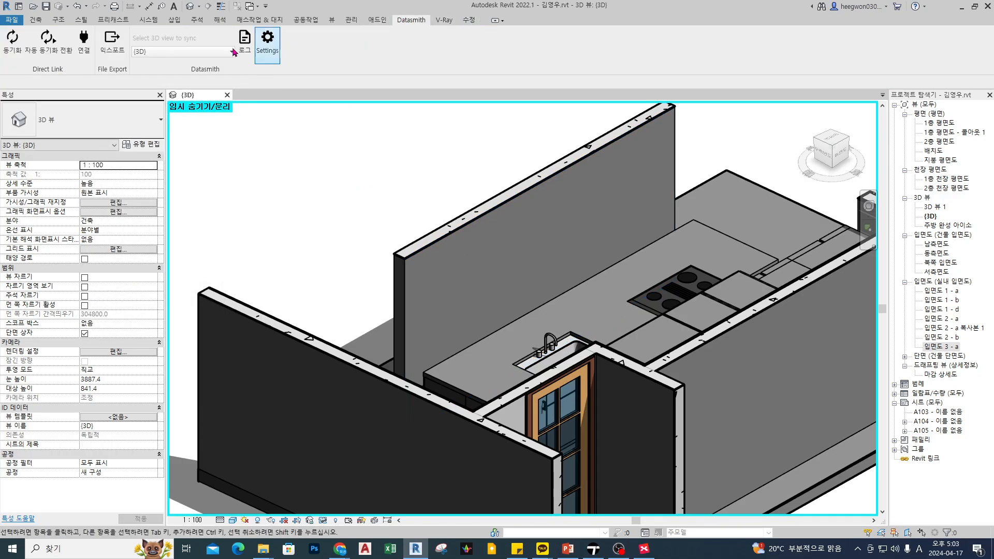
left_click(112, 52)
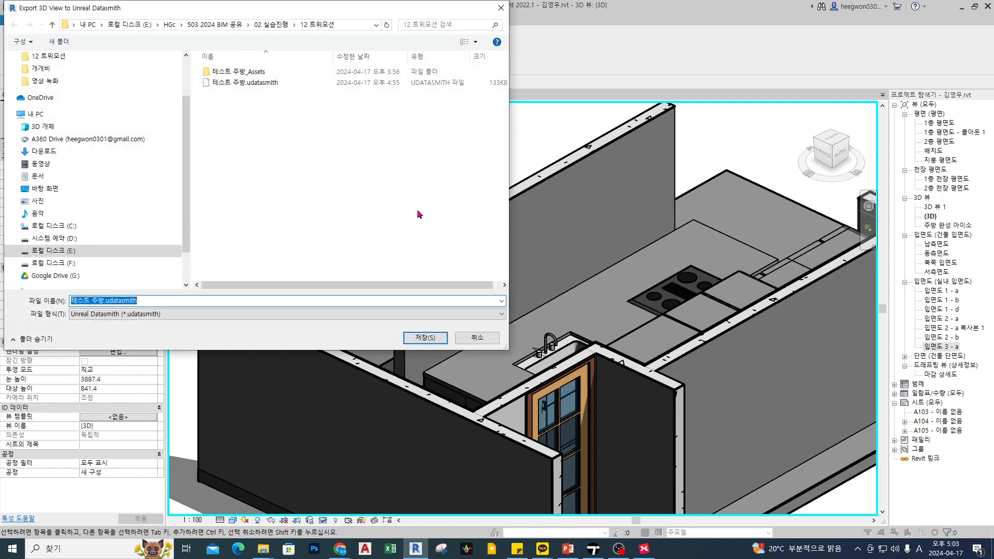
key("Return")
left_click(510, 274)
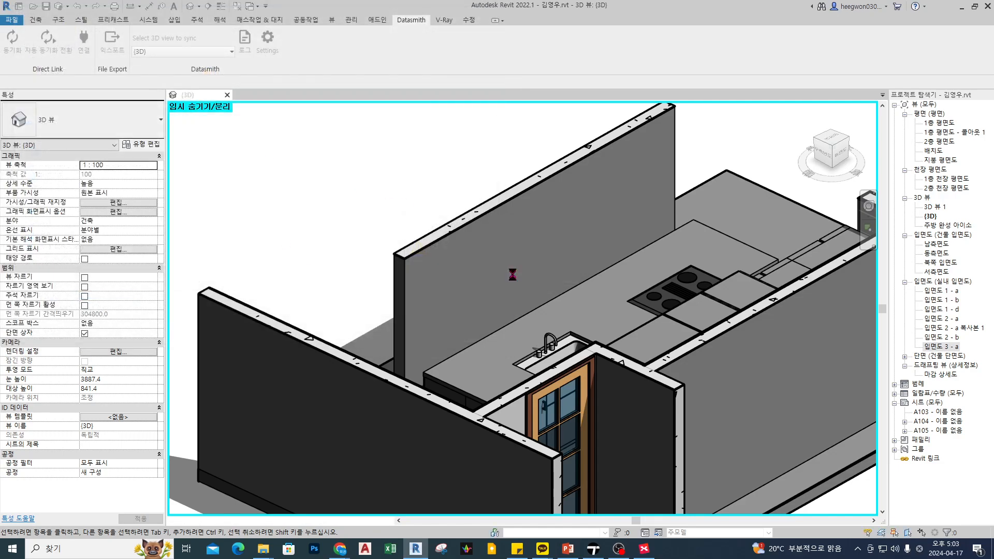
Switch to Twinmotion and refresh the imported 테스트 주방 model with the new export
left_click(593, 549)
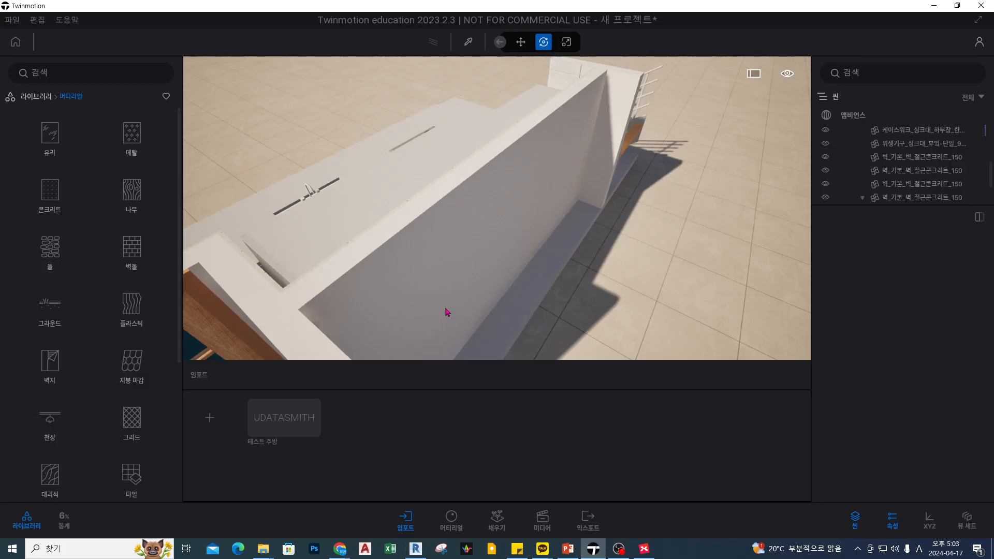
left_click(292, 400)
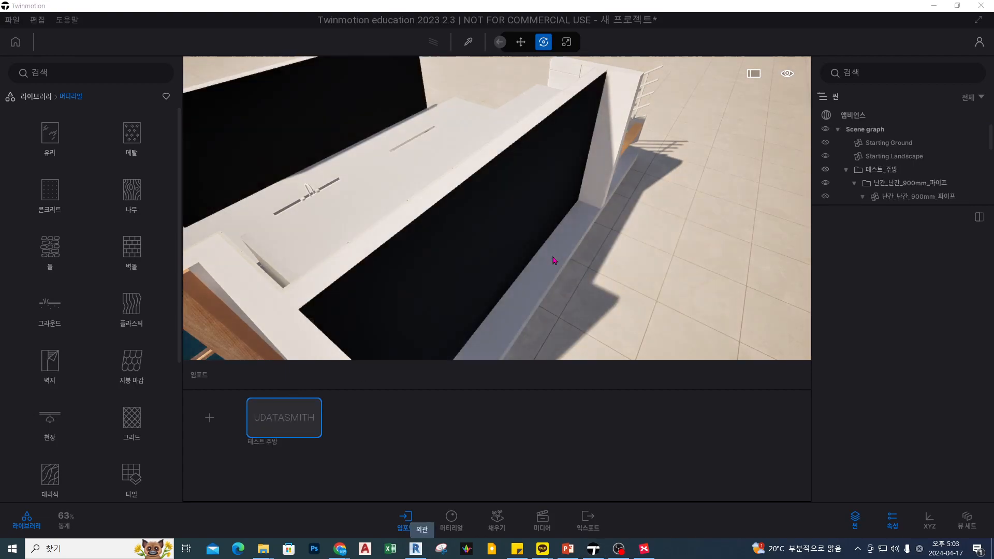
scroll(392, 180, "up", 4)
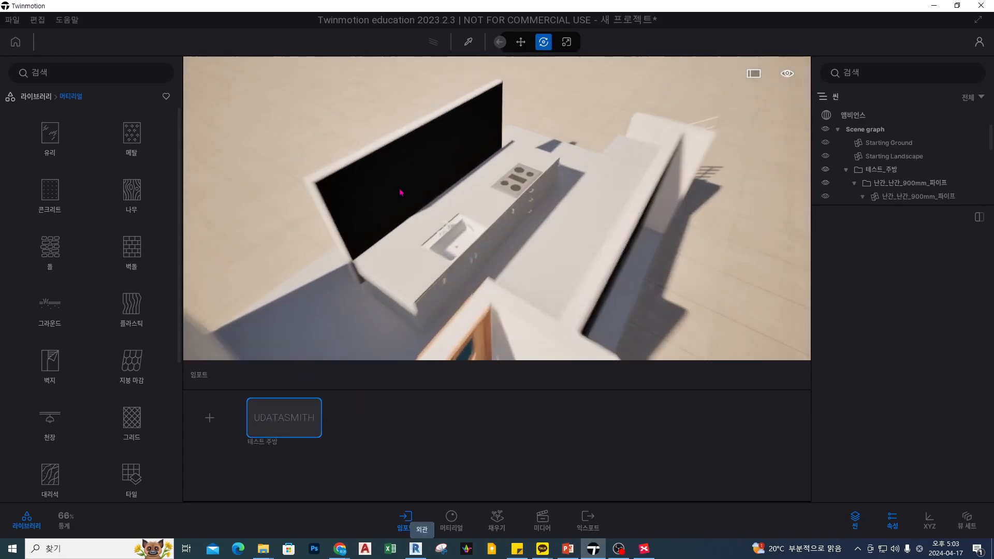
Apply the Chestnut 01 A wood material to the outer face of the copied long wall
left_click(344, 175)
middle_click_drag(344, 175, 549, 216)
scroll(549, 217, "up", 2)
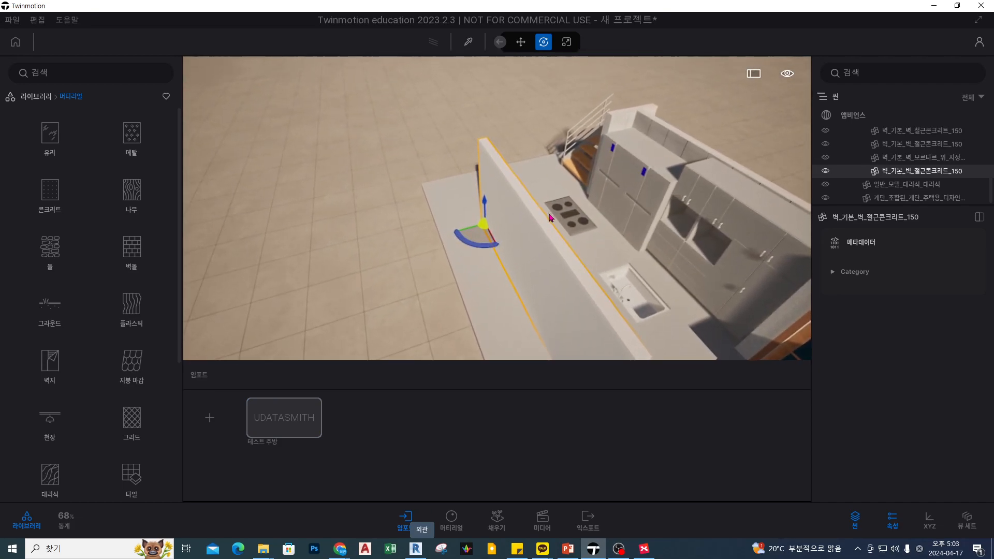
left_click(132, 190)
left_click_drag(50, 185, 522, 249)
middle_click_drag(554, 288, 564, 306, "shift")
scroll(570, 311, "up", 1)
scroll(573, 308, "up", 4)
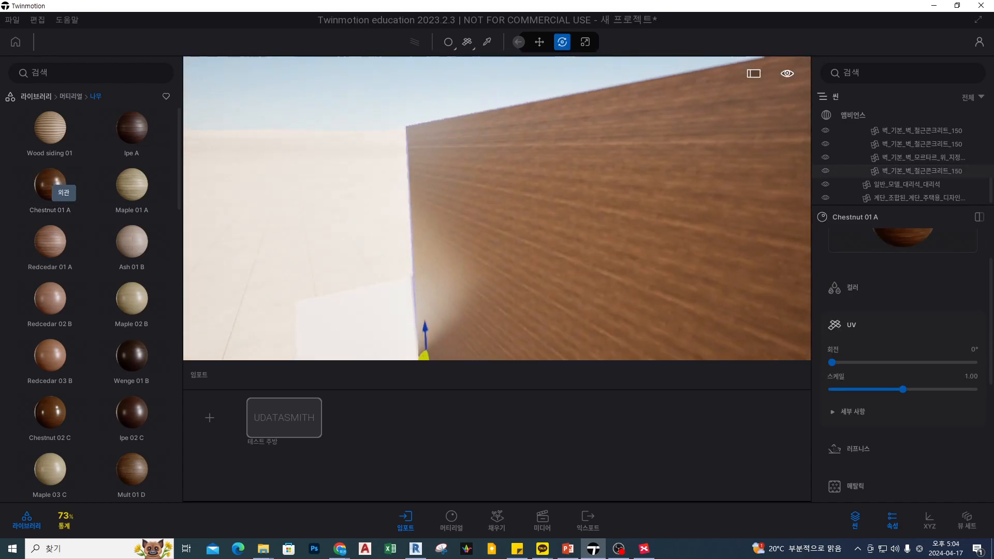
scroll(561, 312, "up", 2)
Try Maple 01 A on the copied wall's black face, replace it with Ash 01 B, and set the UV scale to 10.00
scroll(579, 297, "down", 4)
mouse_move(579, 297)
middle_mouse_down("shift")
mouse_move(466, 295)
mouse_move(575, 297)
middle_mouse_up("shift")
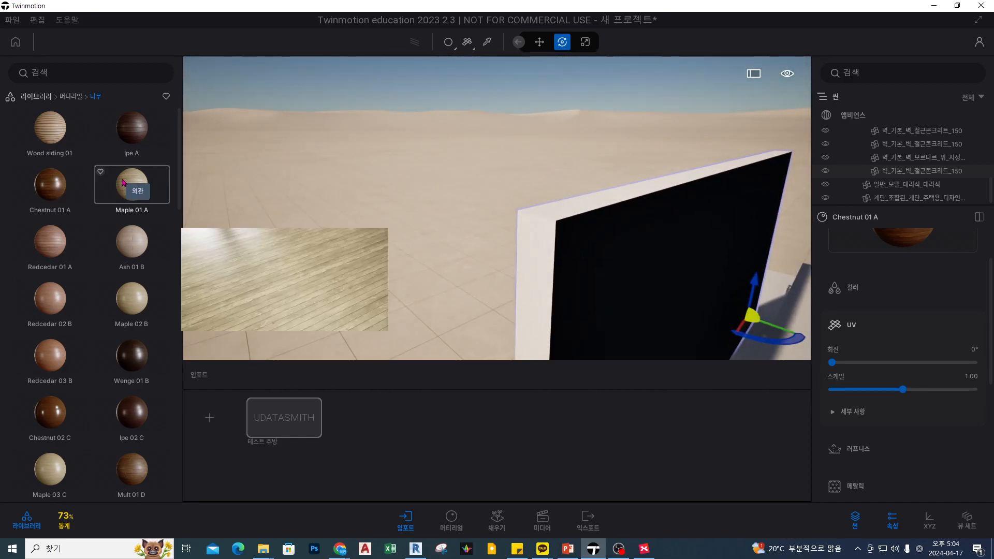
left_click_drag(126, 190, 630, 291)
left_click_drag(132, 242, 621, 326)
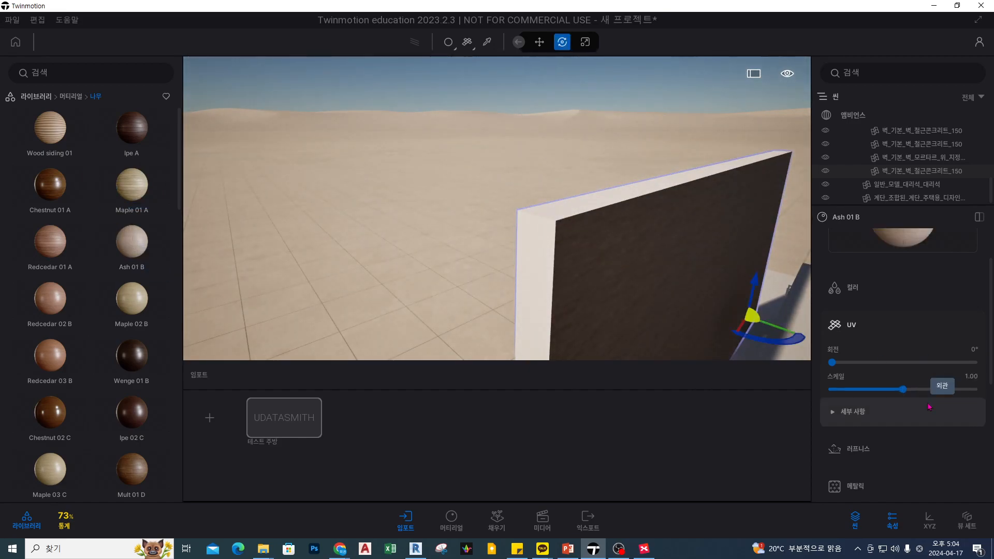
left_click_drag(902, 389, 974, 389)
Apply the Stacked stone 02 material from the stone library to the copied wall's other face
middle_click_drag(621, 259, 254, 203, "shift")
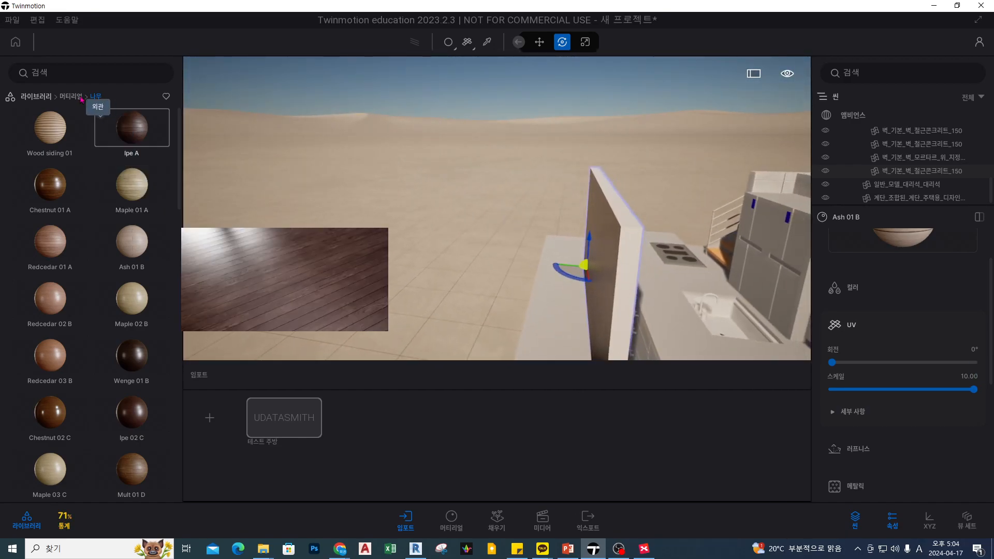
middle_click_drag(512, 220, 80, 134, "shift")
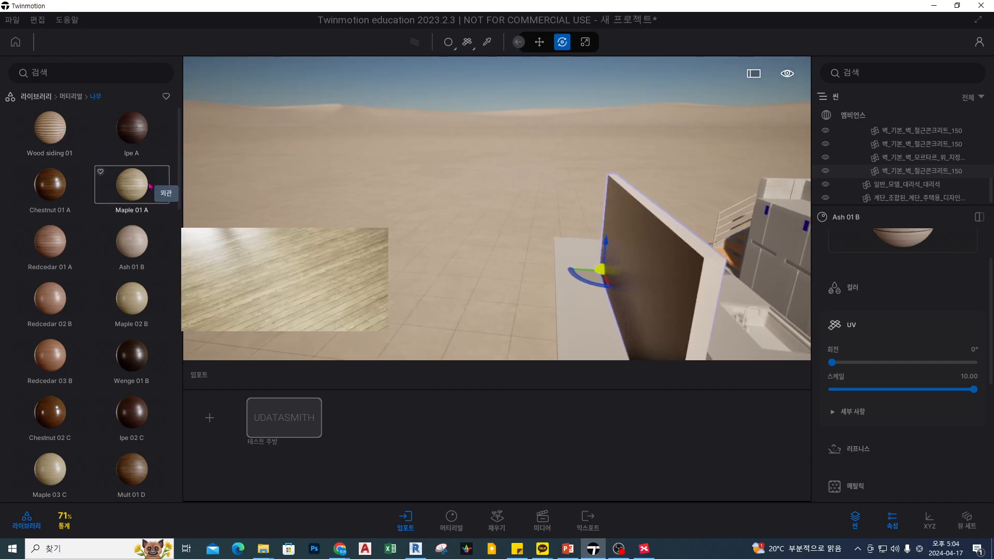
left_click(132, 242)
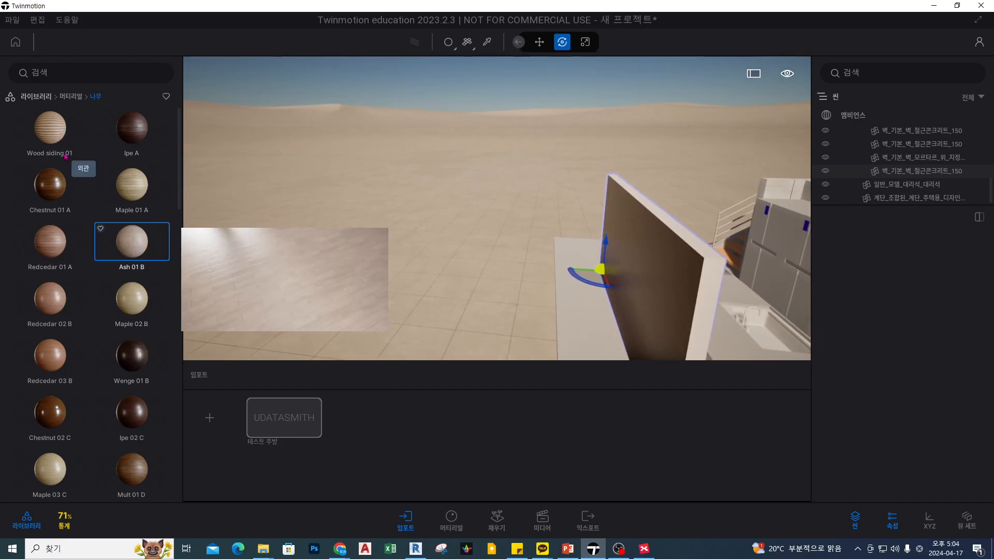
left_click(70, 96)
left_click(49, 247)
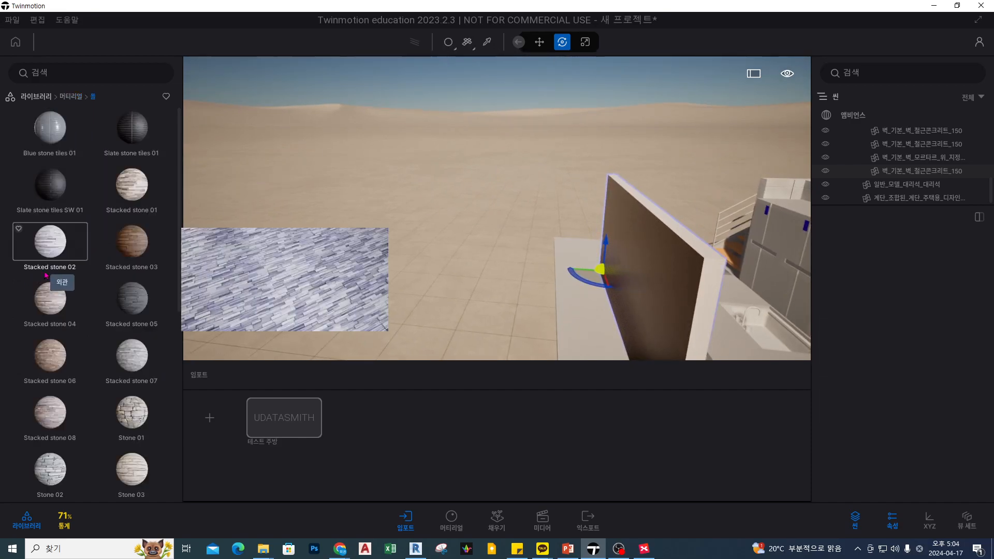
left_click_drag(50, 241, 740, 309)
Examine the wood and stone finishes on the copied wall's opposite faces and the surrounding kitchen walls
middle_click_drag(740, 309, 746, 219, "shift")
scroll(747, 231, "up", 4)
scroll(754, 220, "down", 2)
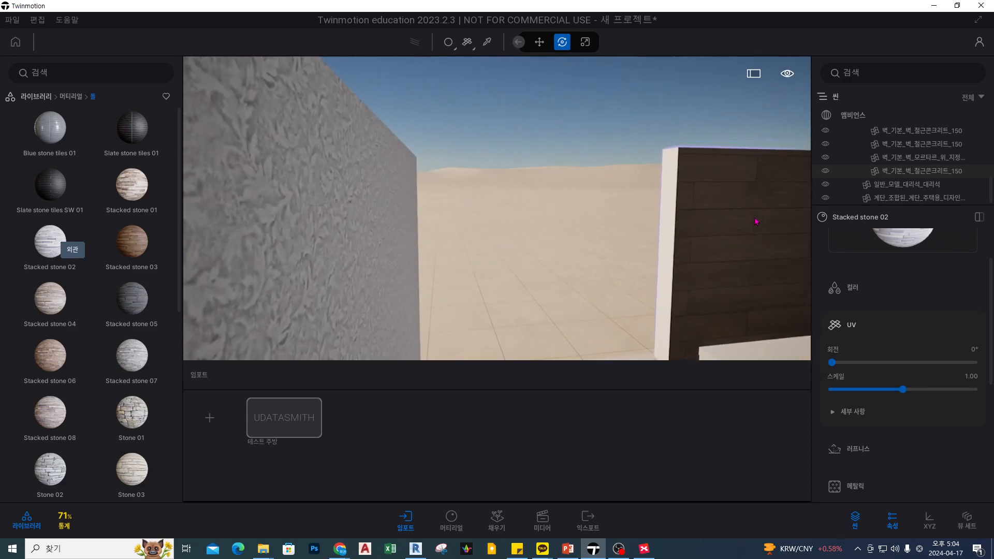
scroll(755, 222, "down", 4)
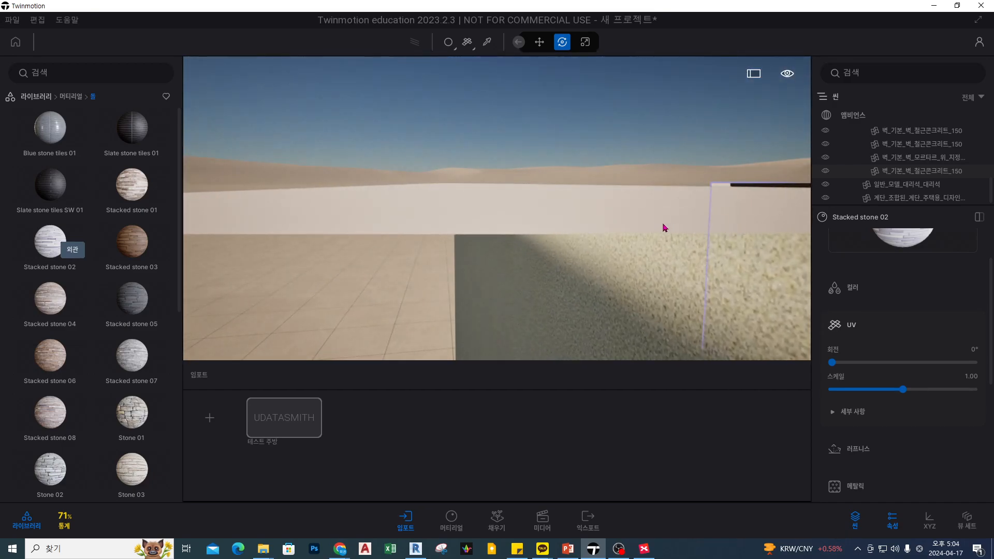
scroll(663, 228, "up", 4)
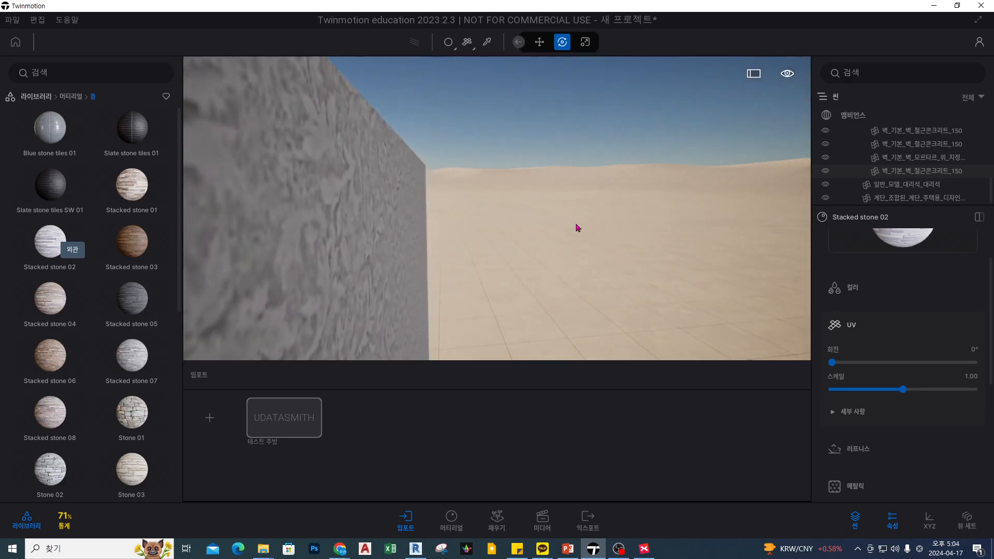
middle_click_drag(578, 232, 636, 248, "shift")
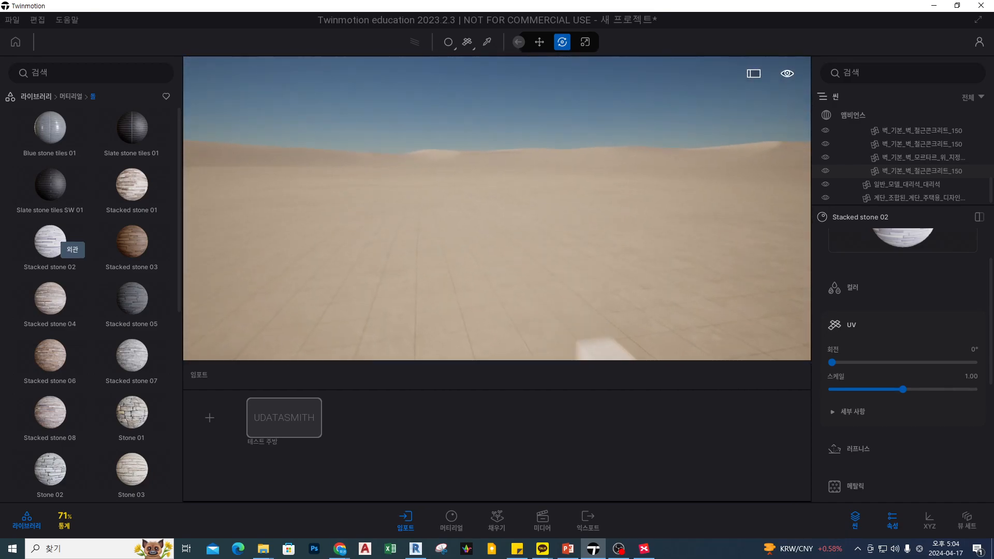
scroll(590, 273, "down", 2)
mouse_move(590, 273)
middle_mouse_down("shift")
mouse_move(642, 282)
mouse_move(579, 234)
mouse_move(544, 222)
mouse_move(610, 271)
middle_mouse_up("shift")
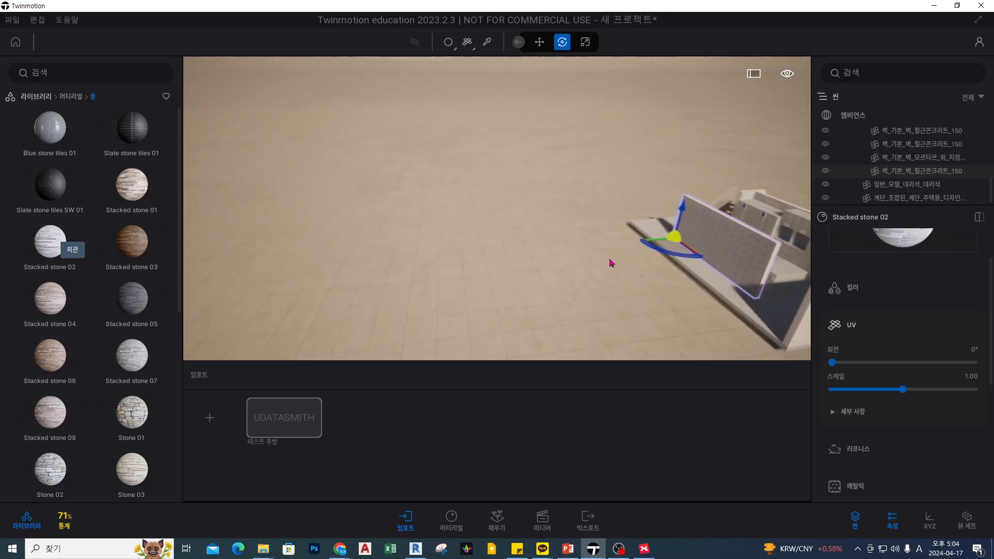
double_click(769, 241)
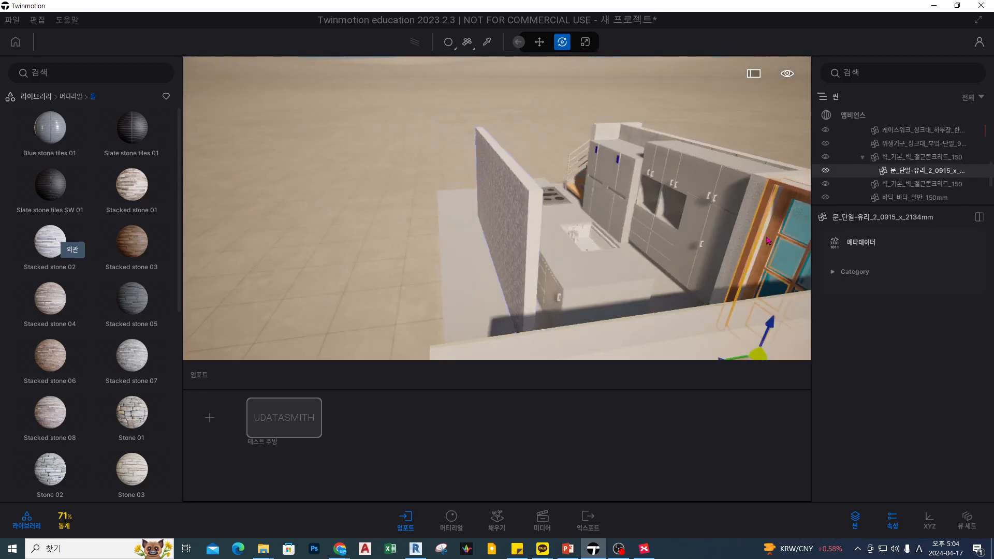
left_click(497, 242)
middle_click_drag(522, 265, 450, 239, "shift")
scroll(394, 251, "up", 1)
middle_click_drag(393, 251, 412, 228, "shift")
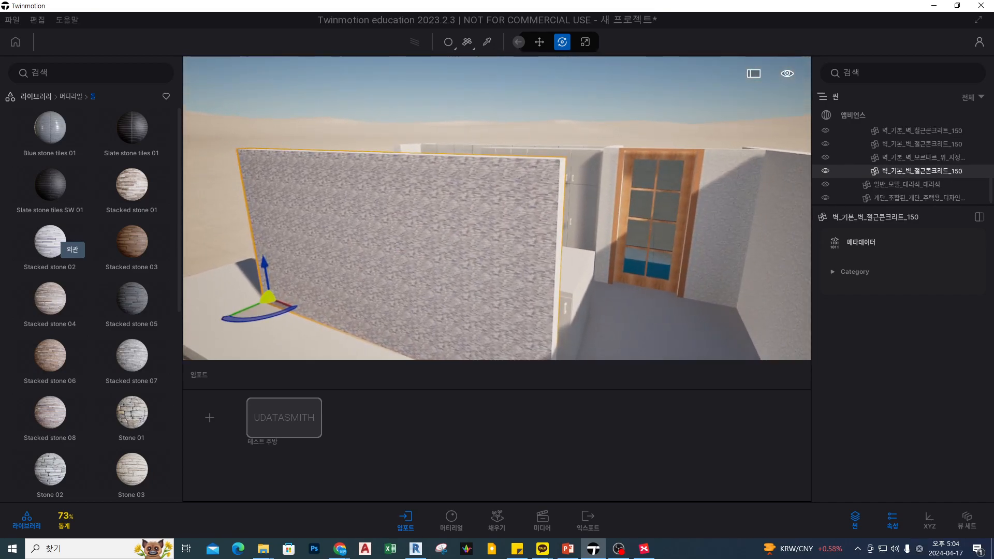
middle_click_drag(487, 252, 585, 253, "shift")
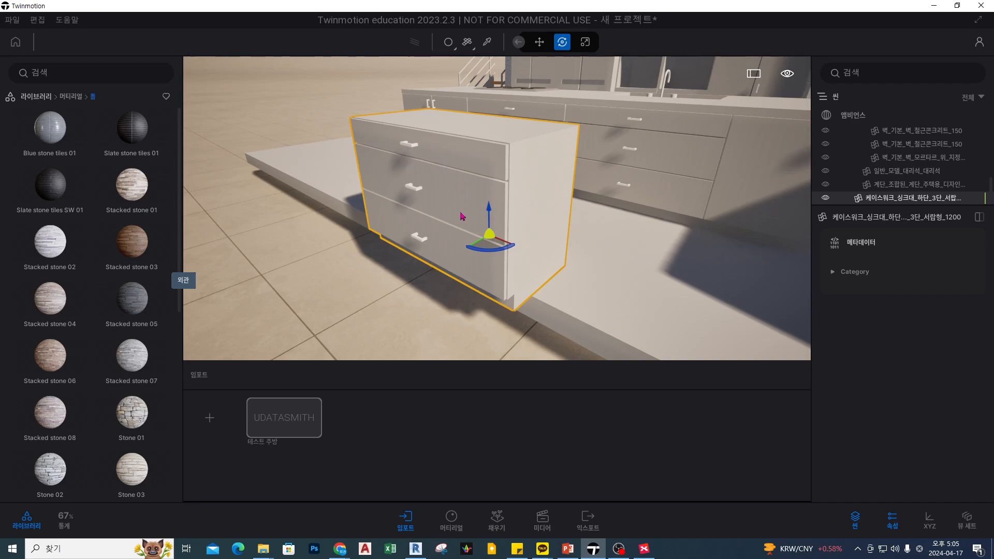
Switch to Revit and temporarily hide the copied long wall in the 3D view
left_click(415, 548)
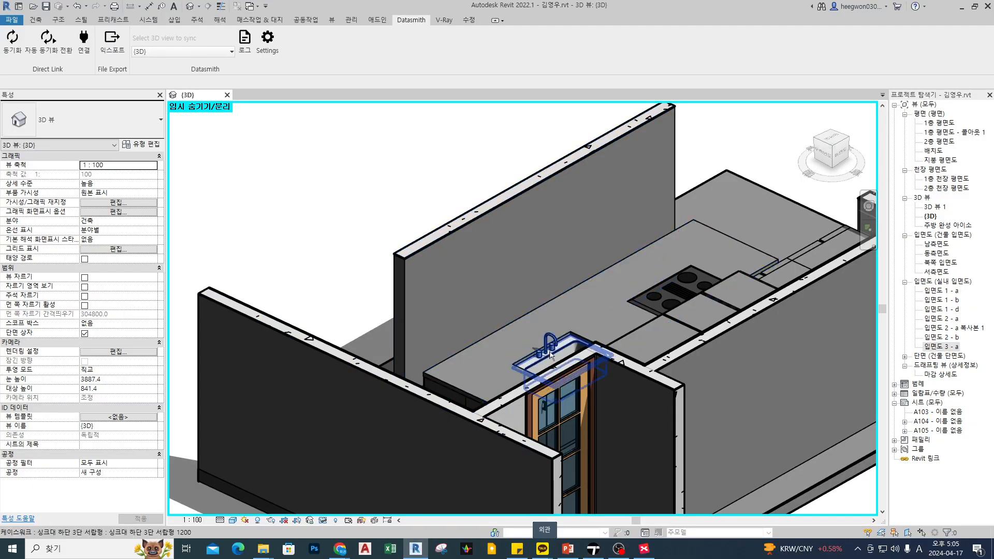
left_click(469, 259)
key("h")
key("h")
Place another 싱크대 하단 3단 서랍형 1200 base cabinet on the open floor in front of the island
middle_click_drag(387, 304, 528, 405, "shift")
left_click(577, 395)
key("c")
key("s")
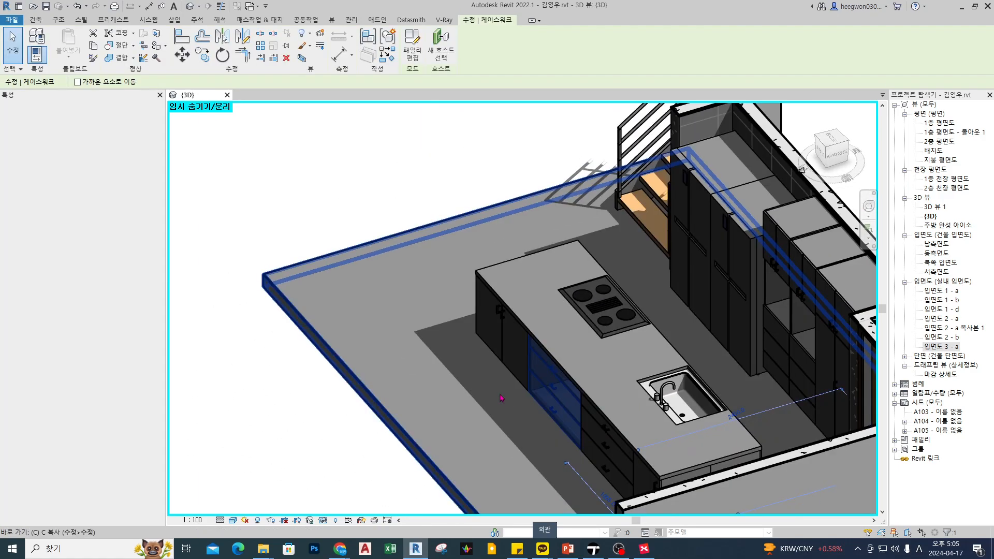
key("Escape")
middle_click_drag(337, 357, 461, 348, "shift")
scroll(292, 392, "up", 2)
middle_click_drag(293, 393, 420, 345)
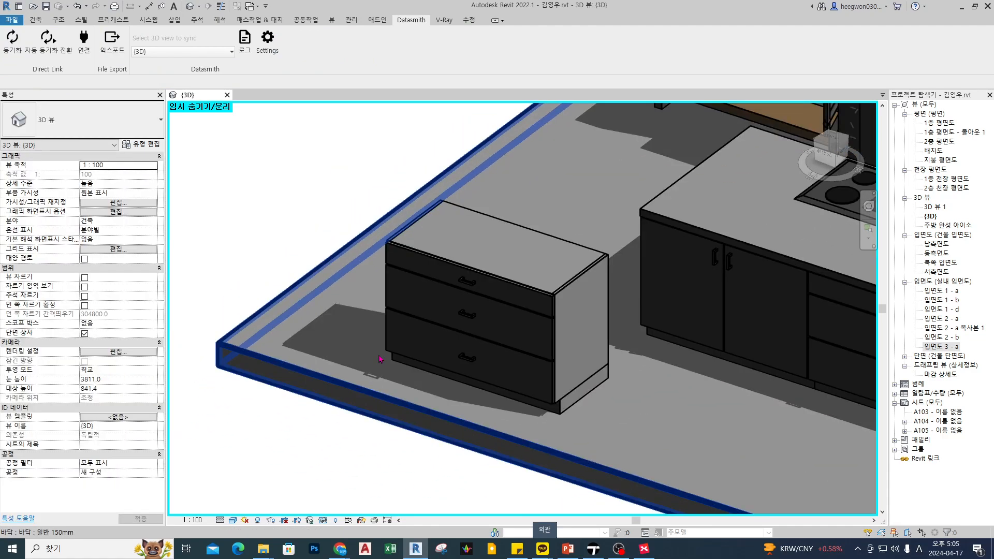
Display the 3D view in hidden-line style with thin lines and check the freestanding drawer cabinet
key("t")
key("l")
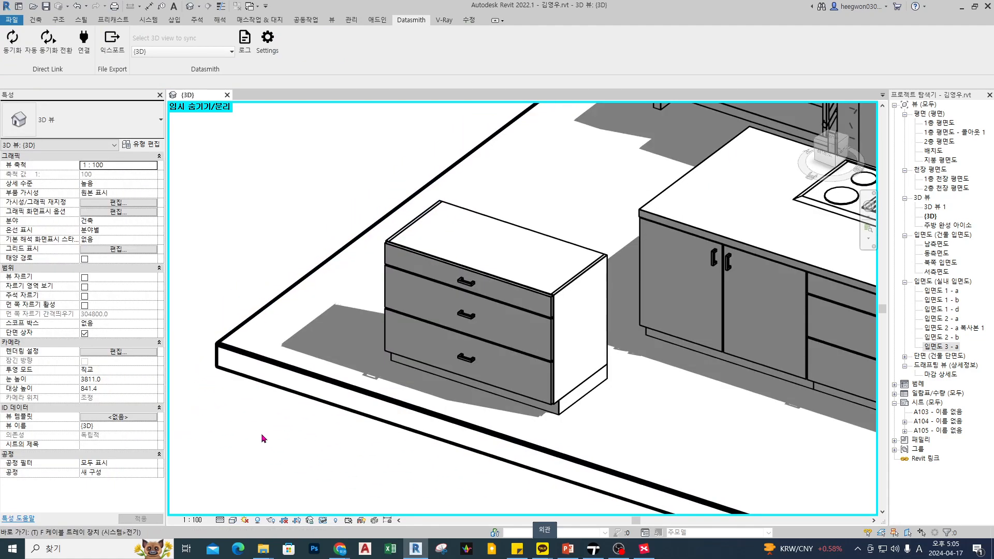
left_click(579, 301)
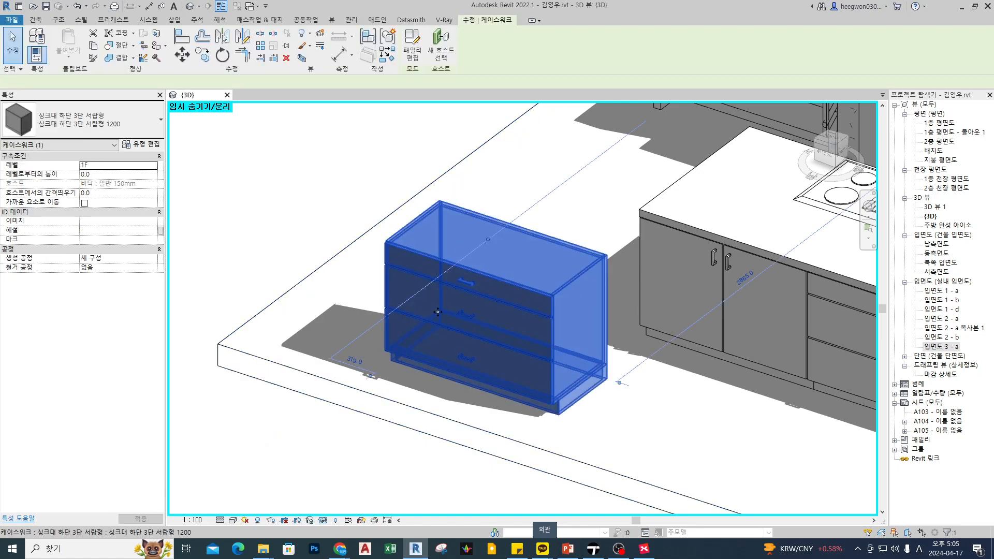
left_click(309, 173)
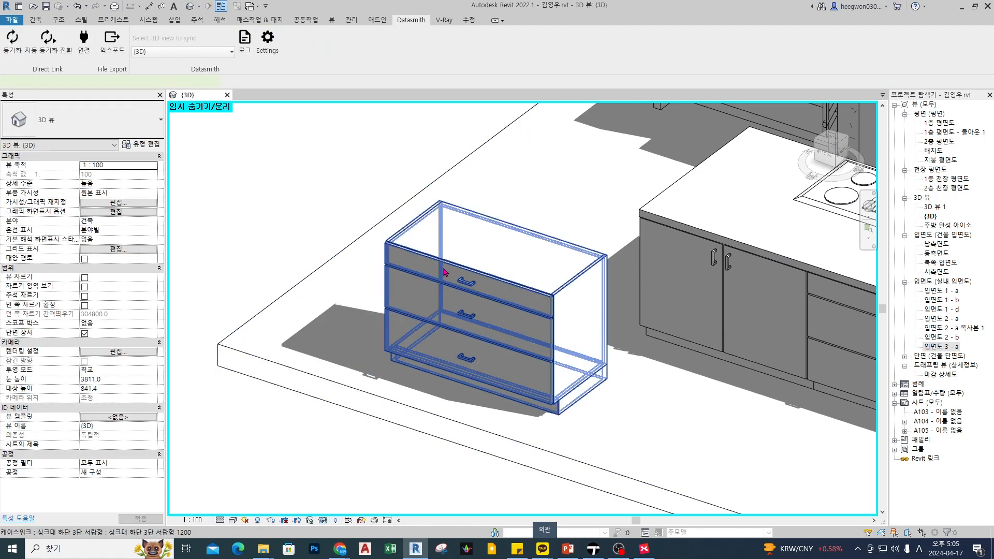
Examine the finish (마감) parameter in the freestanding drawer cabinet's type properties
left_click(443, 269)
key("ctrl+2")
mouse_move(468, 284)
left_mouse_down()
mouse_move(443, 235)
mouse_move(440, 271)
left_mouse_up()
mouse_move(417, 259)
left_mouse_down()
mouse_move(218, 151)
mouse_move(155, 147)
left_mouse_up()
left_click_drag(182, 135, 189, 163)
key("Escape")
left_click(146, 150)
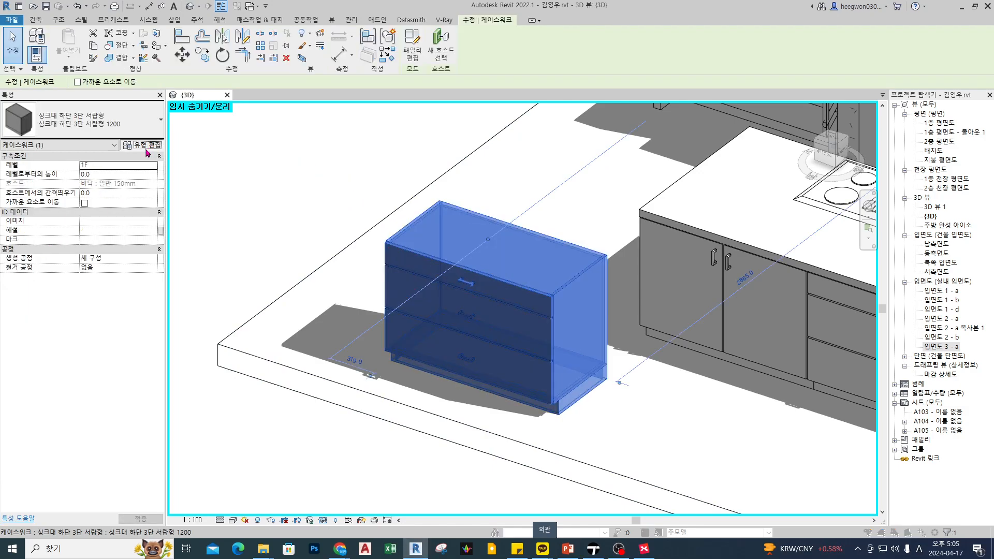
left_click_drag(536, 81, 732, 80)
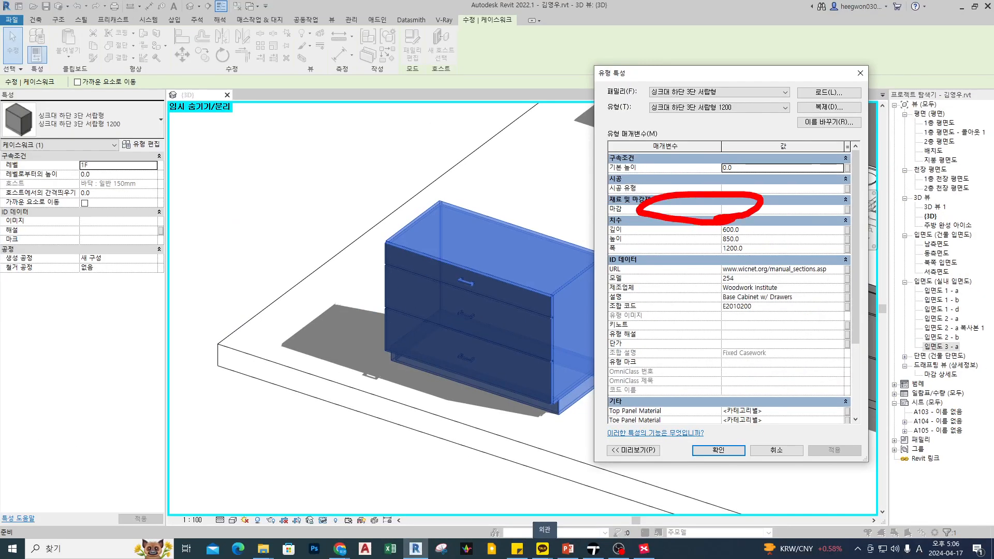
key("Escape")
key("Escape")
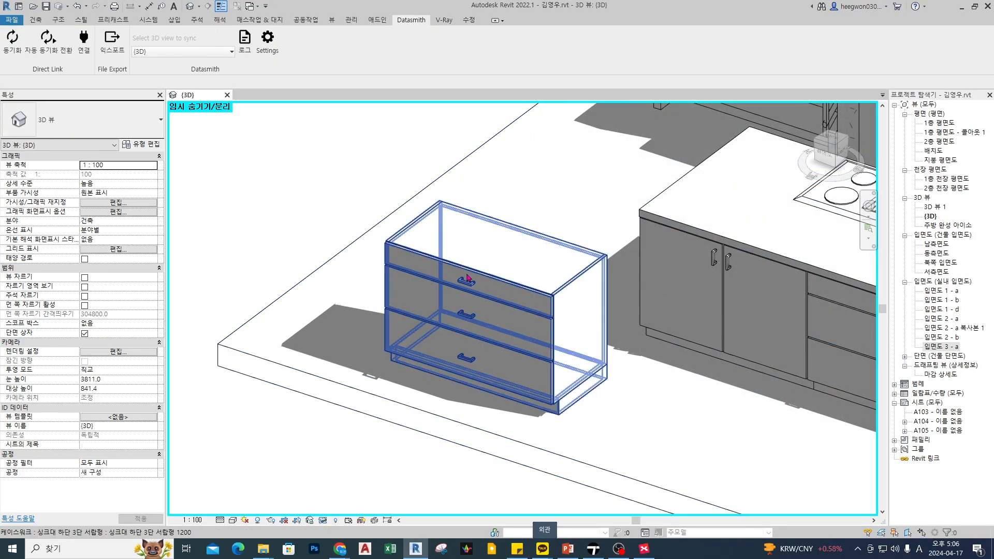
Reopen the drawer cabinet's type properties and examine the panel material parameters under 기타
left_click(466, 278)
left_click(141, 144)
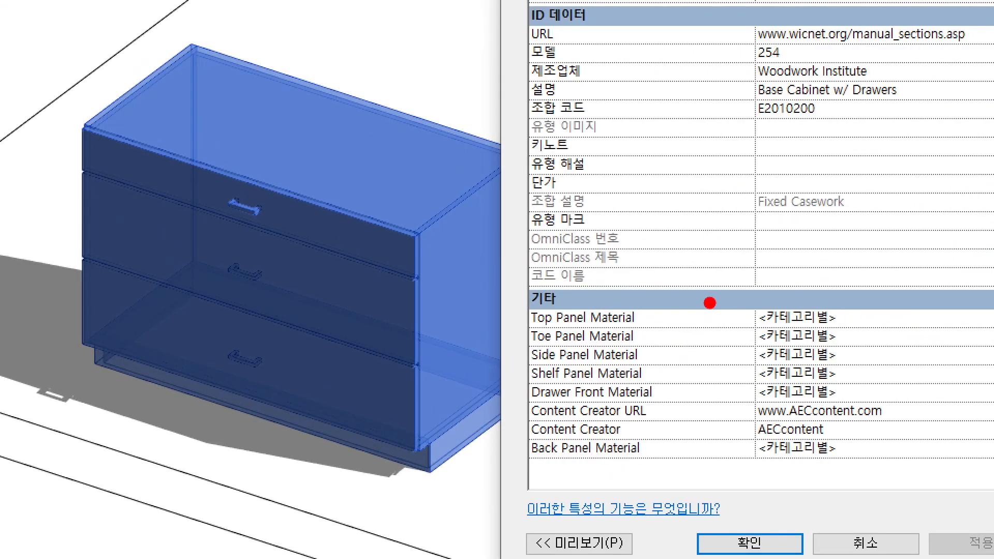
Review the Top, Toe, Side, Shelf and Back Panel Material and Drawer Front Material parameters, and close the type properties
left_click_drag(698, 330, 702, 370)
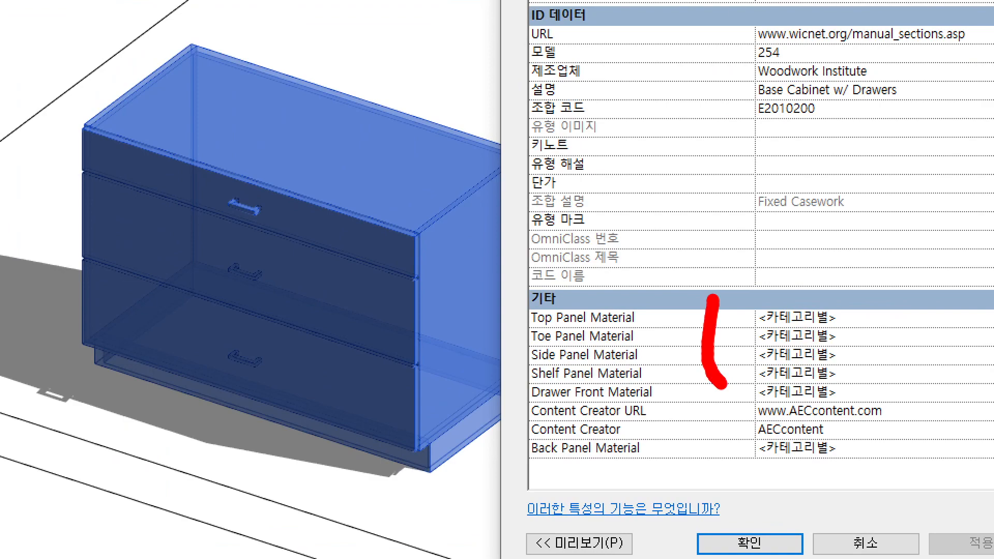
mouse_move(847, 308)
left_mouse_down()
mouse_move(874, 349)
mouse_move(869, 376)
left_mouse_up()
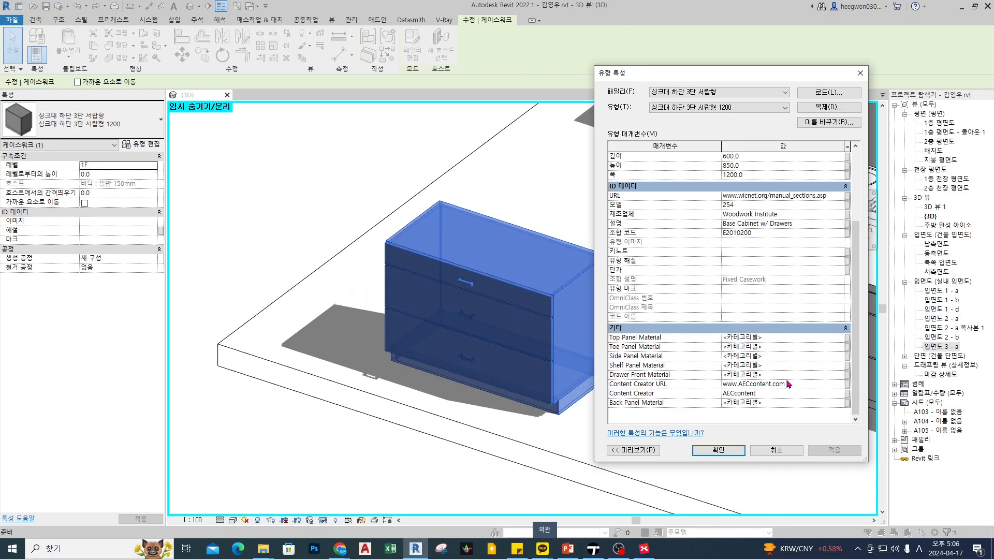
left_click(718, 450)
left_click(309, 168)
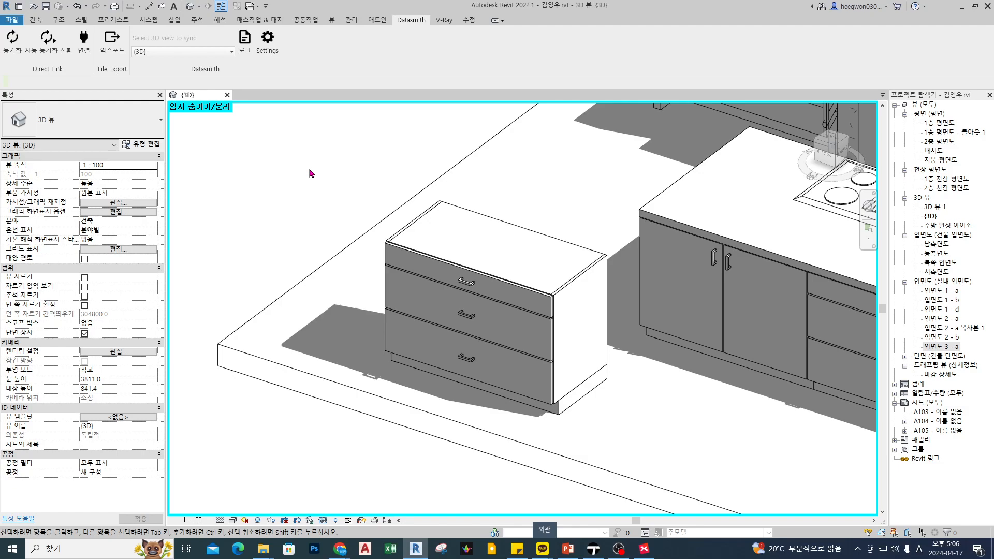
Open the freestanding drawer cabinet's family for editing and inspect the material property (재료) of its side panel and drawer fronts
left_click(606, 284)
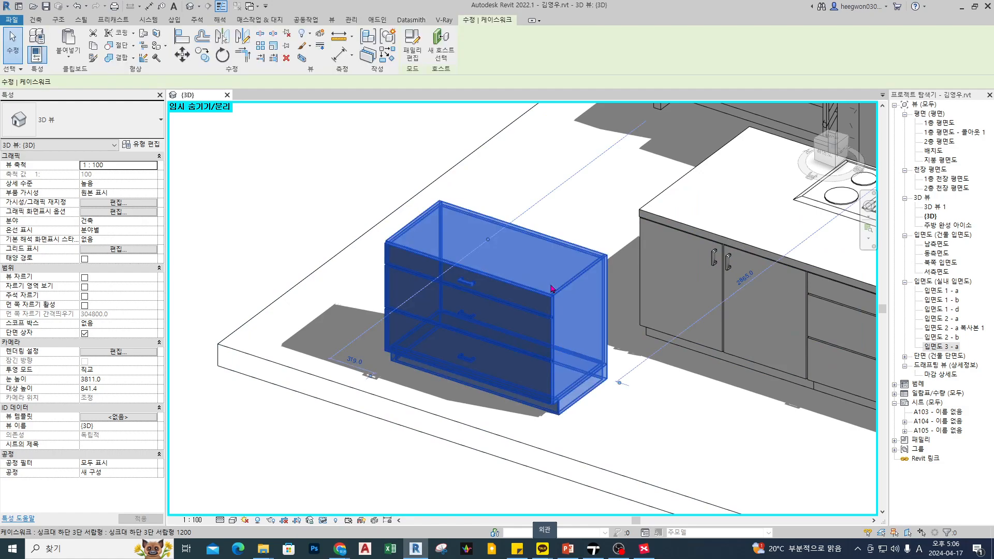
left_click(412, 49)
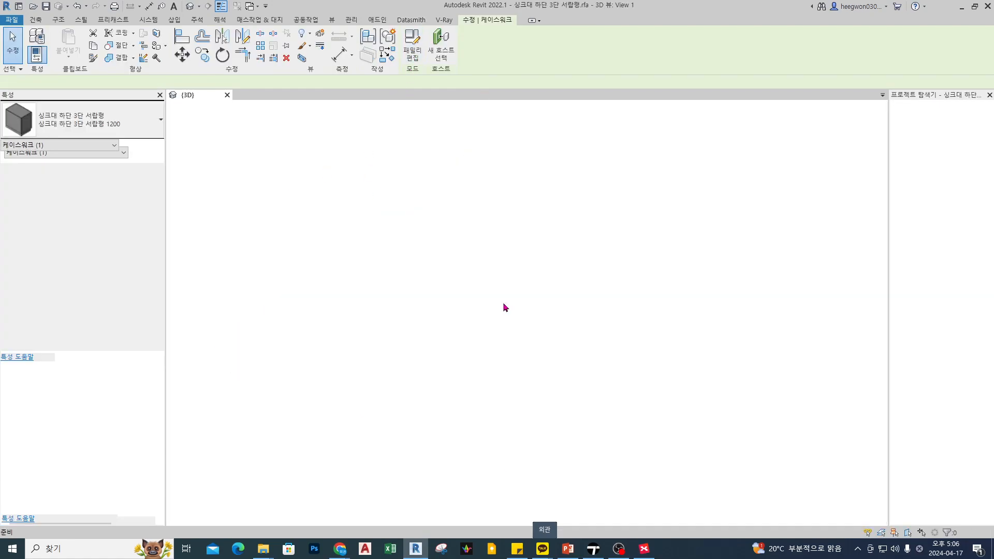
left_click(499, 340)
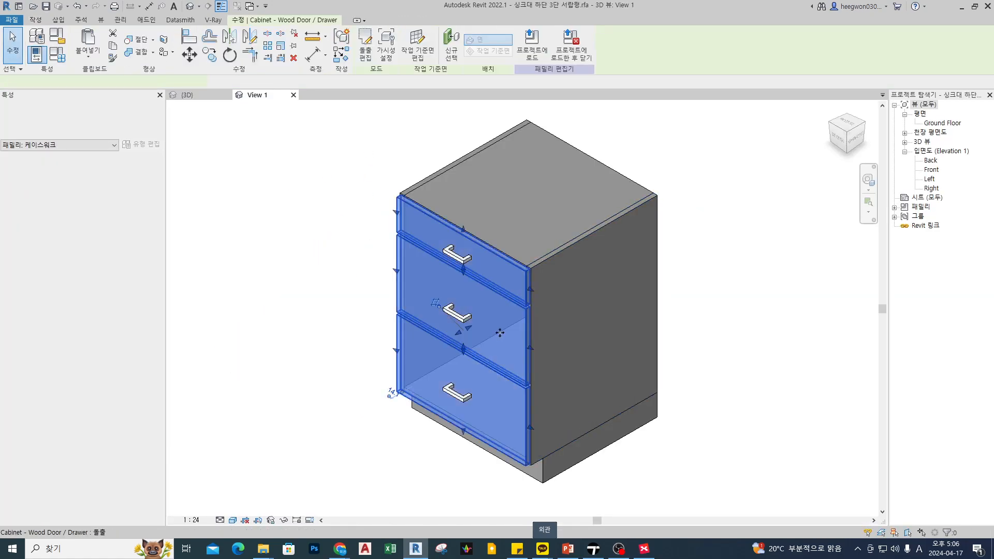
left_click(579, 309)
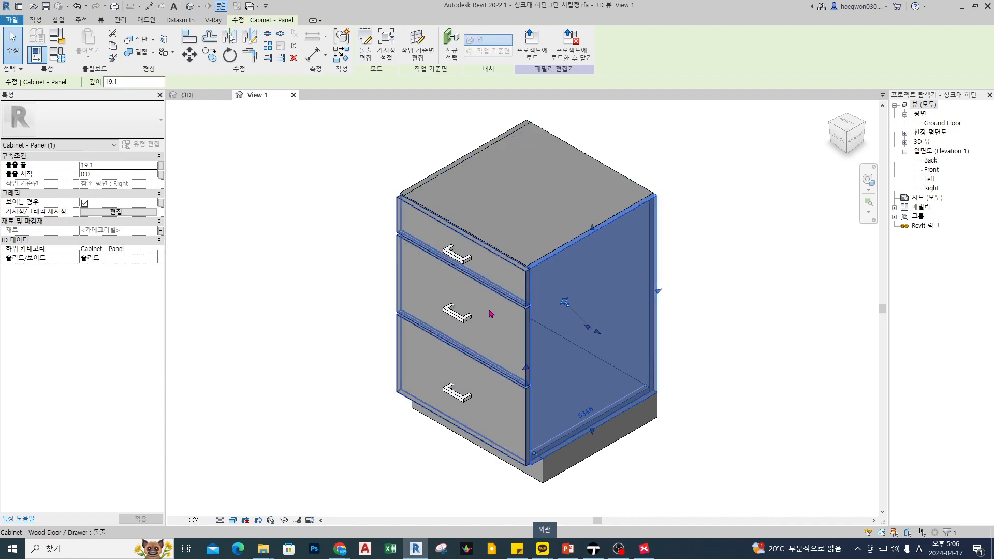
left_click(491, 313)
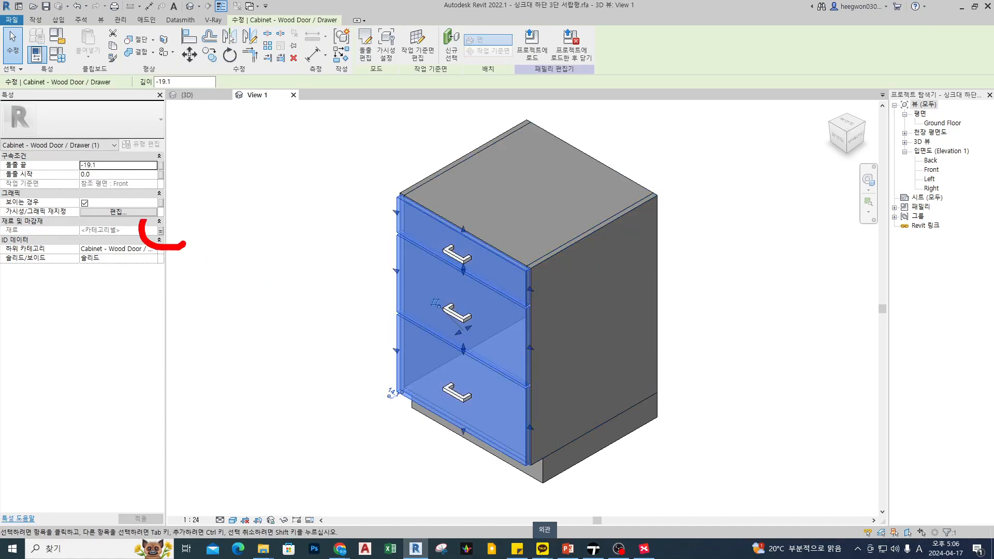
left_click_drag(141, 226, 171, 255)
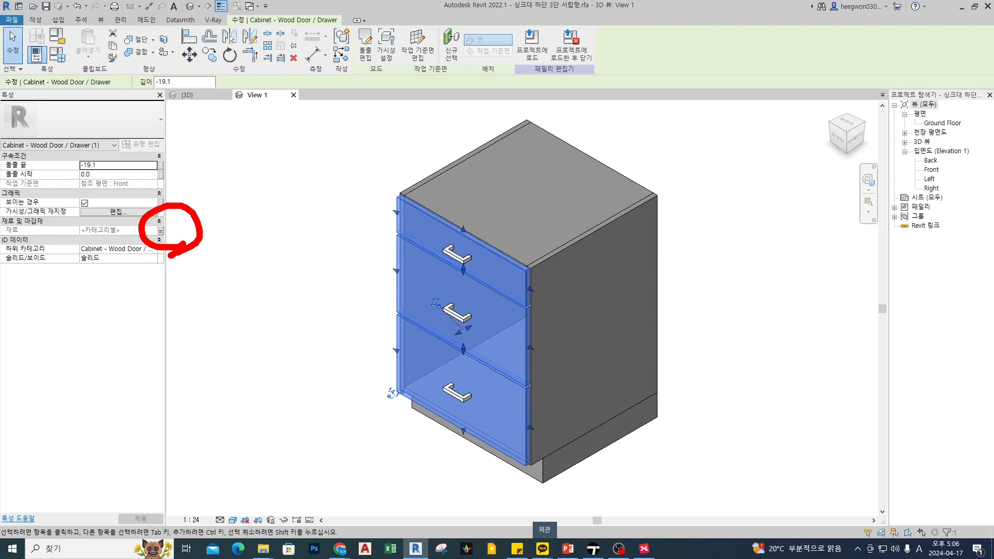
left_click(238, 282)
Paint the drawer fronts with 기본 광원 and replace that finish with 해석 표면 - 가용 천장
key("p")
key("t")
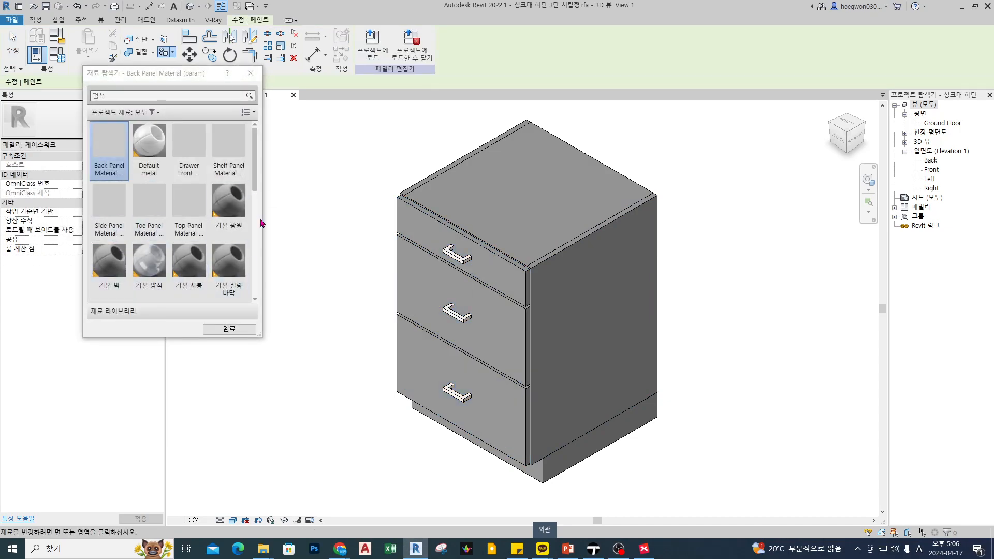
left_click(229, 205)
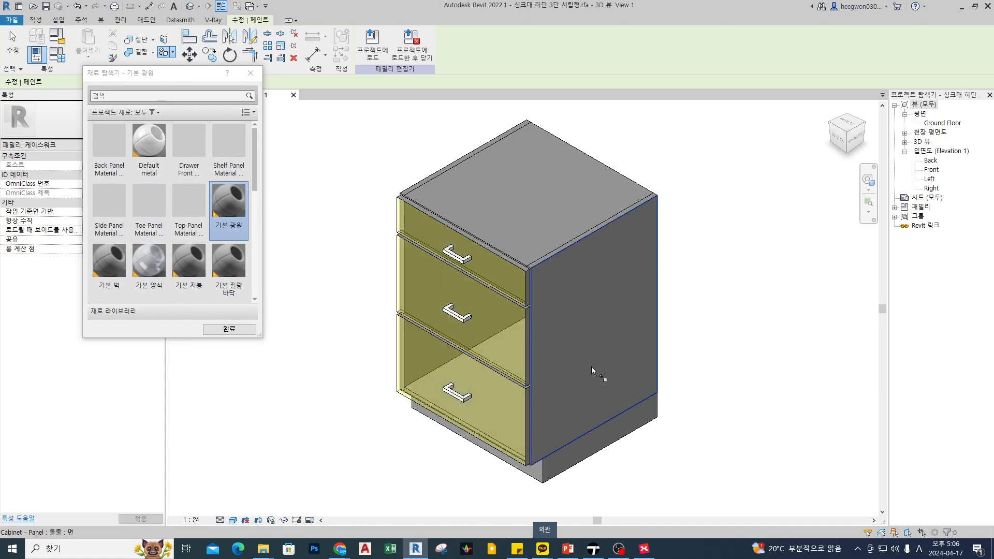
scroll(176, 217, "down", 3)
scroll(176, 217, "down", 2)
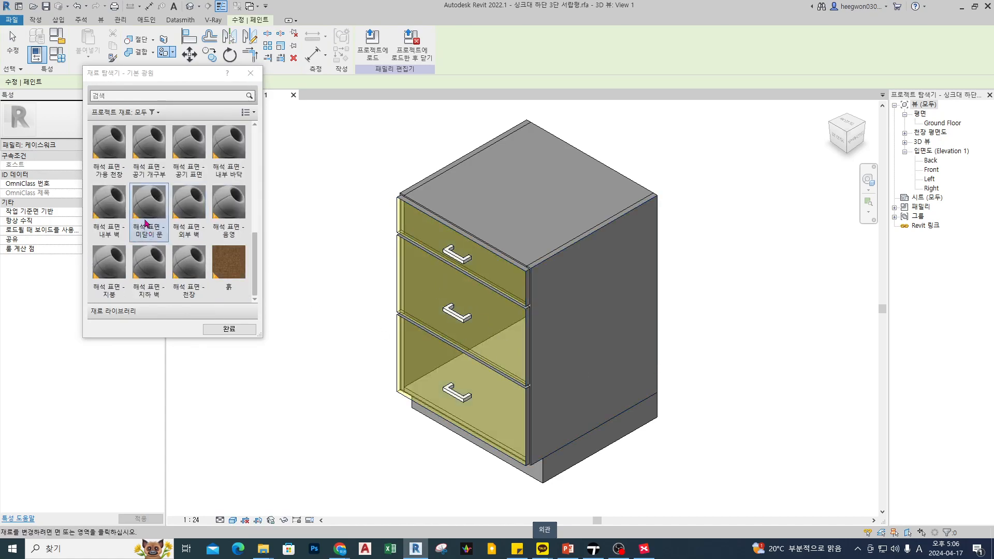
left_click(109, 150)
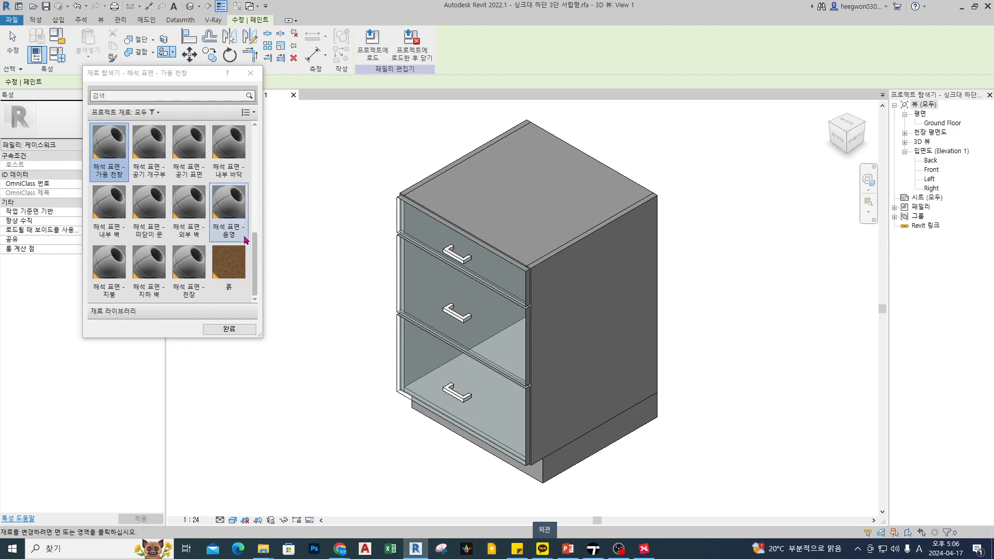
Paint the cabinet's side panel face with 해석 표면 - 외부 벽
left_click(189, 207)
left_click(611, 331)
middle_click_drag(705, 374, 473, 366, "shift")
left_click(228, 265)
left_click(596, 310)
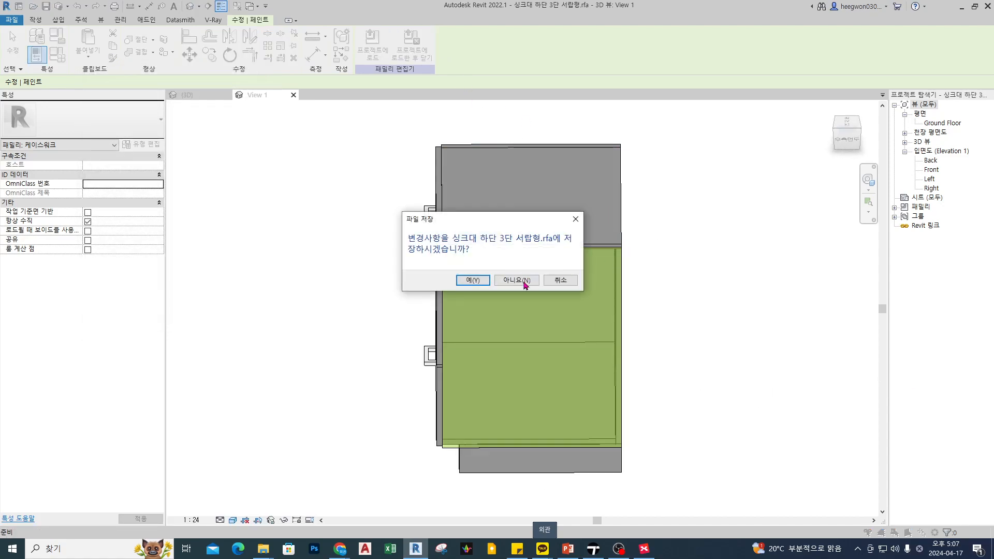
Load the painted family into the project without saving its file, overwriting the existing version only
left_click(523, 281)
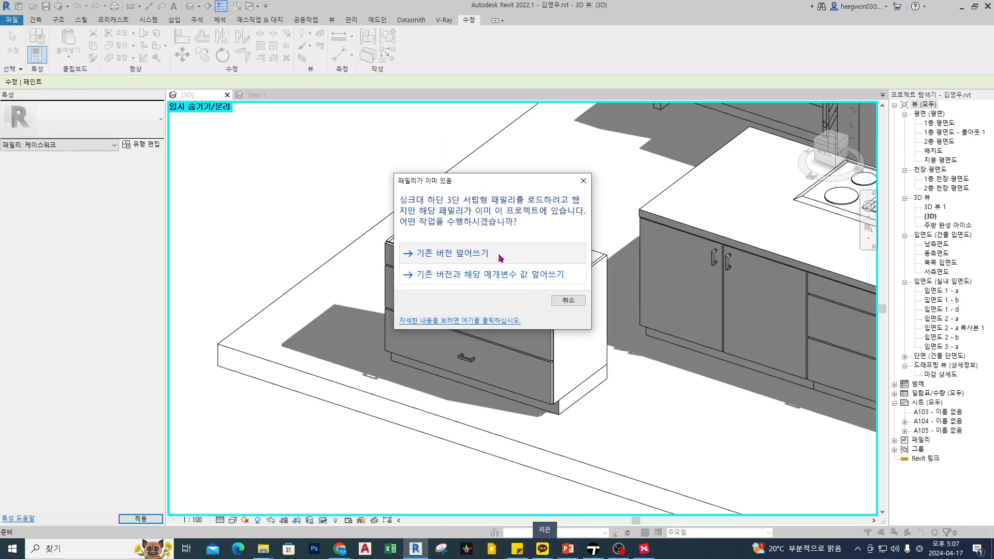
left_click(518, 253)
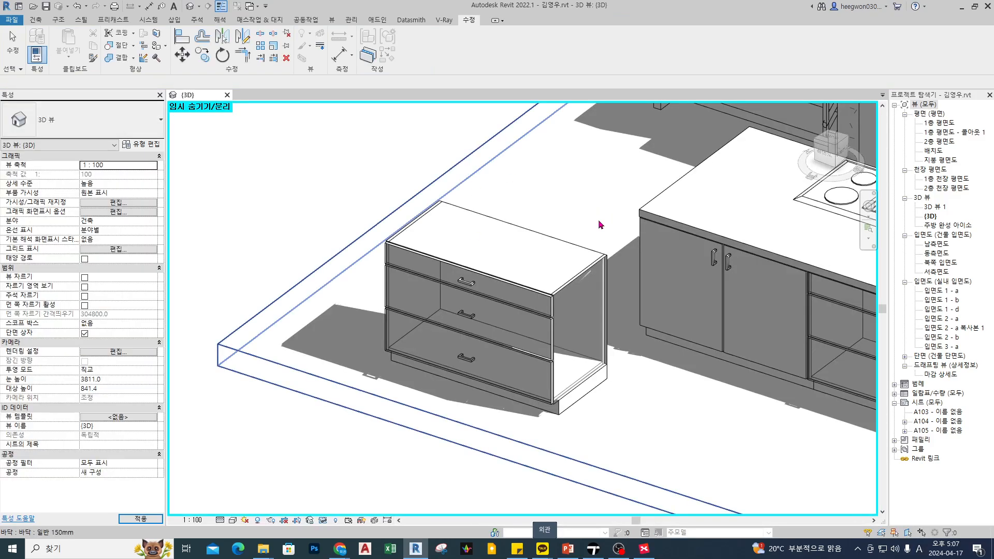
middle_click_drag(585, 312, 571, 331, "shift")
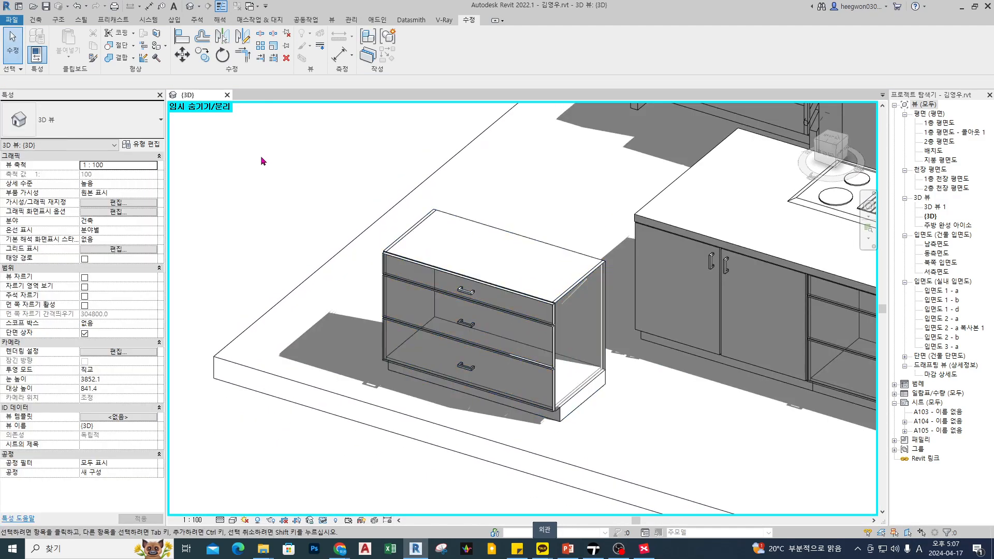
Examine the painted drawer fronts and side face of the freestanding cabinet up close in the 3D view
left_click(108, 20)
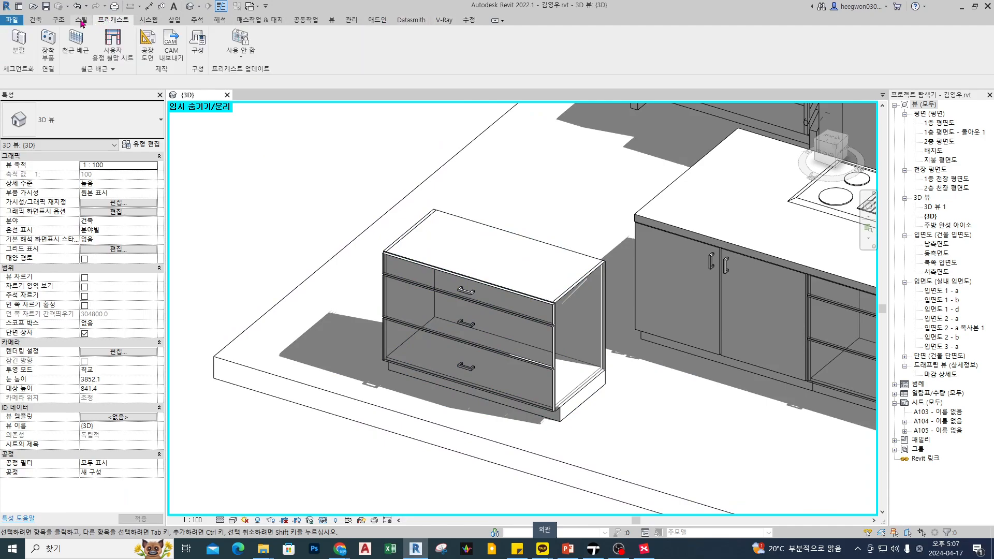
left_click(81, 21)
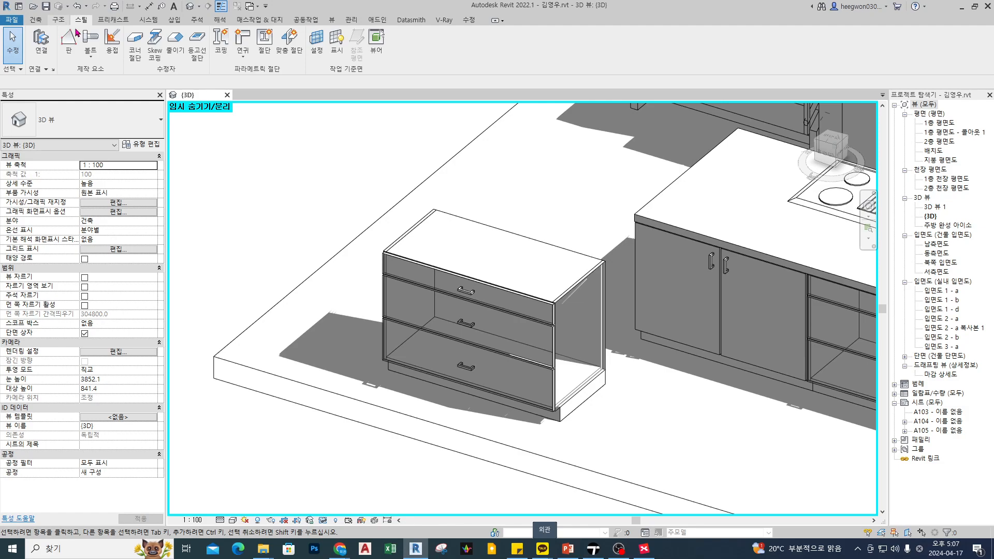
left_click(570, 332)
scroll(540, 326, "up", 4)
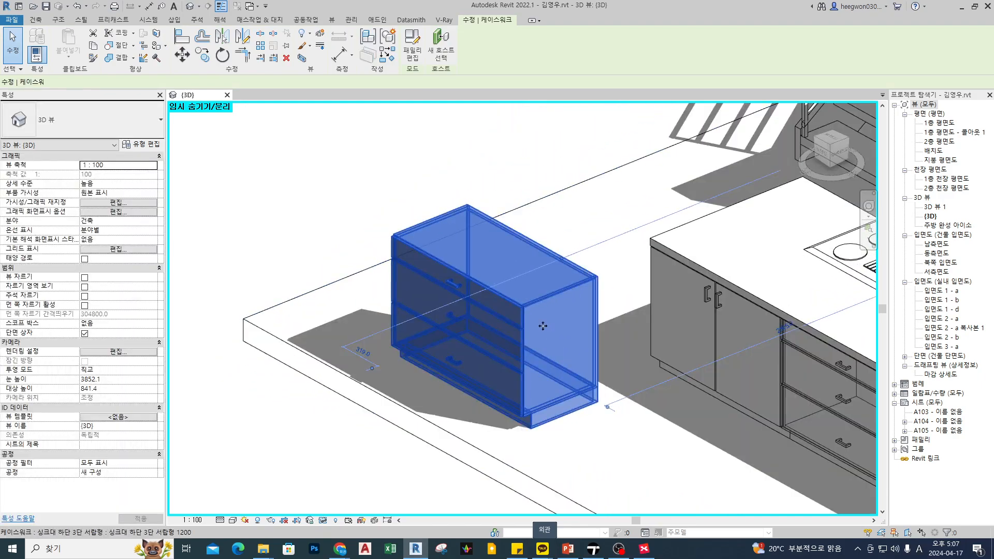
key("Escape")
mouse_move(609, 376)
left_mouse_down()
mouse_move(555, 407)
mouse_move(585, 385)
left_mouse_up()
key("Escape")
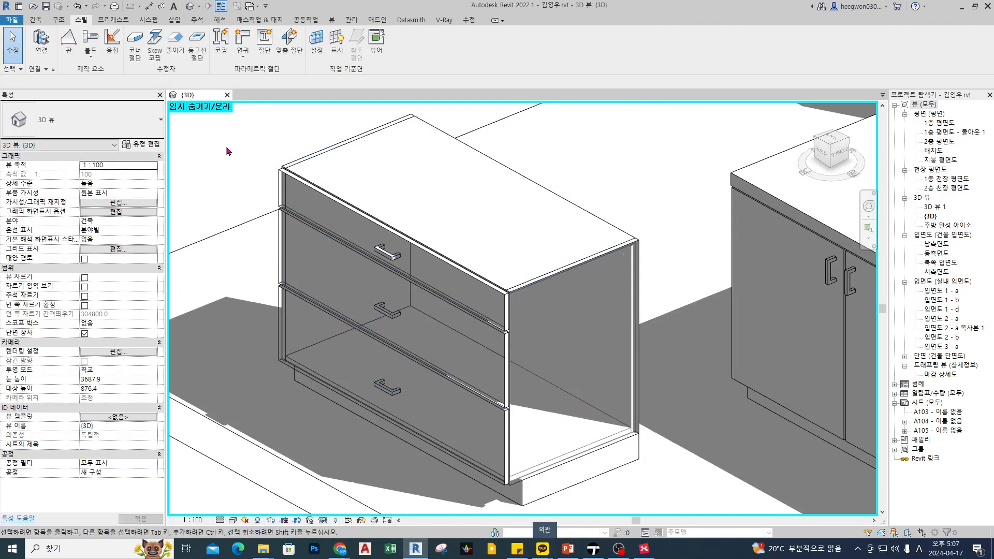
left_click(35, 20)
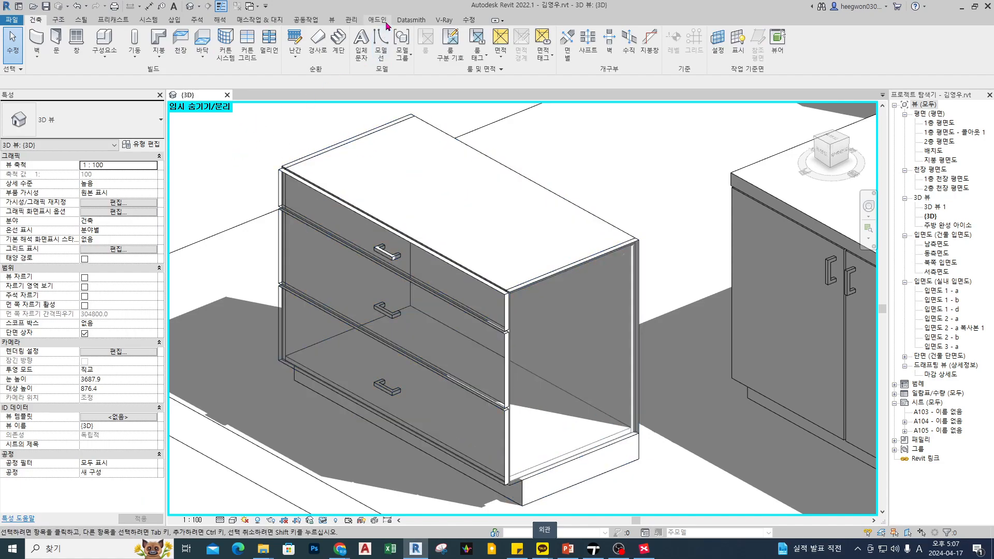
Export the 3D view to Datasmith, replacing the existing 테스트 주방.udatasmith file
left_click(411, 20)
left_click(113, 51)
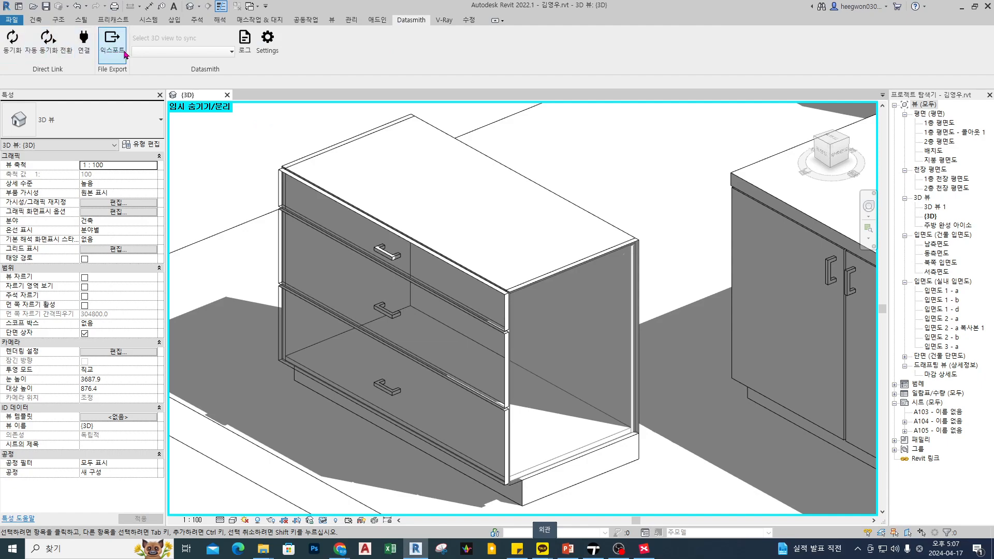
left_click(248, 83)
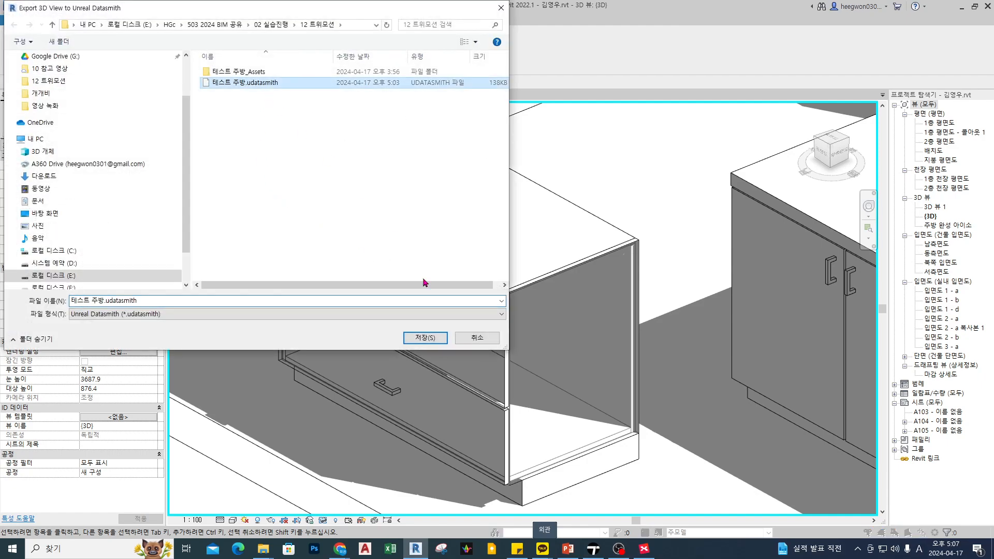
left_click(425, 338)
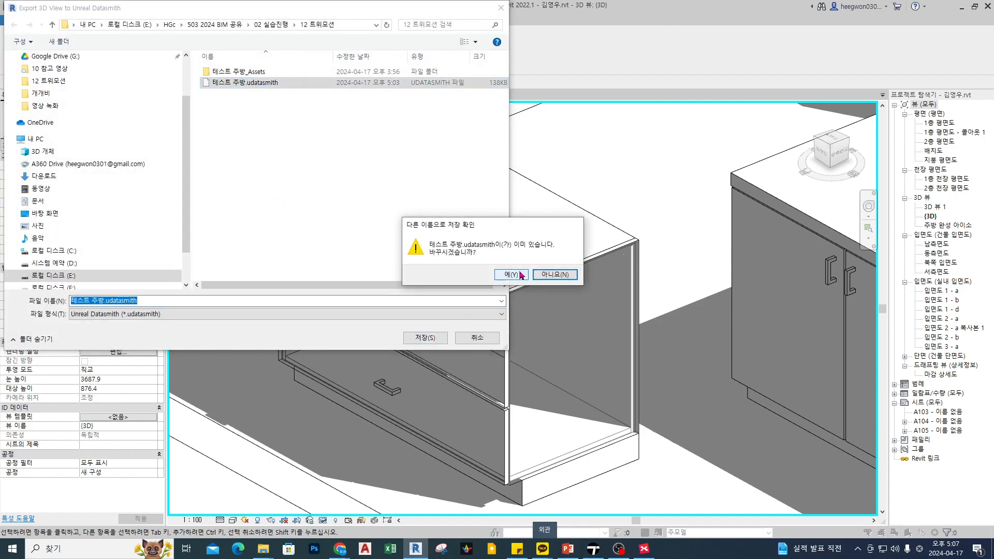
left_click(510, 274)
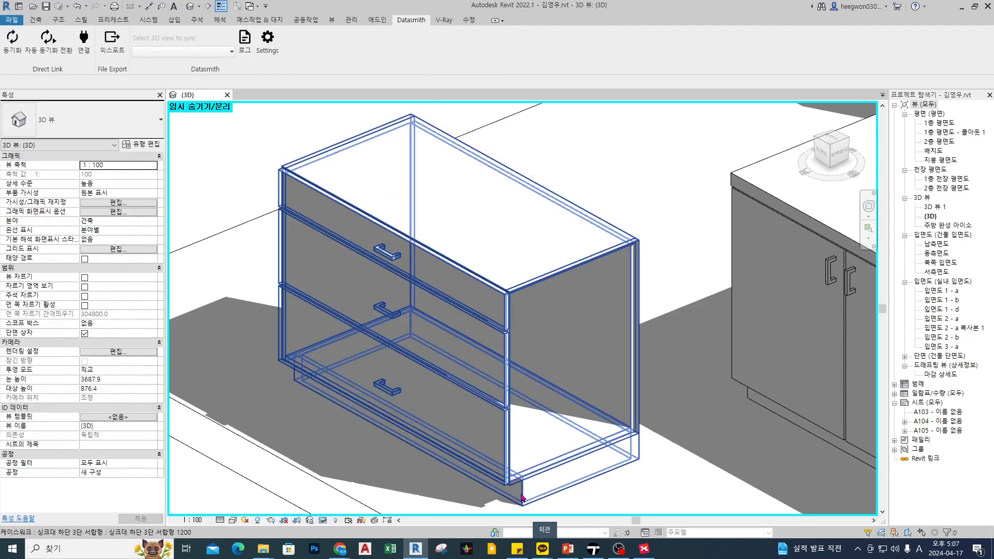
Switch to Twinmotion, refresh the 테스트 주방 import and bring the freestanding drawer cabinet into view
left_click(593, 549)
left_click(307, 400)
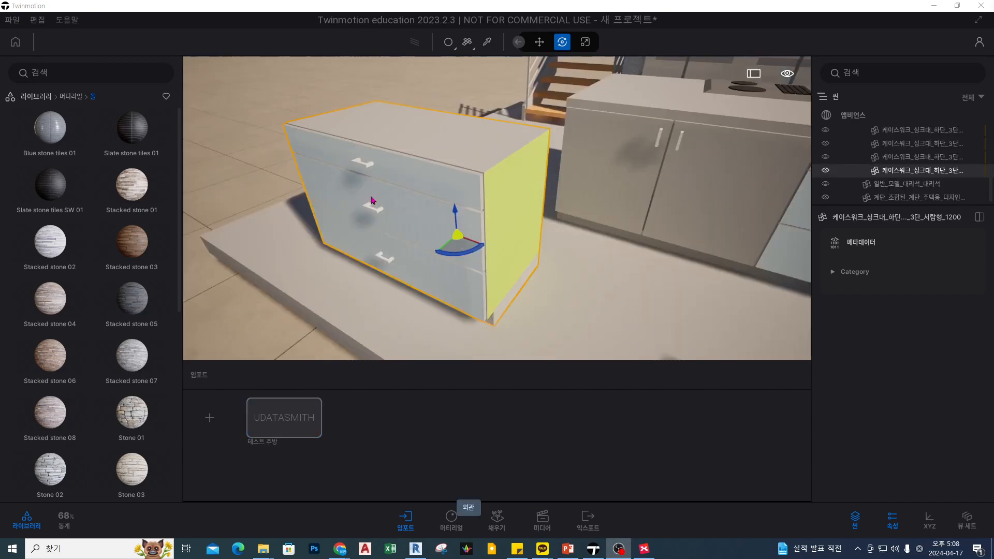
middle_click_drag(371, 200, 392, 201, "shift")
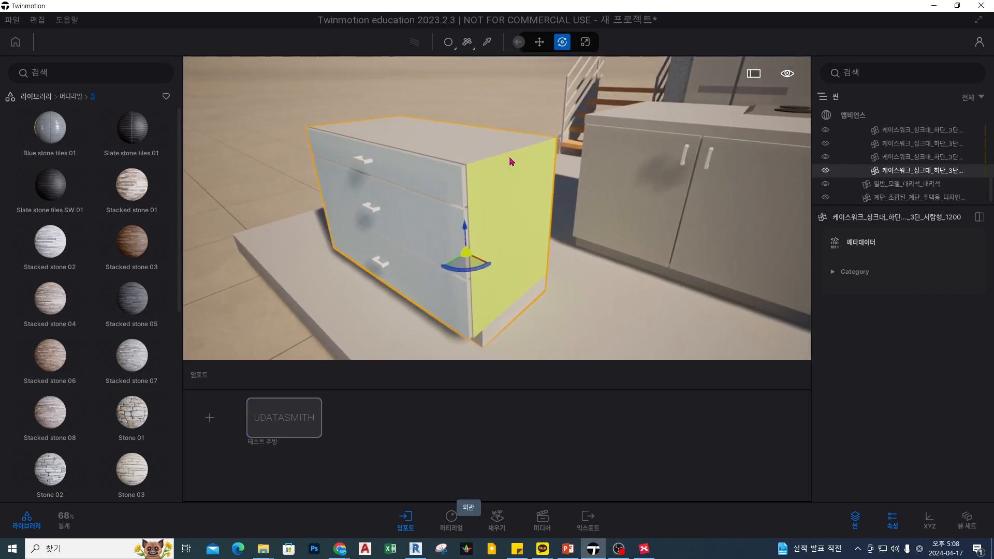
Apply a stone tile material to the cabinet's drawer fronts and Stacked stone 01 to its side panel
left_click_drag(49, 127, 409, 212)
left_click_drag(132, 185, 507, 243)
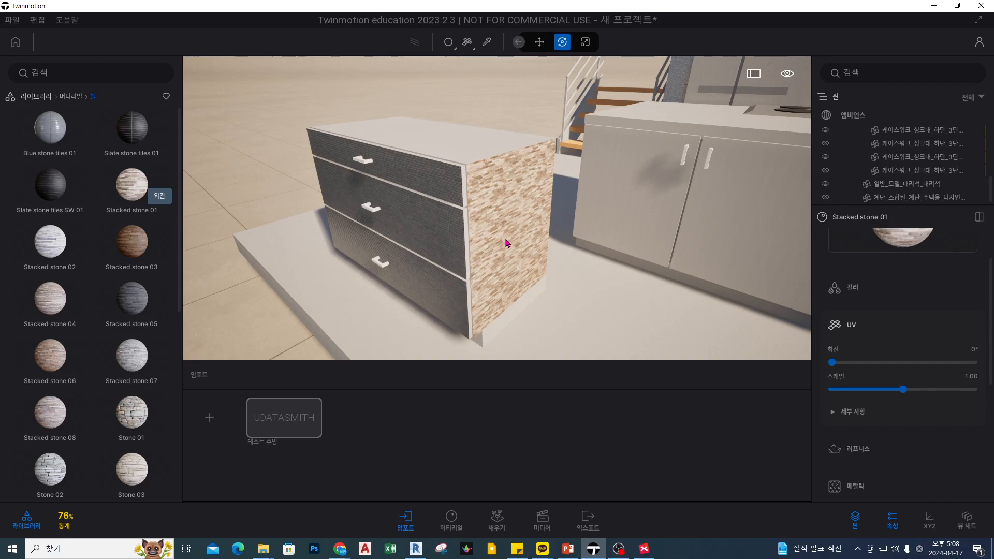
middle_click_drag(428, 217, 452, 228)
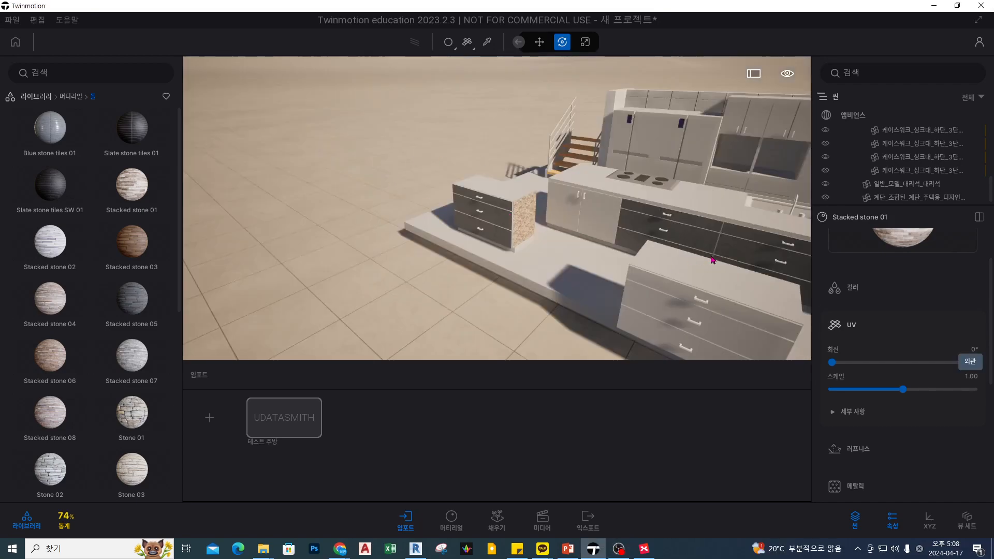
Switch back to Revit and point out the top and drawer front faces of the freestanding cabinet
left_click(415, 548)
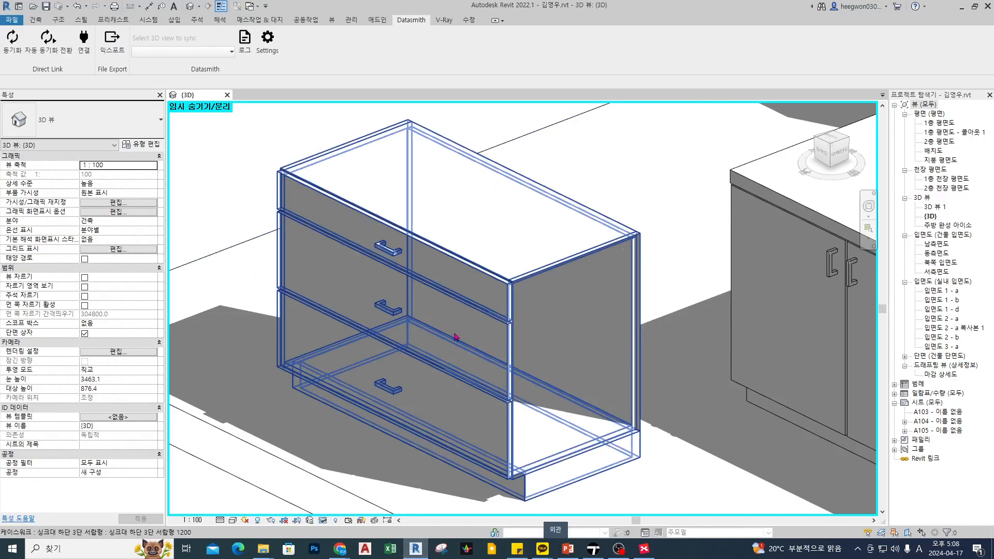
left_click(467, 336)
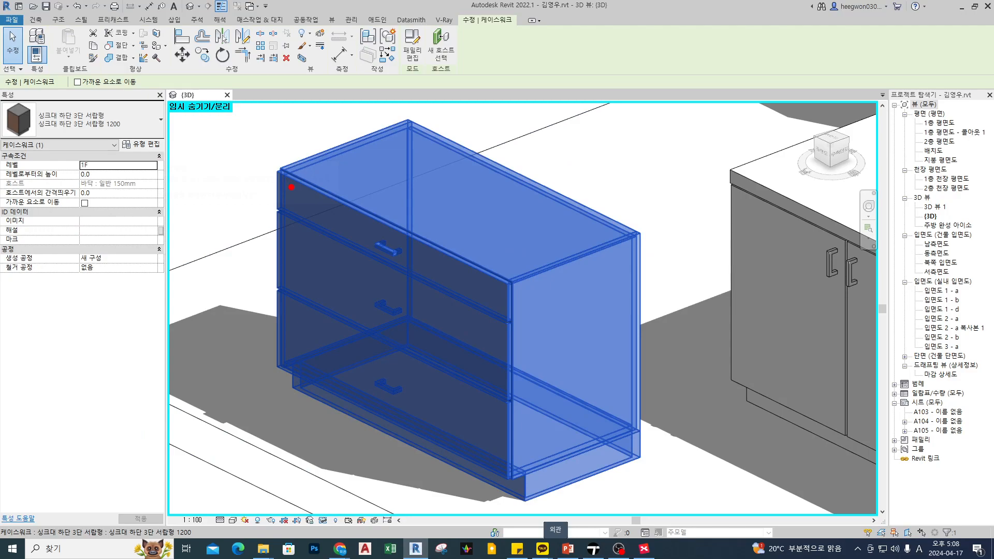
left_click_drag(352, 169, 381, 179)
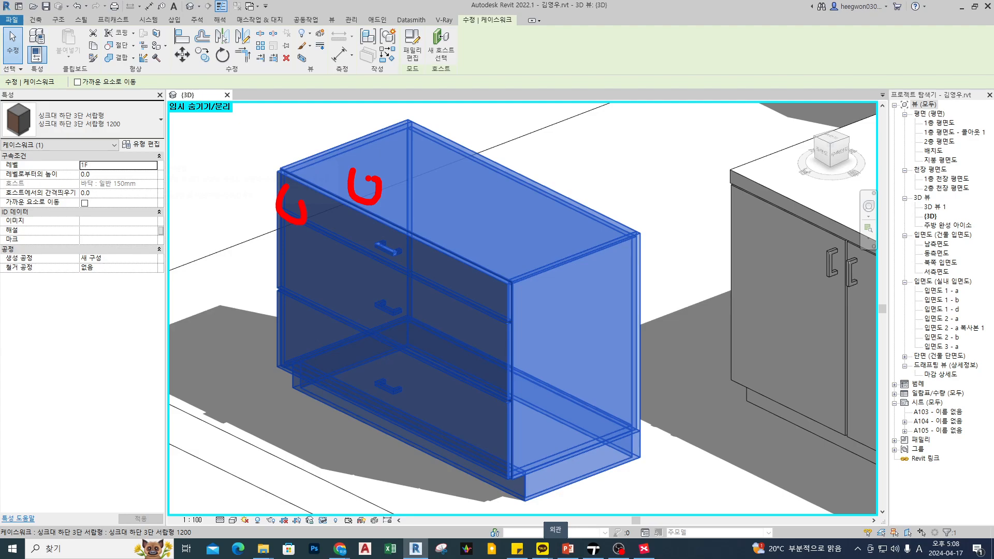
key("Escape")
scroll(569, 220, "down", 3)
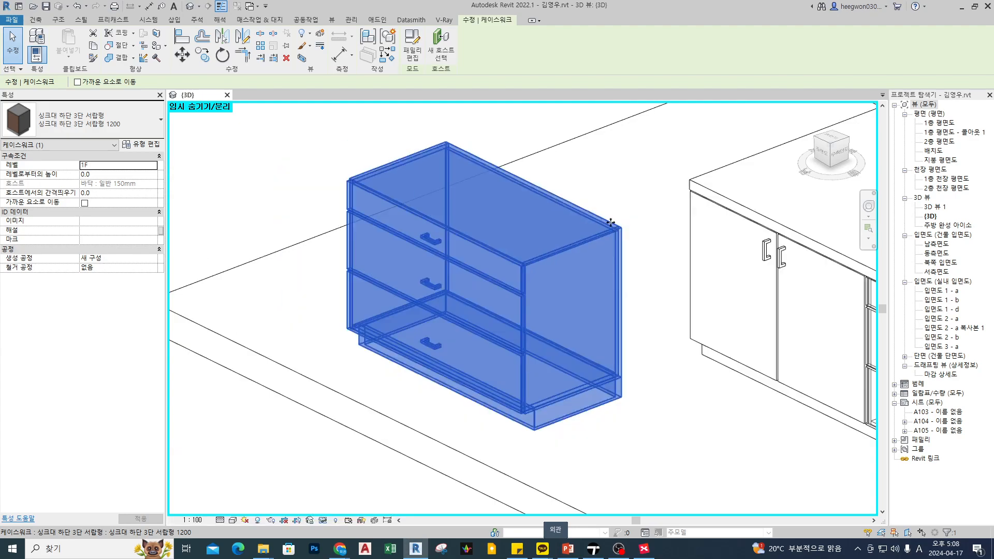
Select the island's 대리석 countertop and point out its top surface and front edge as separate faces
middle_click_drag(693, 237, 628, 237)
left_click(667, 216)
scroll(667, 216, "down", 2)
scroll(586, 200, "up", 5)
key("ctrl+2")
left_click_drag(526, 176, 564, 201)
left_click_drag(462, 171, 528, 198)
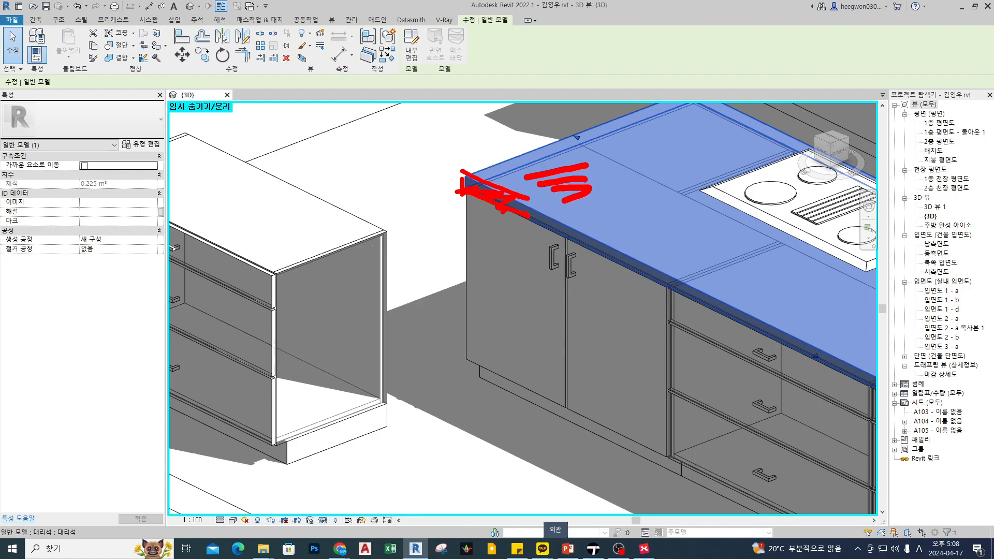
key("Escape")
key("Escape")
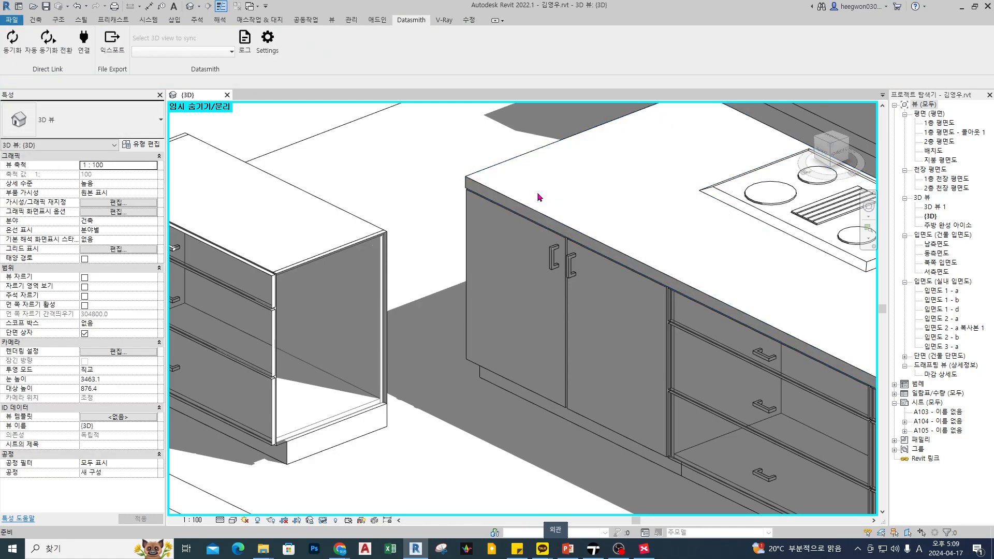
key("p")
key("t")
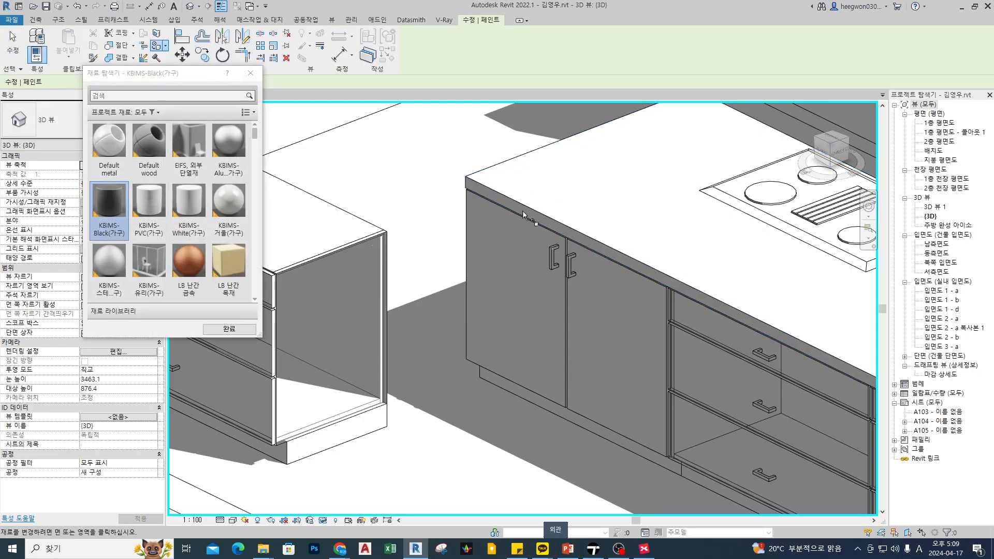
scroll(524, 213, "up", 2)
key("ctrl+2")
left_click_drag(593, 148, 560, 172)
left_click_drag(576, 145, 630, 181)
key("Escape")
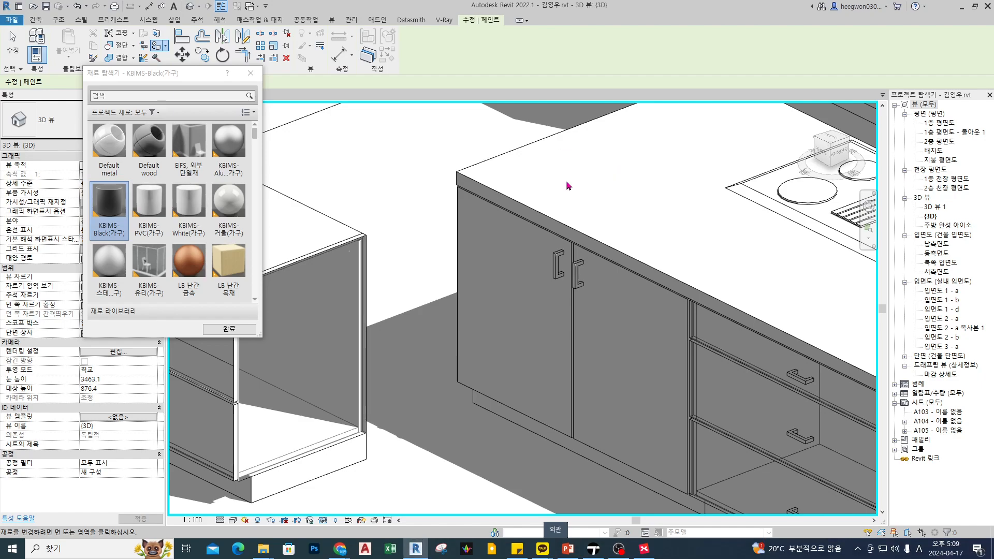
key("Escape")
Edit the 대리석 countertop in place and paint its front edge face with KBIMS-Black(가구)
left_click(554, 181)
left_click(412, 55)
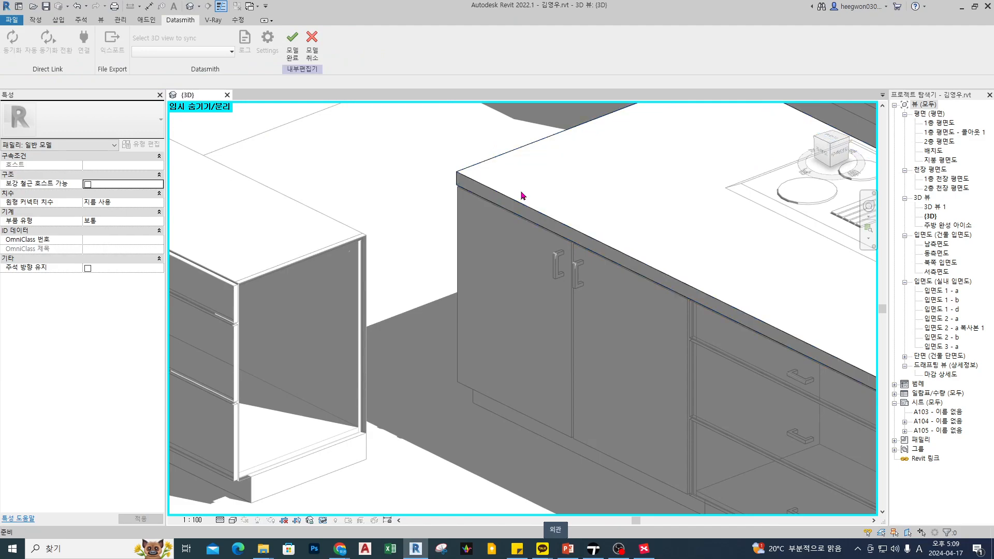
key("p")
key("t")
left_click(151, 203)
left_click(115, 206)
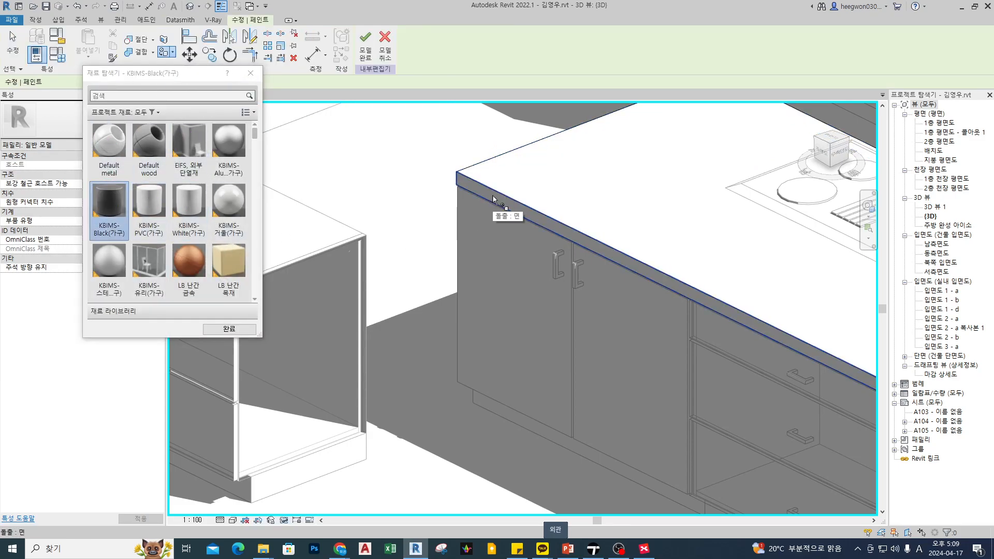
Paint the countertop's top surface with KBIMS-PVC(가구) and finish the in-place model
left_click(162, 212)
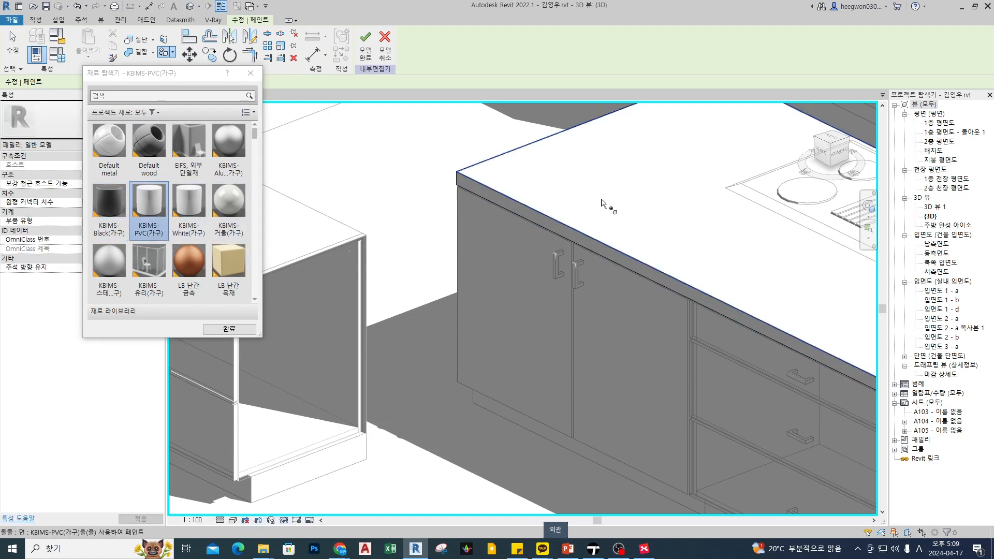
left_click(366, 41)
key("Escape")
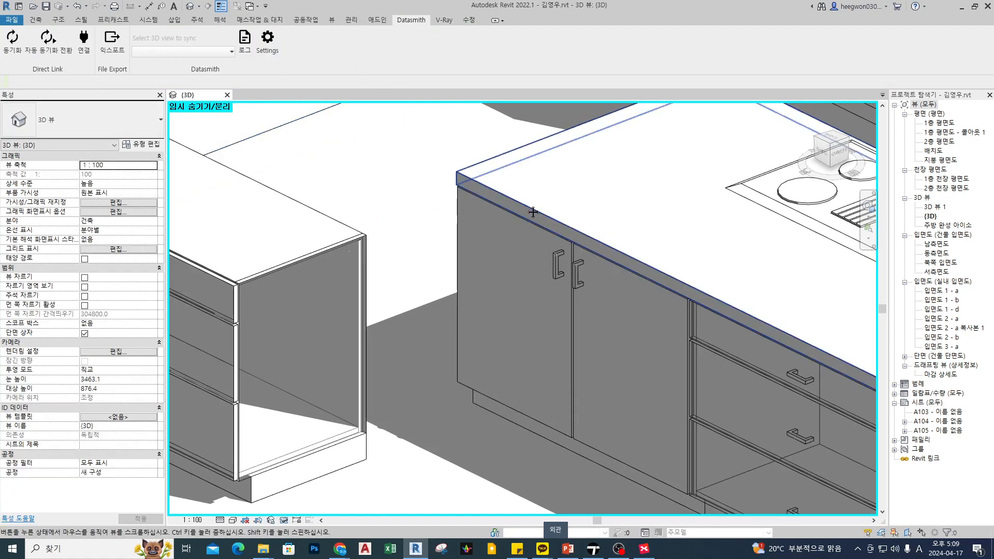
Set the 3D view to shaded display and point out the countertop's front edge and top surface
key("s")
key("d")
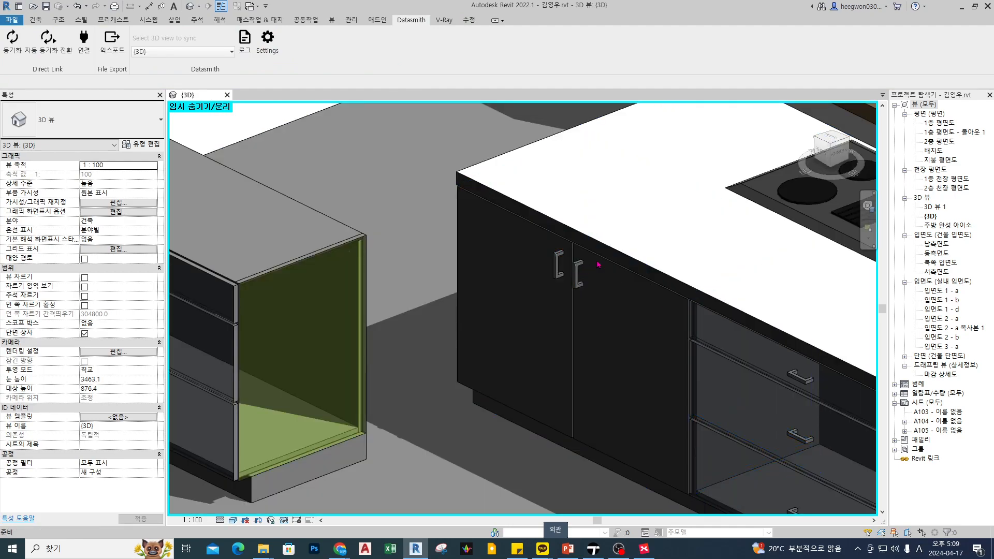
scroll(606, 256, "up", 2)
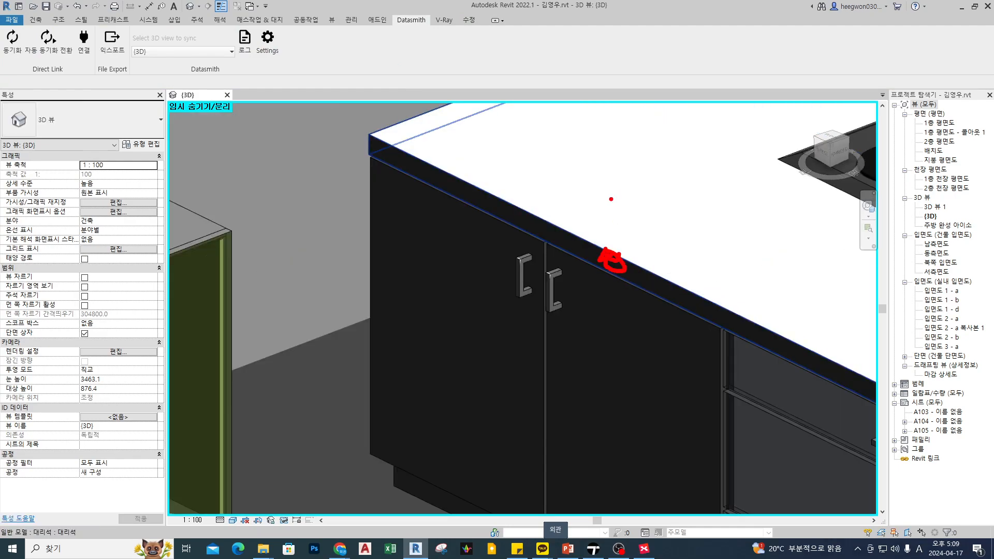
left_click_drag(644, 193, 635, 196)
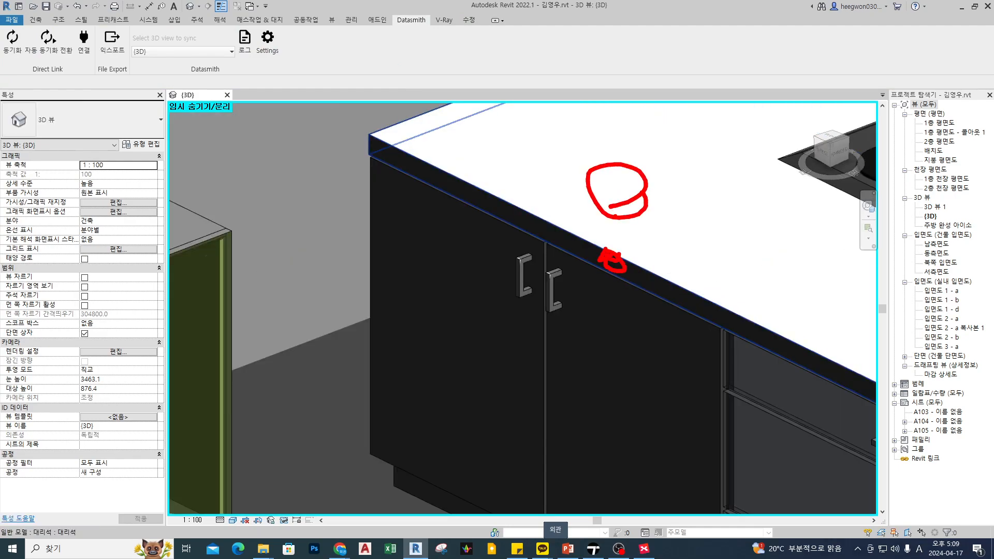
Export the 3D view to Datasmith, overwriting 테스트 주방.udatasmith
left_click(112, 41)
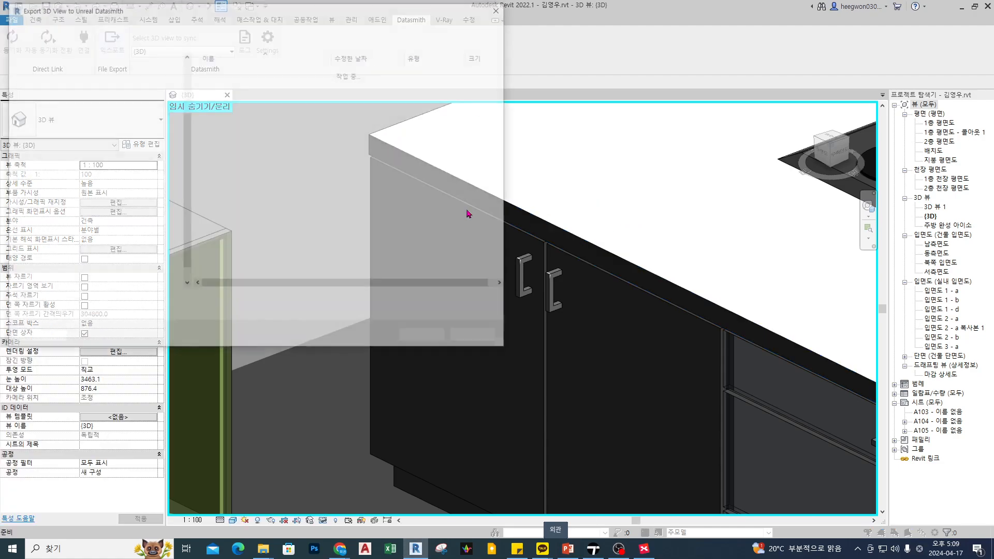
left_click(269, 82)
left_click(425, 338)
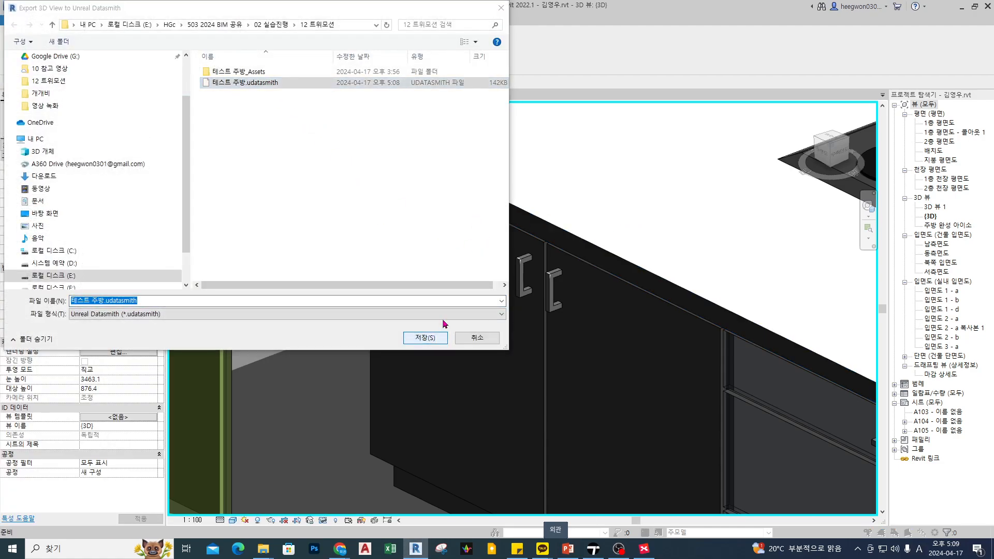
left_click(511, 275)
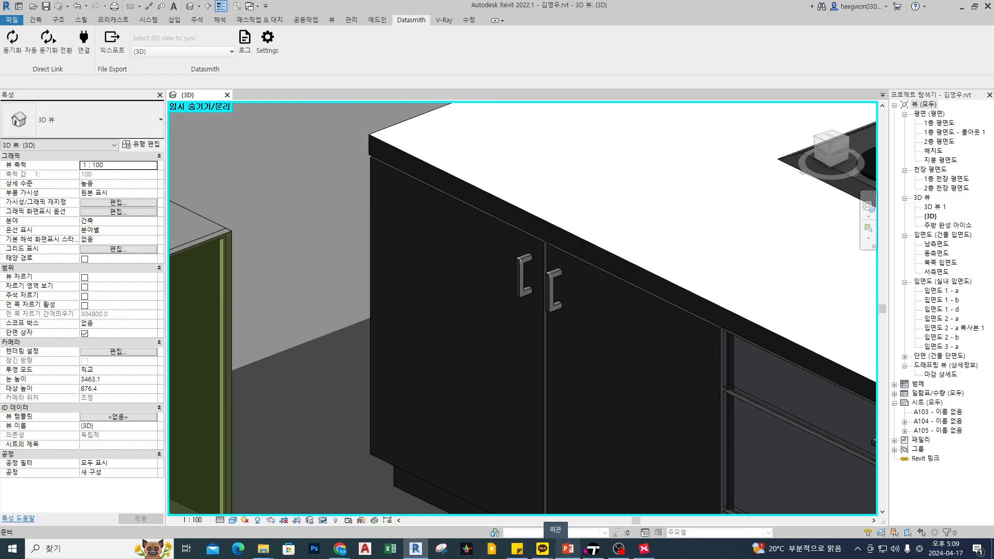
Switch to Twinmotion, refresh the 테스트 주방 import and select the island countertop
left_click(593, 549)
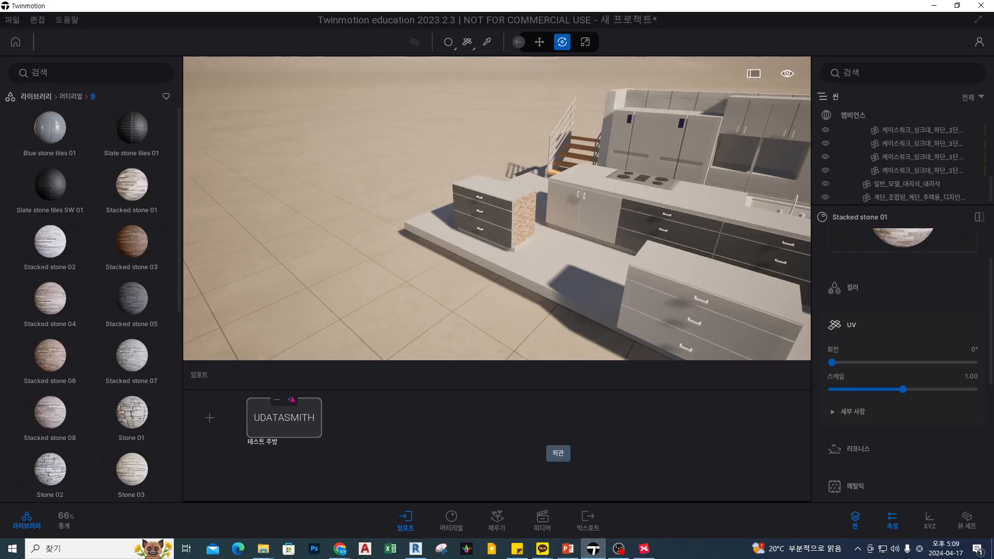
left_click(292, 400)
scroll(663, 186, "up", 5)
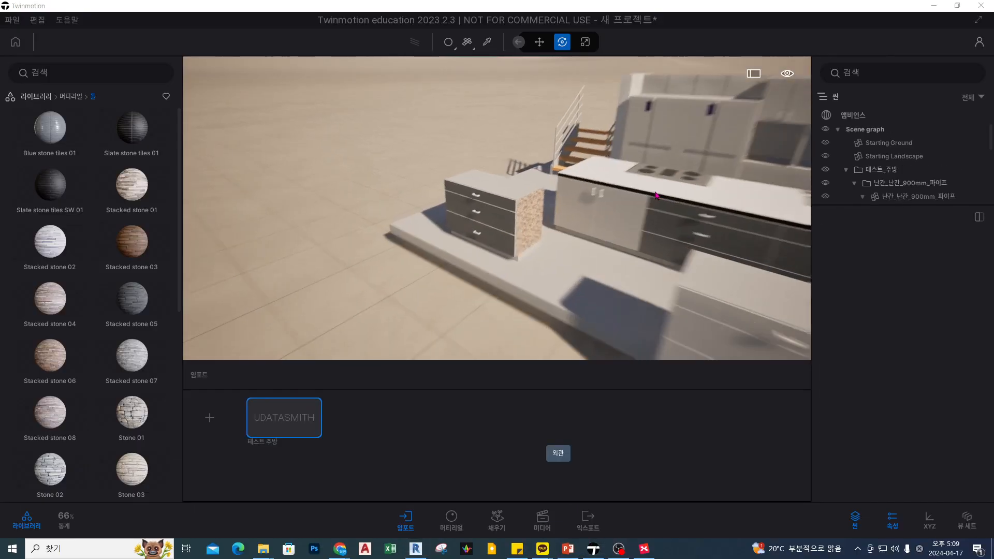
left_click(710, 172)
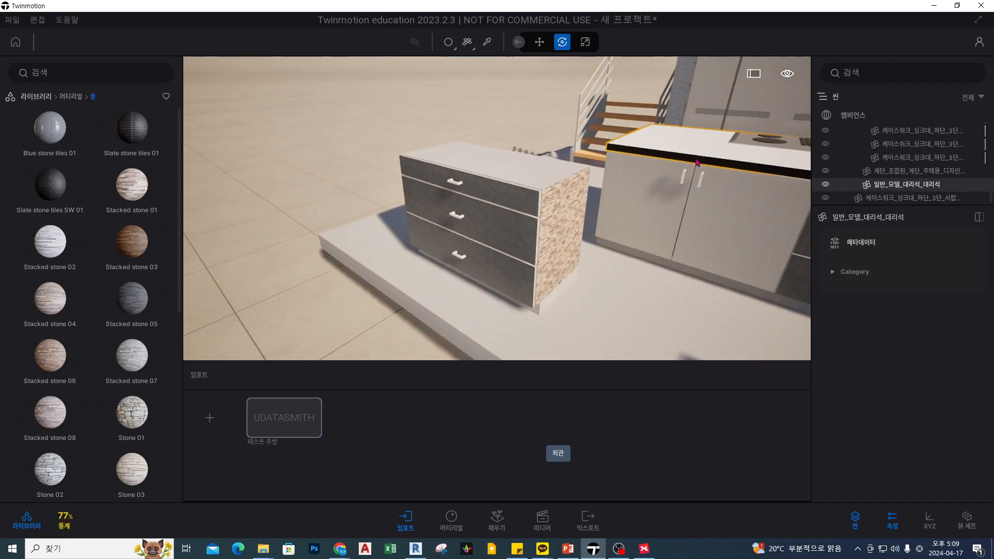
Apply the Stacked stone 01 material to the countertop's front edge
left_click_drag(132, 184, 624, 152)
left_click(624, 153)
key("f")
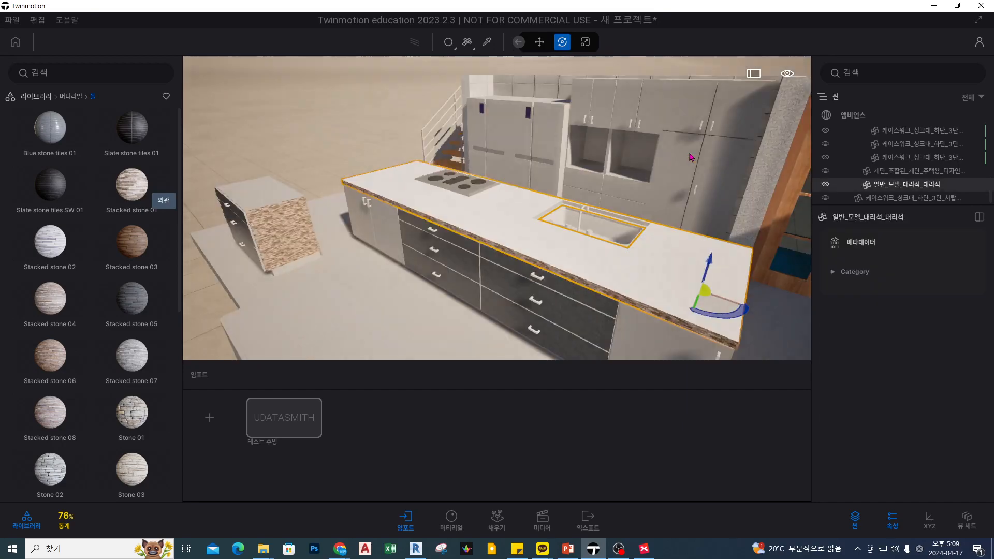
Apply the Stacked stone 05 material to the countertop's top surface
scroll(433, 250, "up", 3)
scroll(422, 274, "up", 5)
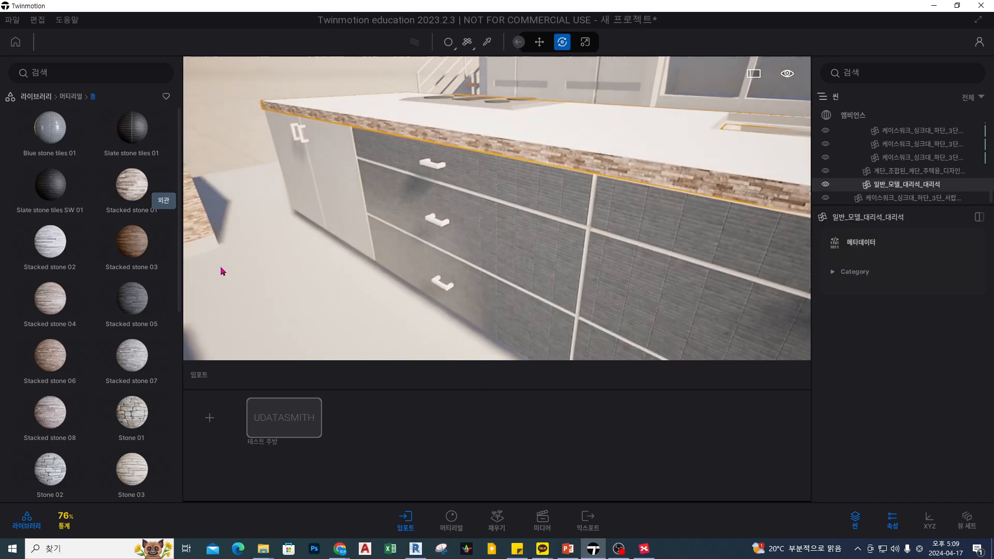
mouse_move(145, 299)
left_click_drag(145, 299, 550, 147)
middle_click_drag(551, 146, 459, 245)
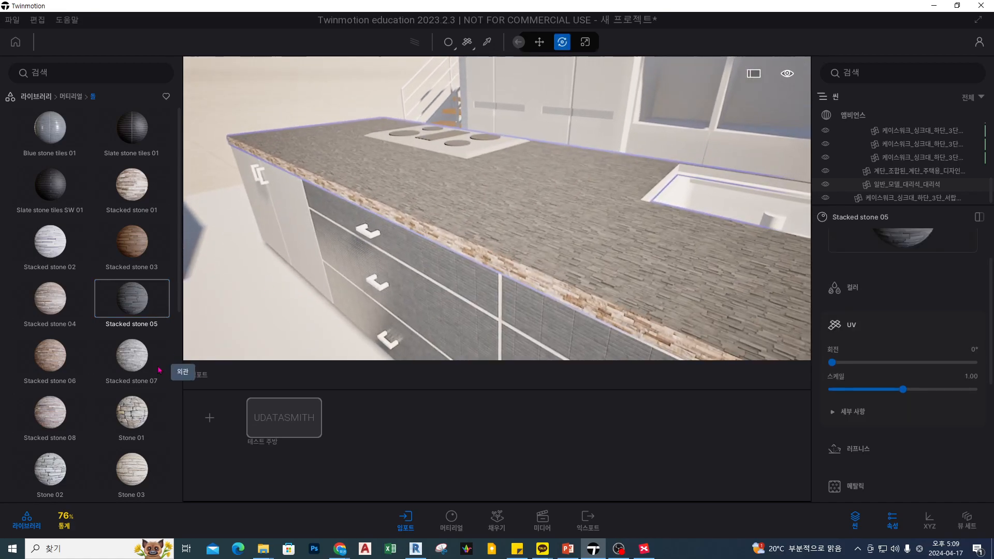
Open the 콘크리트 material category and apply its first material to the countertop's top surface
mouse_move(57, 251)
left_click(71, 97)
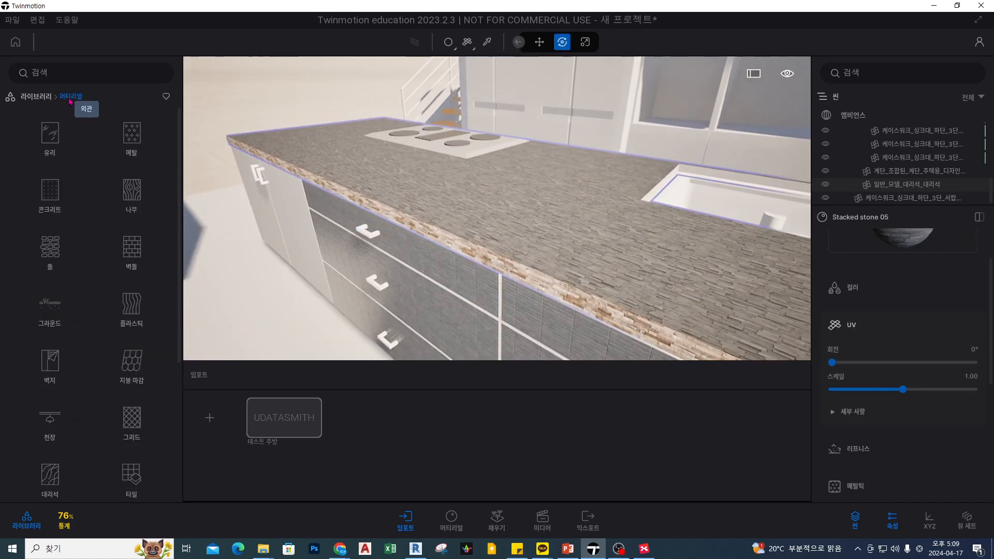
left_click(47, 189)
left_click_drag(66, 144, 459, 185)
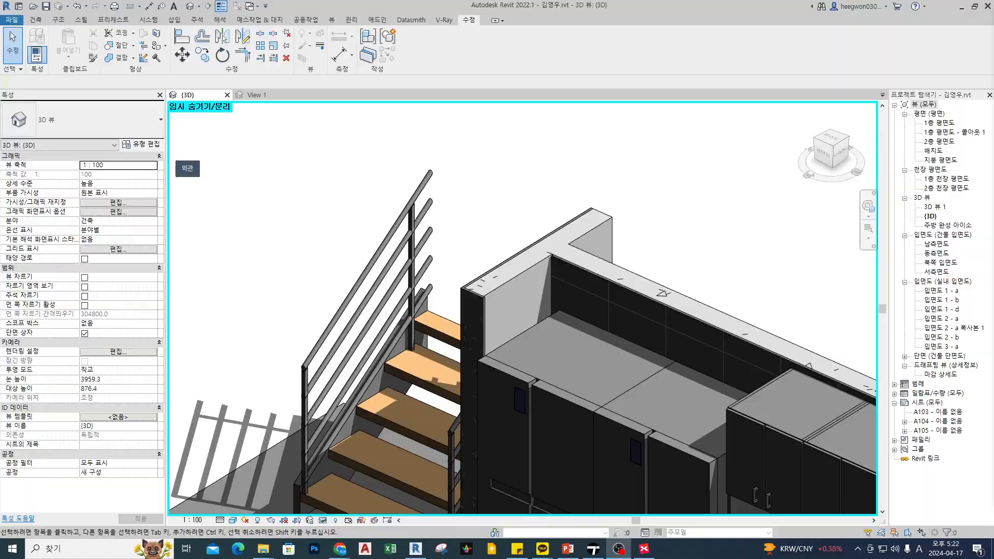
In Revit, point out the face portions of the stair-side 철근콘크리트 150 wall on both sides of the wall meeting it
scroll(695, 329, "up", 3)
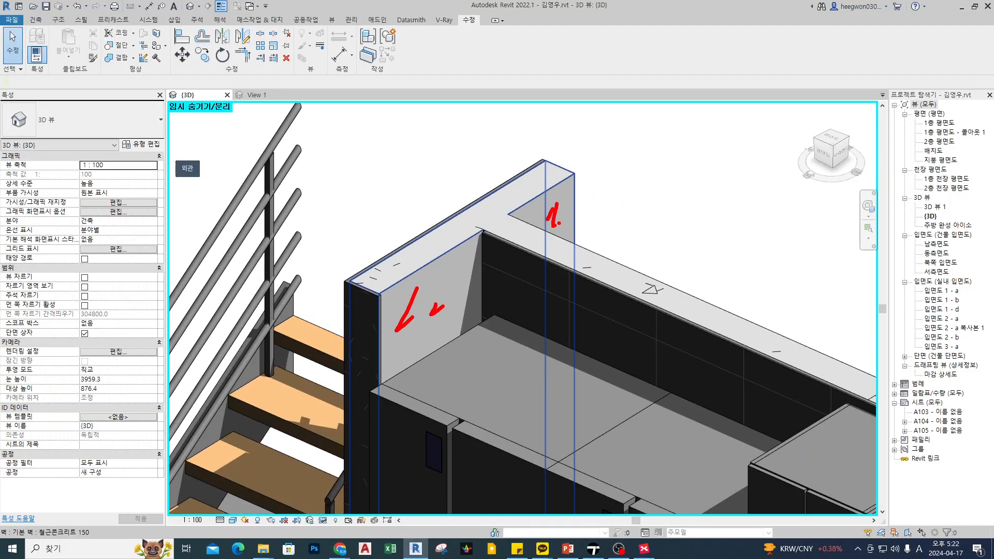
key("Escape")
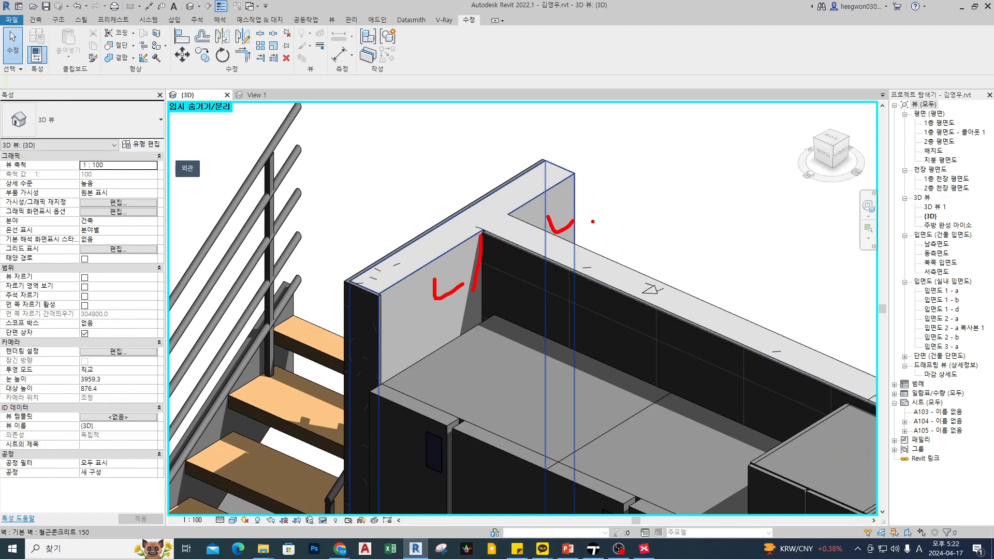
key("Escape")
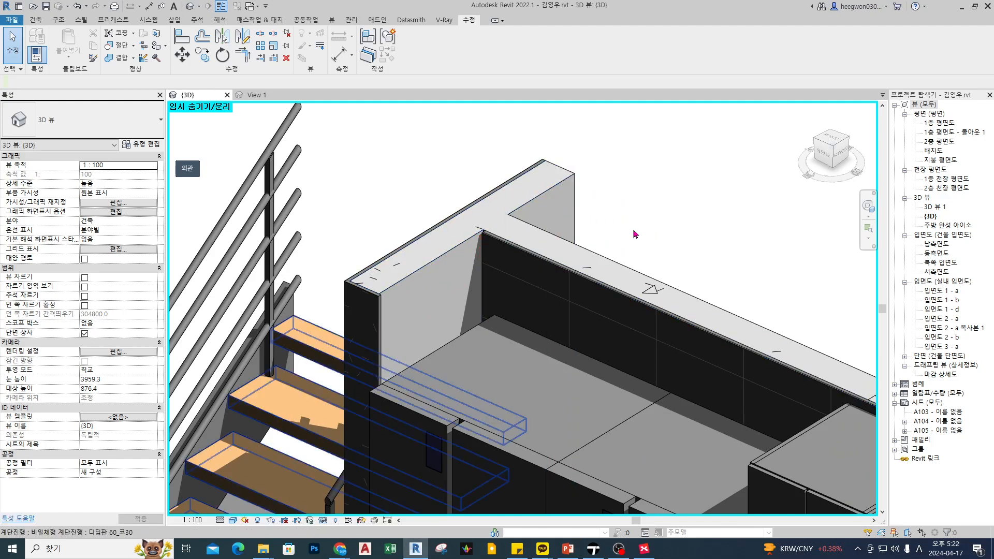
left_click(472, 246)
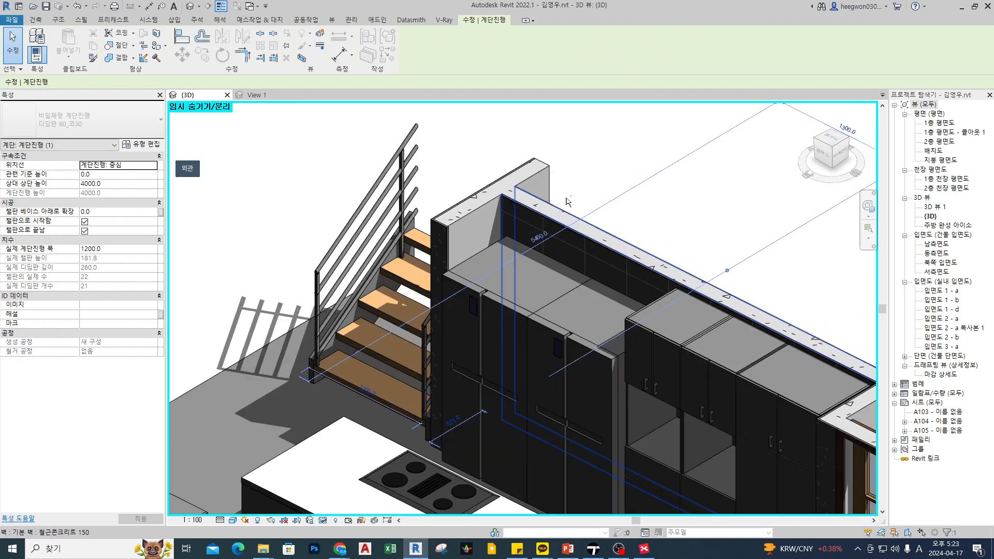
key("Escape")
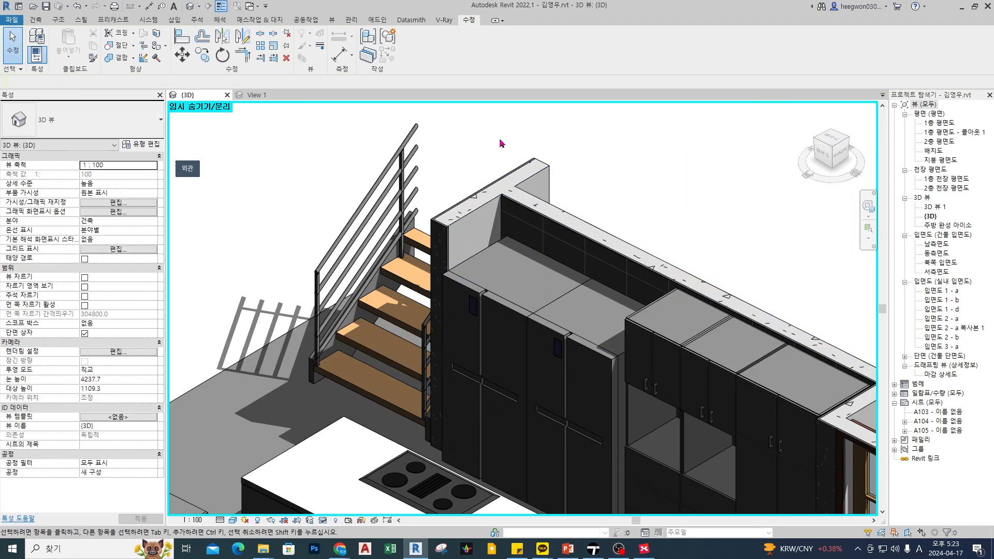
scroll(501, 226, "up", 3)
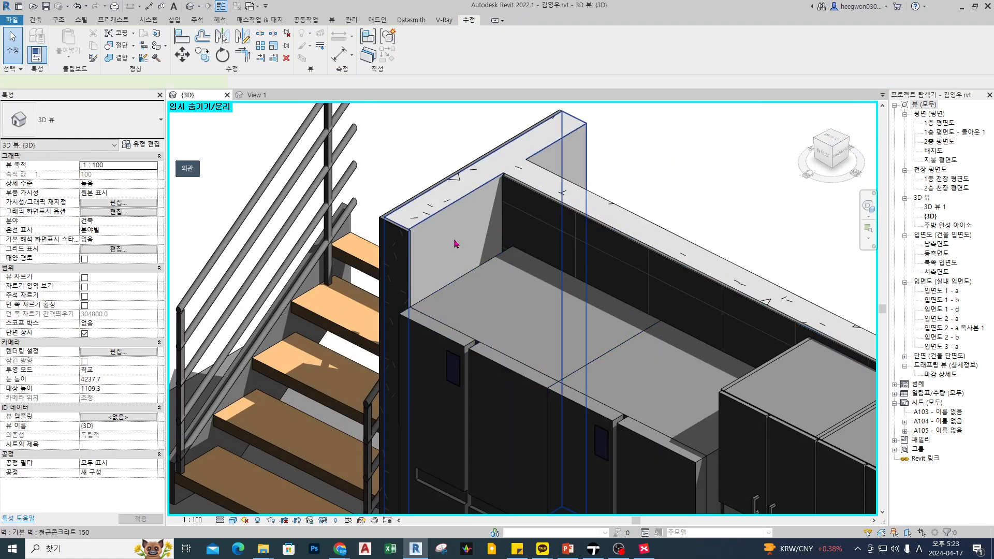
Temporarily isolate the stair-side 철근콘크리트 150 wall on its own and restore the hidden elements
left_click(456, 244)
key("h")
key("i")
key("Escape")
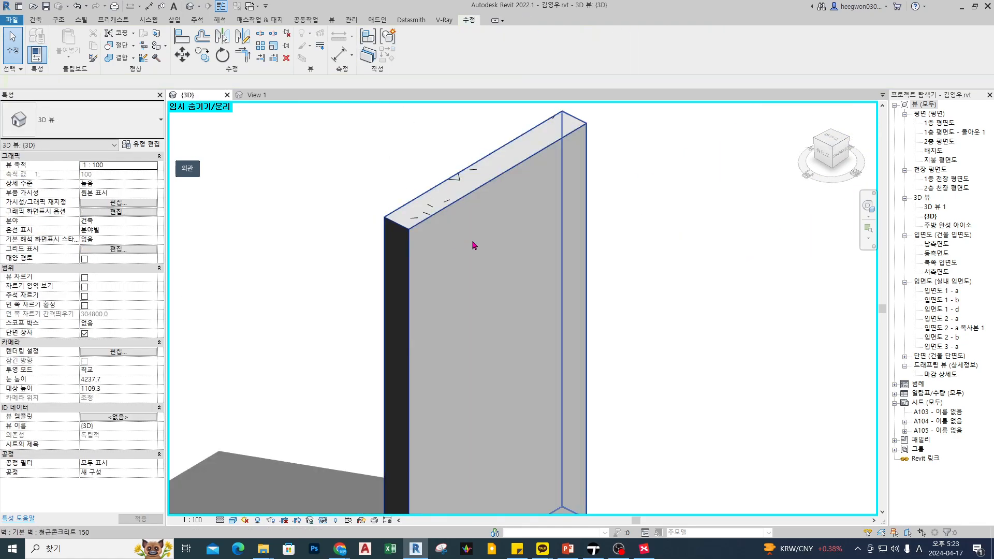
key("h")
key("r")
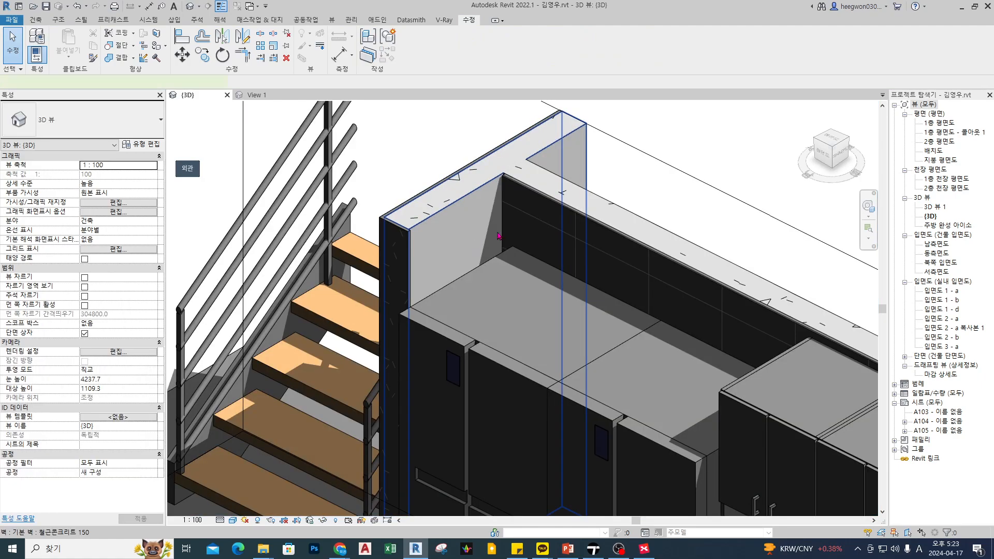
Temporarily isolate the stair-side wall together with the 철근콘크리트 150 wall that meets it behind the cabinets
left_click(489, 239)
key("h")
key("i")
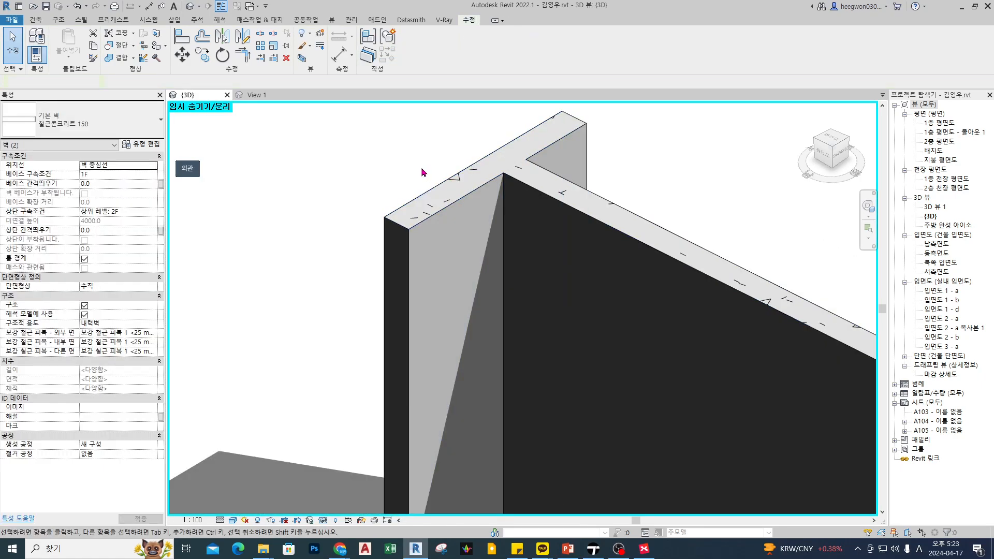
middle_click_drag(559, 326, 546, 340, "shift")
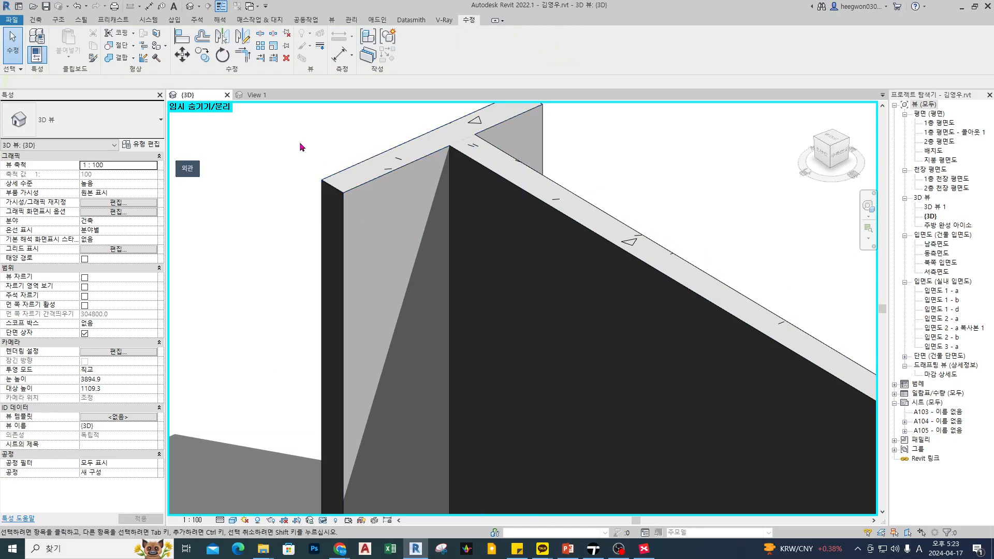
Paint the stair-side wall's face toward the kitchen with LB 난간 금속 and close the material browser
key("p")
key("a")
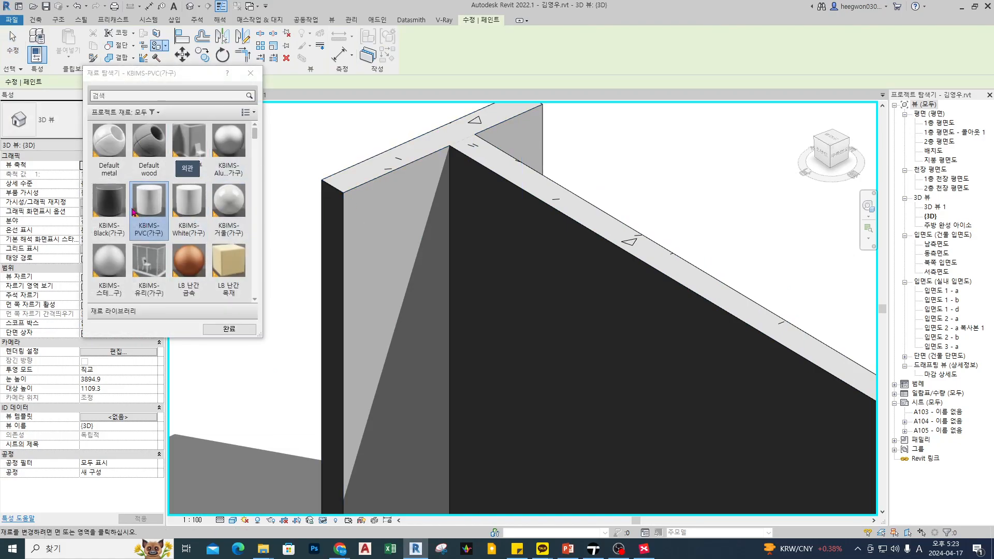
left_click(188, 266)
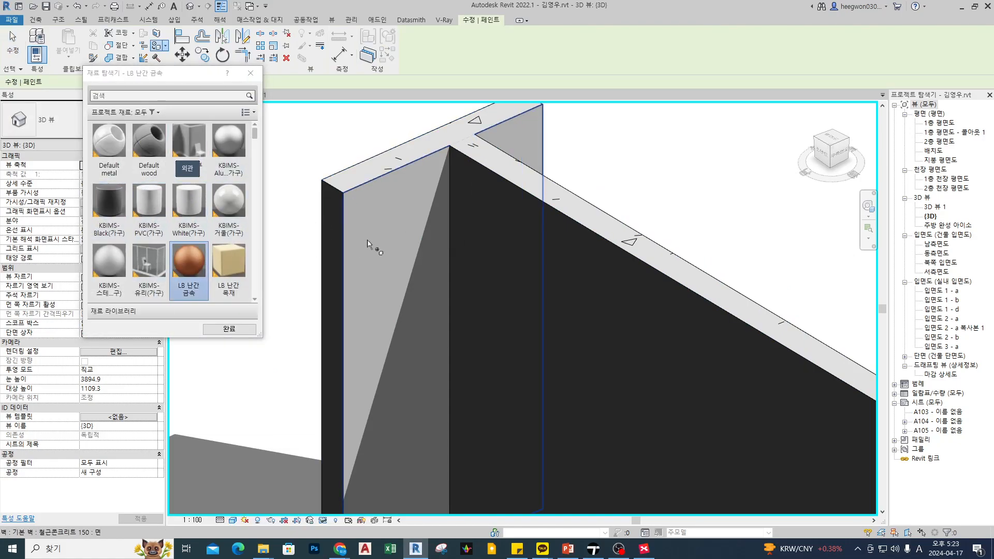
left_click(434, 190)
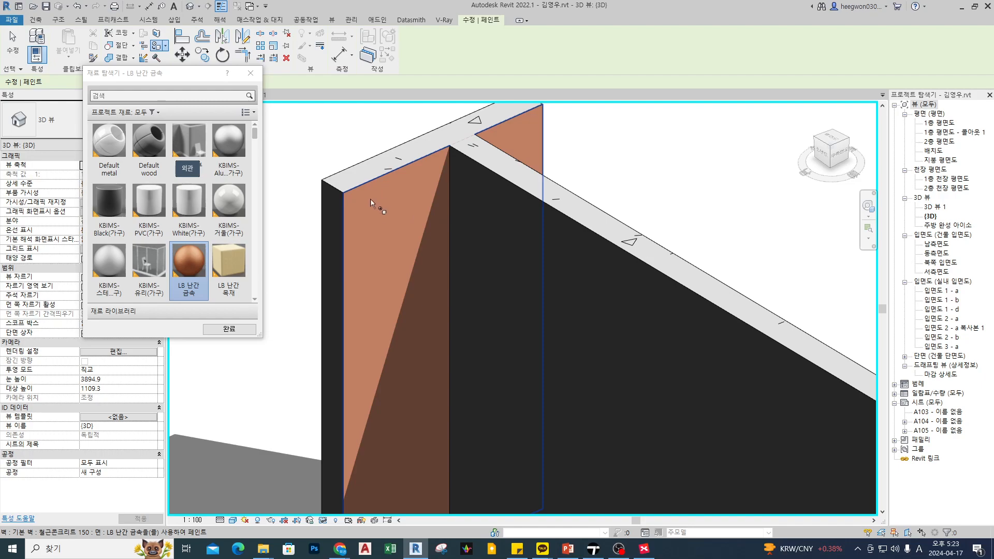
mouse_move(374, 205)
left_mouse_down()
mouse_move(384, 248)
mouse_move(412, 219)
left_mouse_up()
key("Escape")
left_click(251, 73)
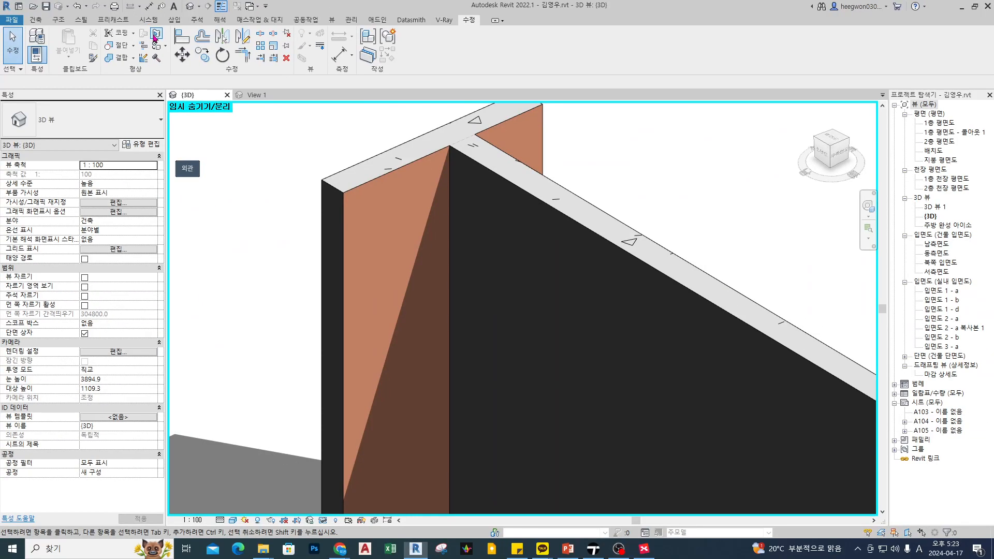
Sketch a Split Face rectangle about 635 mm wide and 2138 mm tall on the stair-side wall's portion beside the wall meeting it
left_click(155, 34)
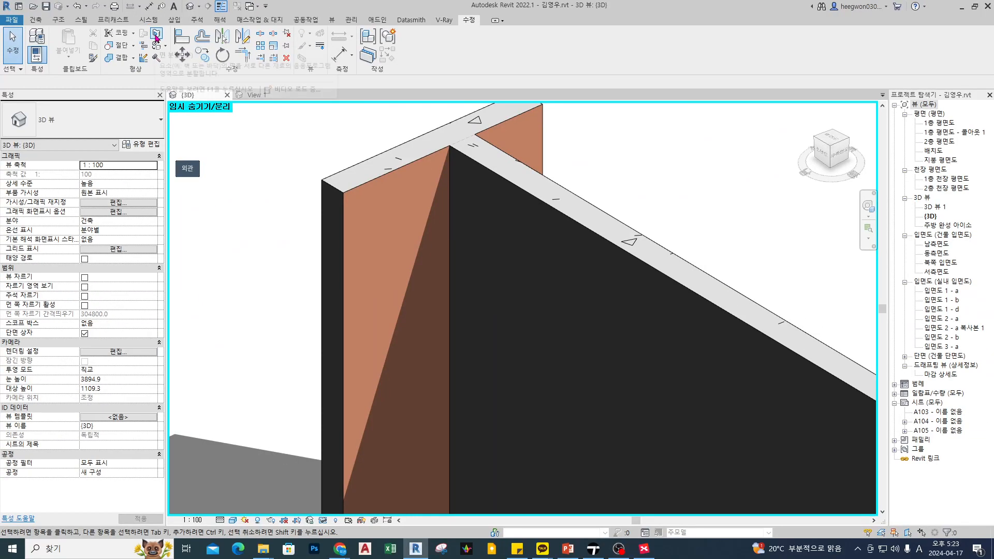
left_click(409, 258)
scroll(425, 237, "down", 2)
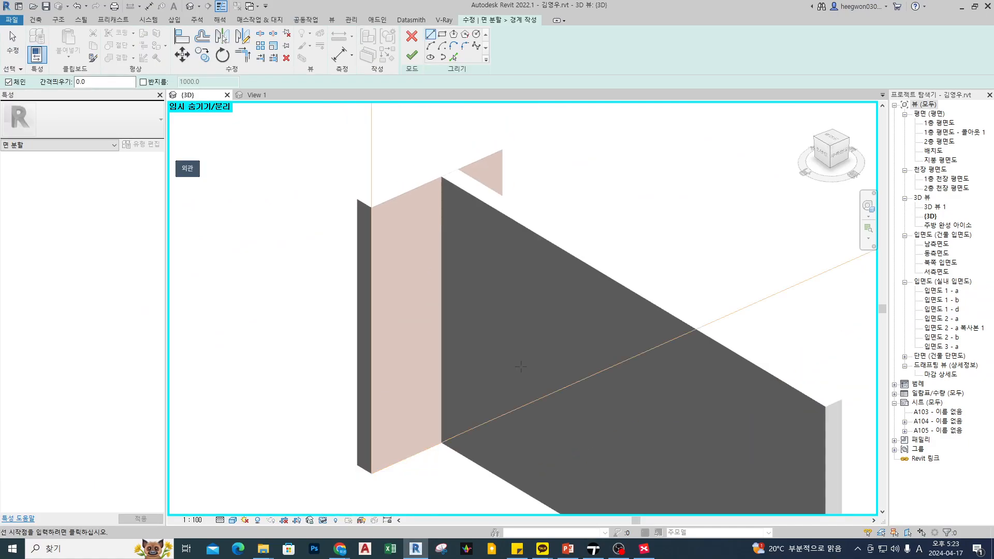
middle_click_drag(523, 364, 470, 379, "shift")
left_click(442, 36)
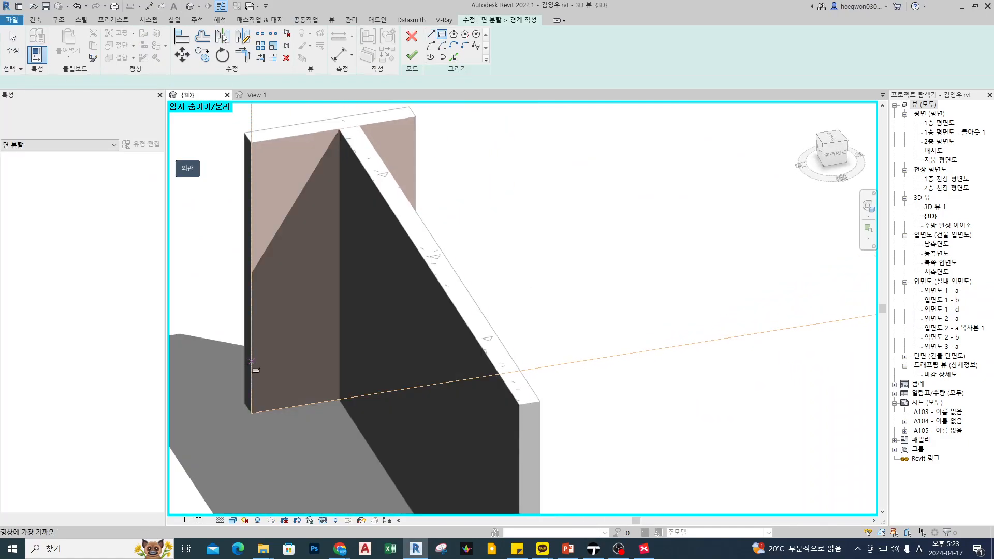
left_click(252, 413)
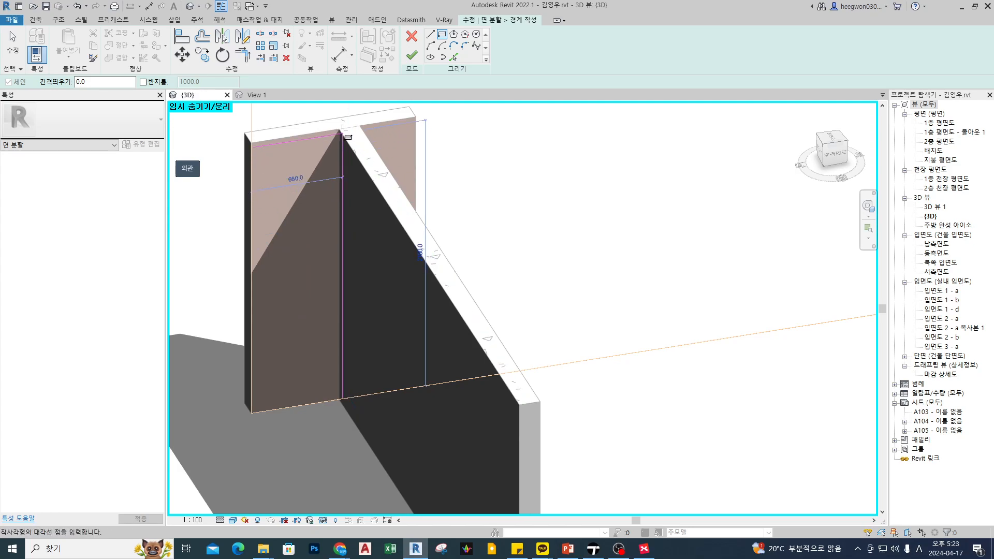
left_click(339, 129)
key("Escape")
key("Escape")
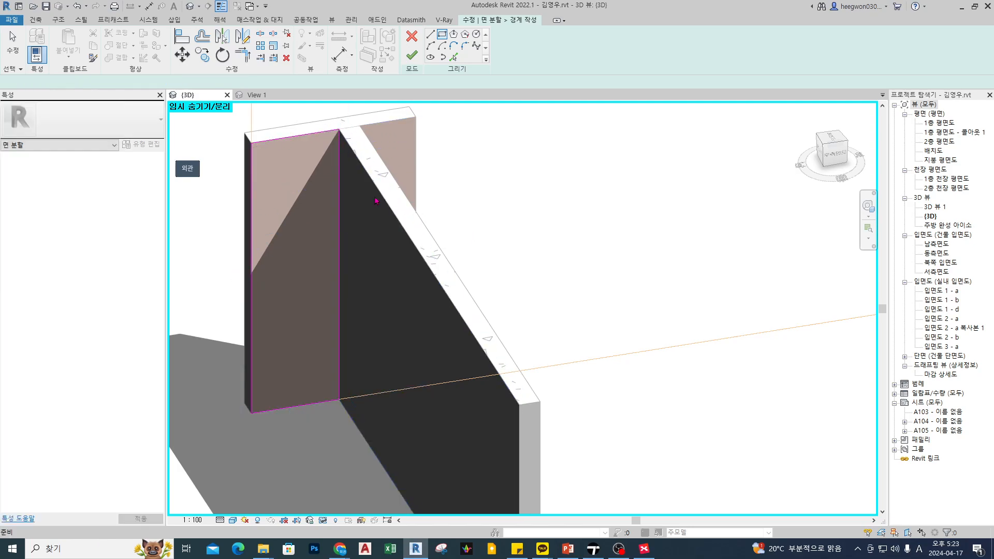
Try to finish the face split with the rectangle as sketched and return to its boundary sketch
left_click_drag(313, 162, 293, 171)
key("Escape")
key("Tab")
left_click(326, 137)
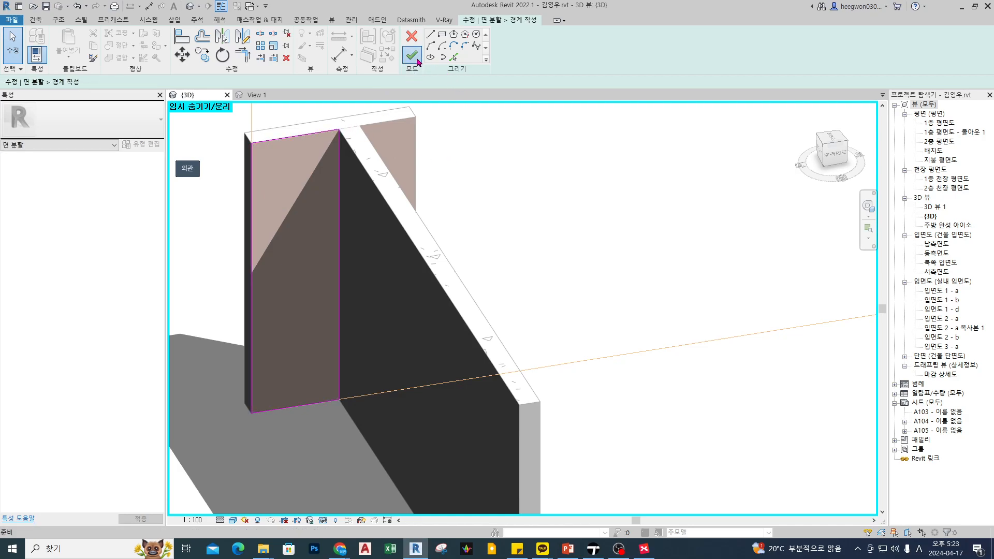
left_click(411, 56)
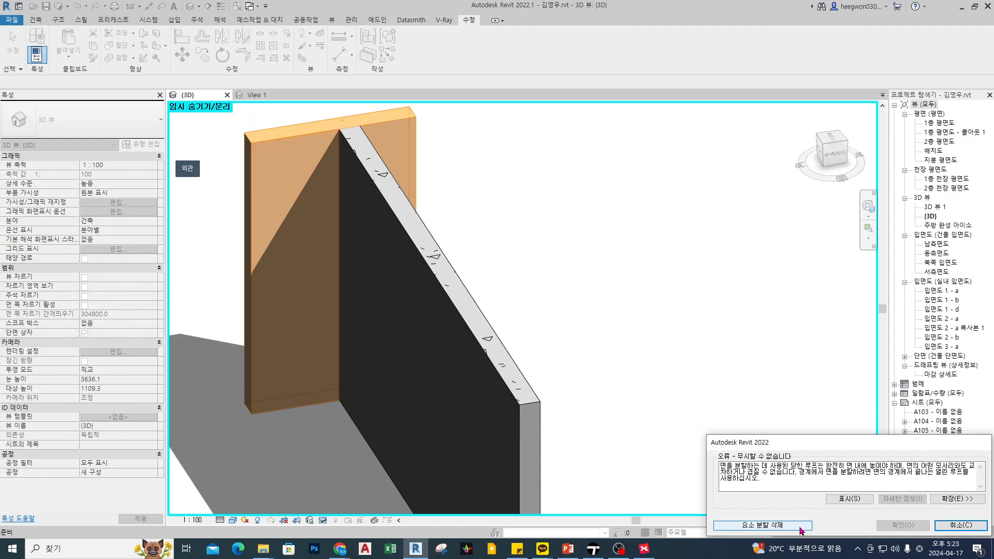
left_click(960, 525)
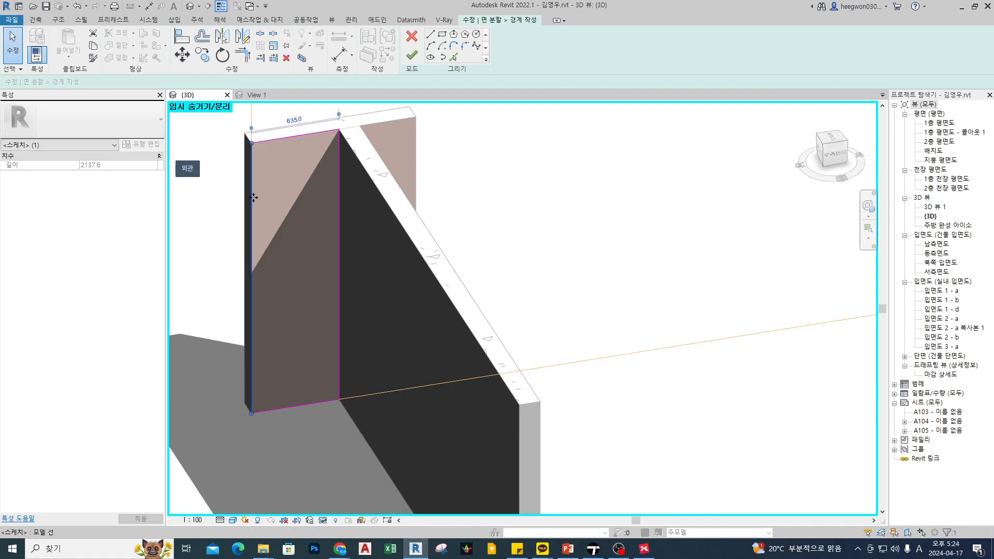
Set the split rectangle's width to 634 mm and its height to 2137 mm, and finish the face split
left_click(293, 120)
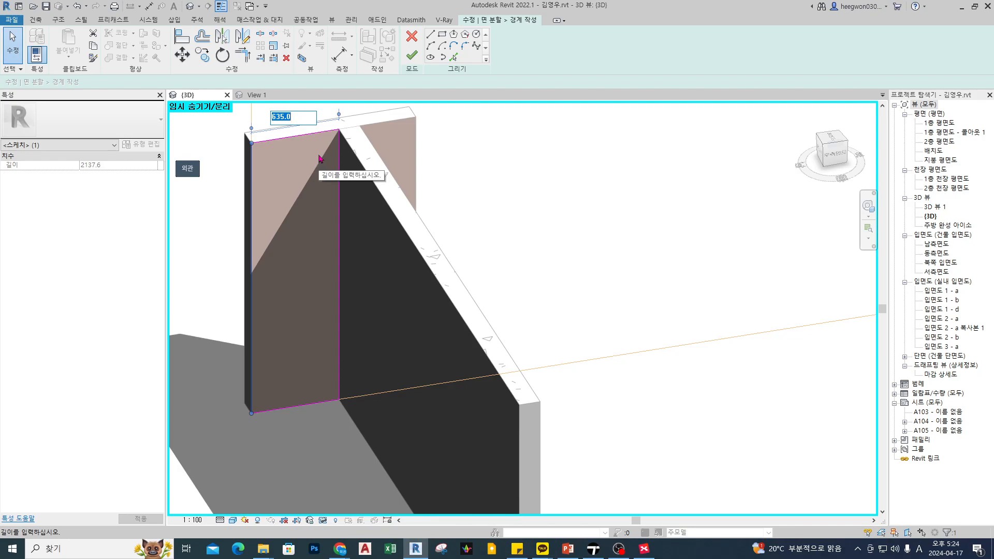
type("6")
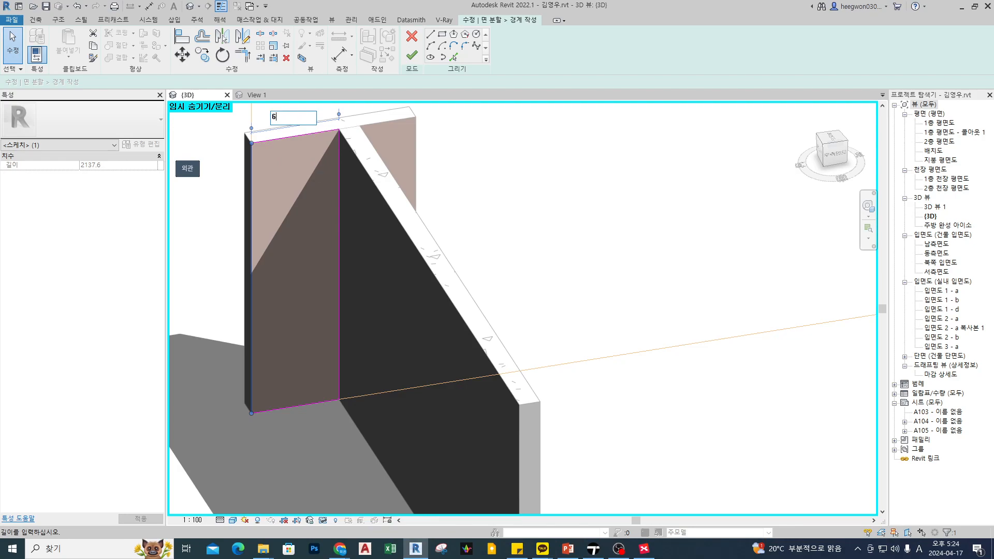
key("Return")
left_click(312, 266)
left_click_drag(309, 433, 290, 336)
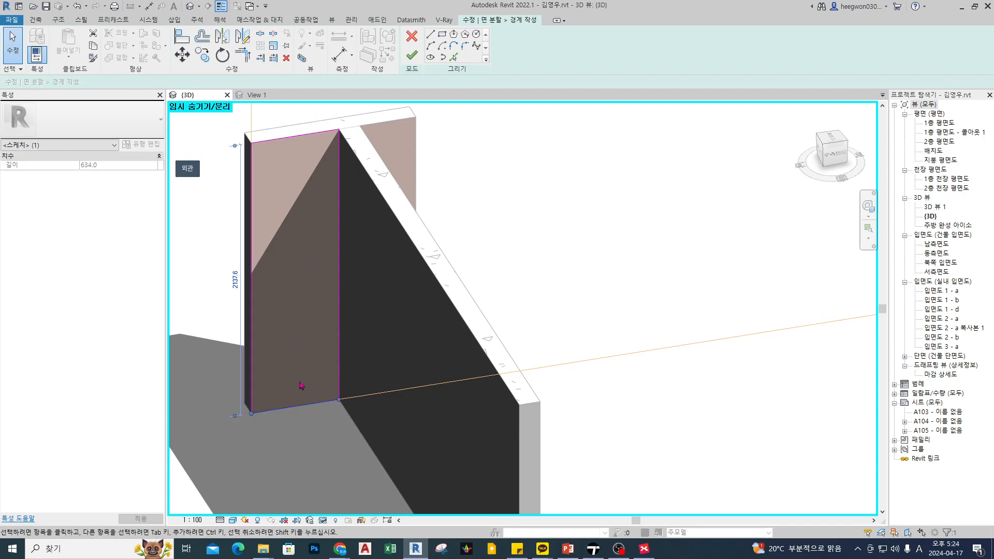
left_click(234, 281)
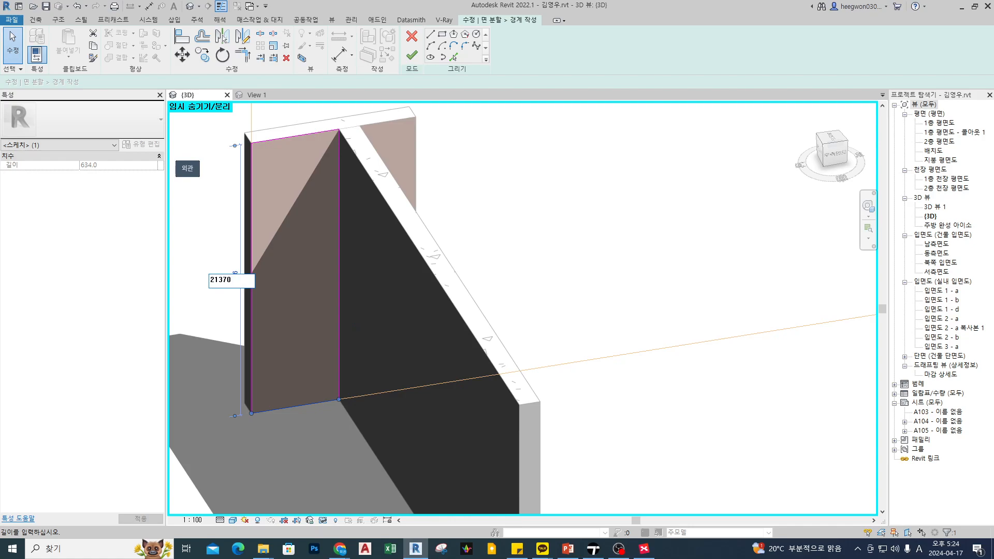
key("Return")
left_click(562, 228)
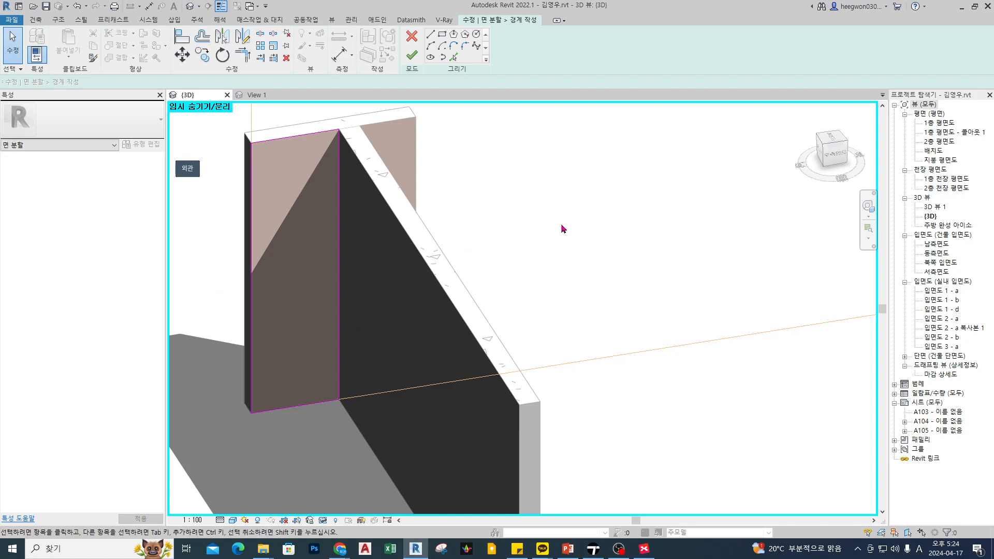
left_click(412, 55)
left_click(642, 270)
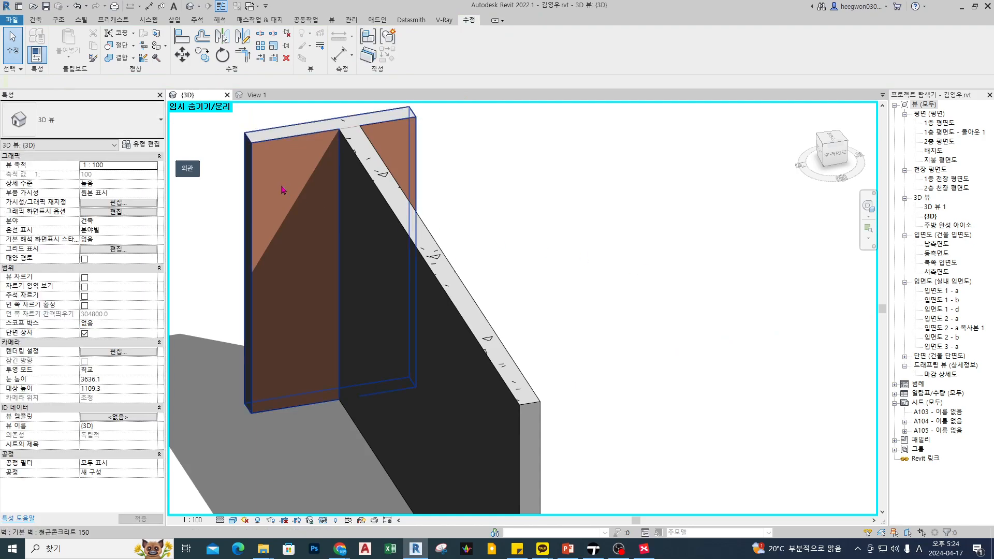
Paint the split portion of the stair-side wall's face with KBIMS-White(가구) and close the material browser
left_click(283, 190)
middle_click_drag(543, 250, 593, 268)
left_click(598, 243)
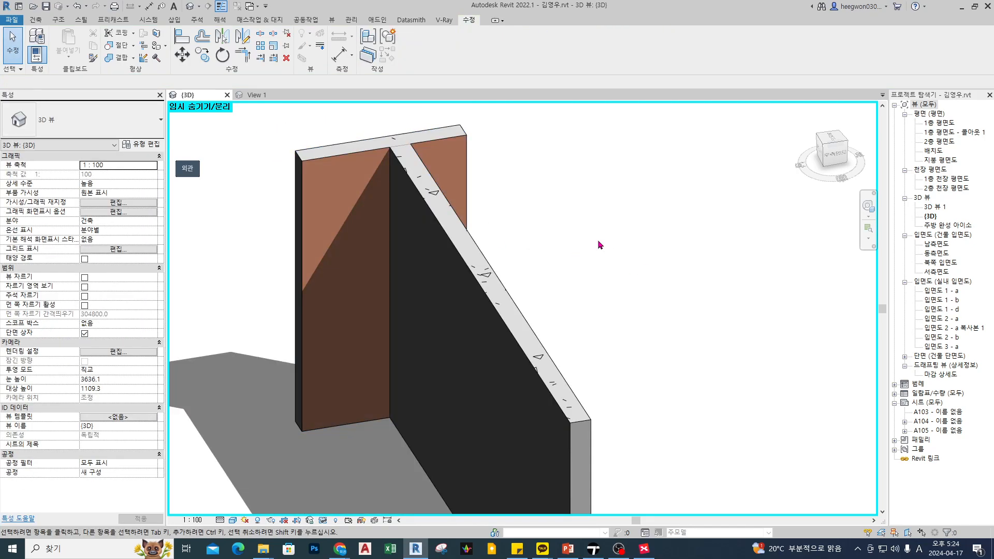
key("p")
key("t")
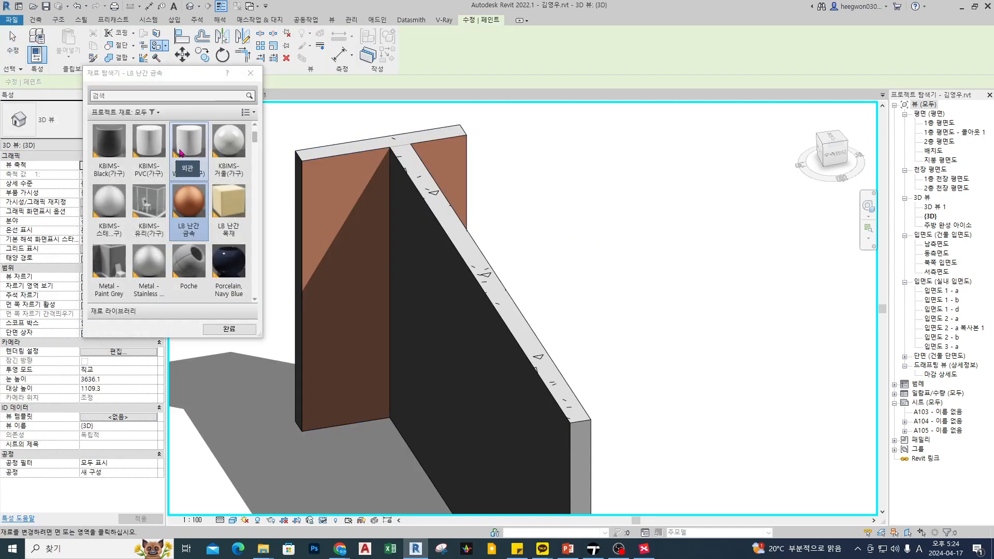
left_click(180, 152)
left_click(361, 272)
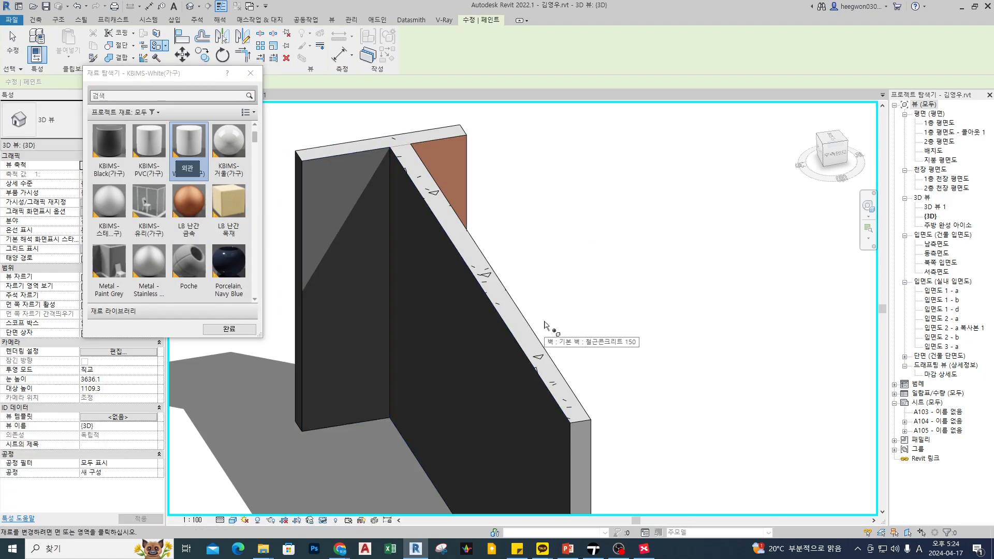
key("Escape")
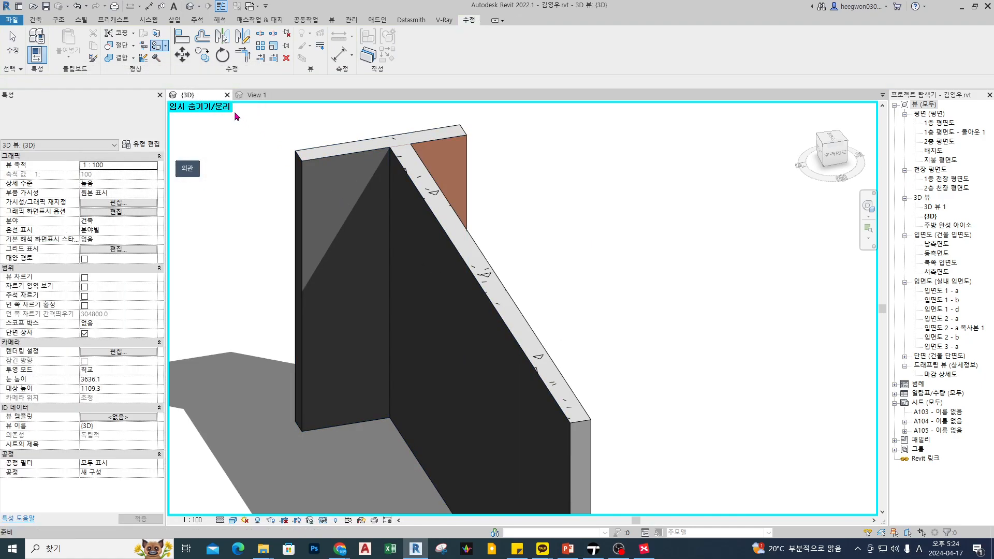
Split the stair-side wall element where the other wall meets it, deleting the conflicting face split
mouse_move(237, 173)
middle_mouse_down()
mouse_move(355, 264)
mouse_move(381, 302)
middle_mouse_up()
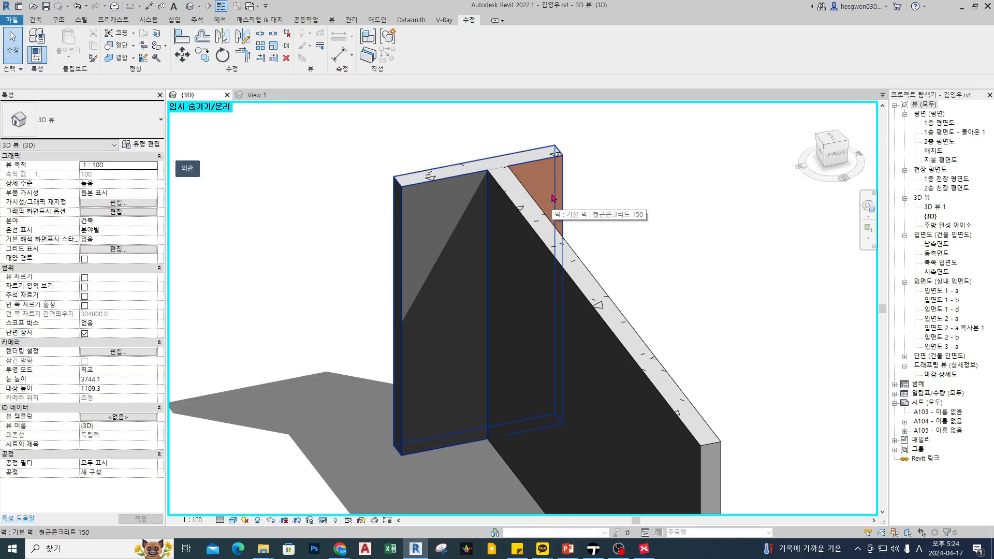
key("s")
key("l")
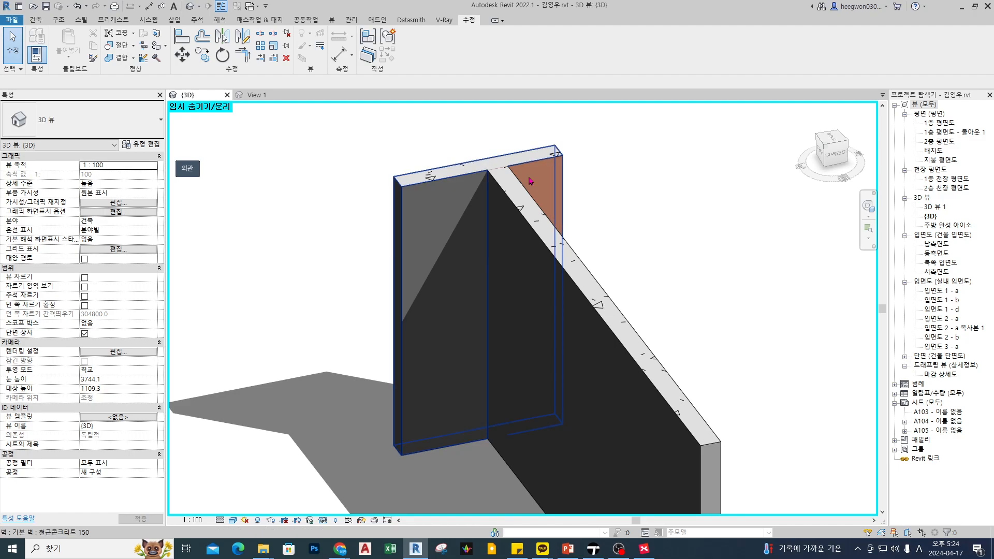
left_click(497, 156)
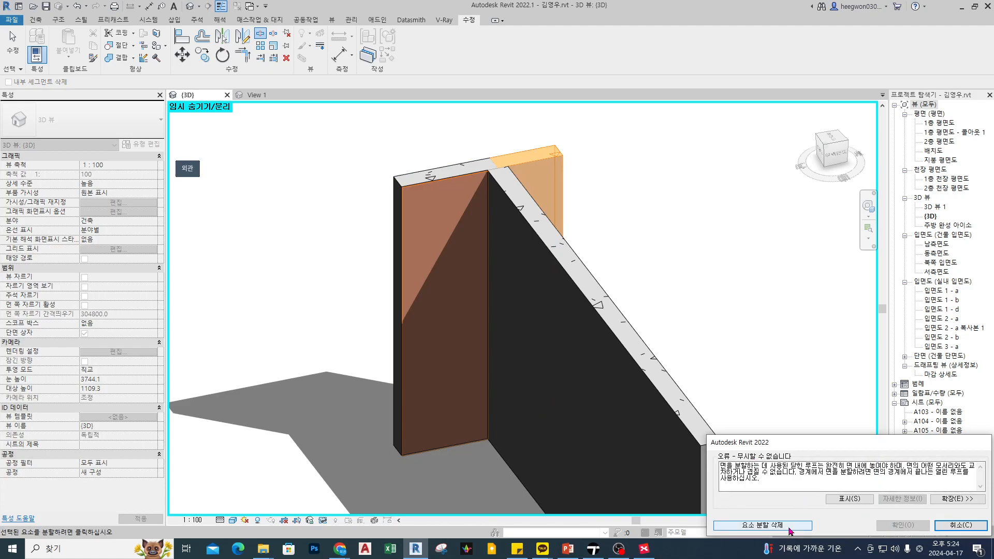
left_click(789, 530)
key("Escape")
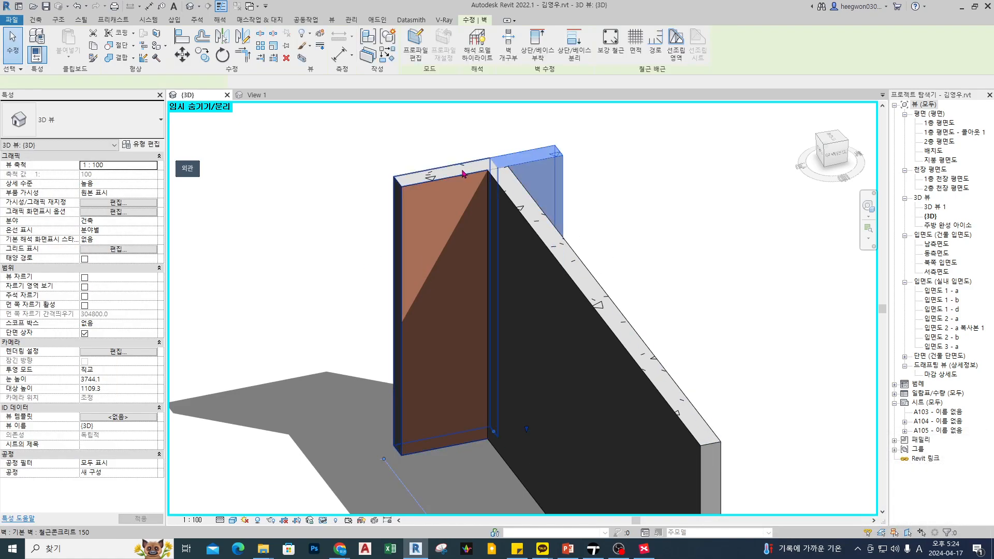
left_click(463, 174)
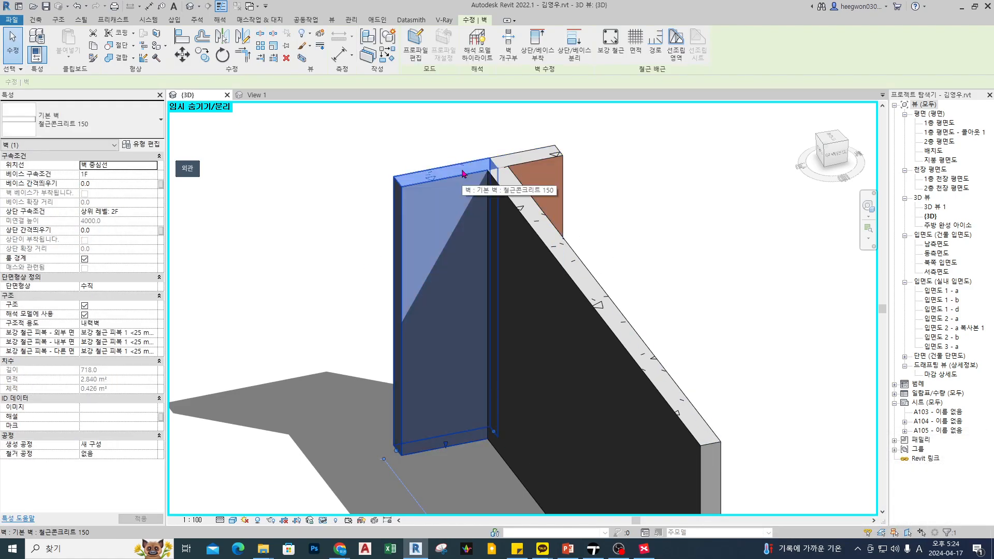
left_click(676, 229)
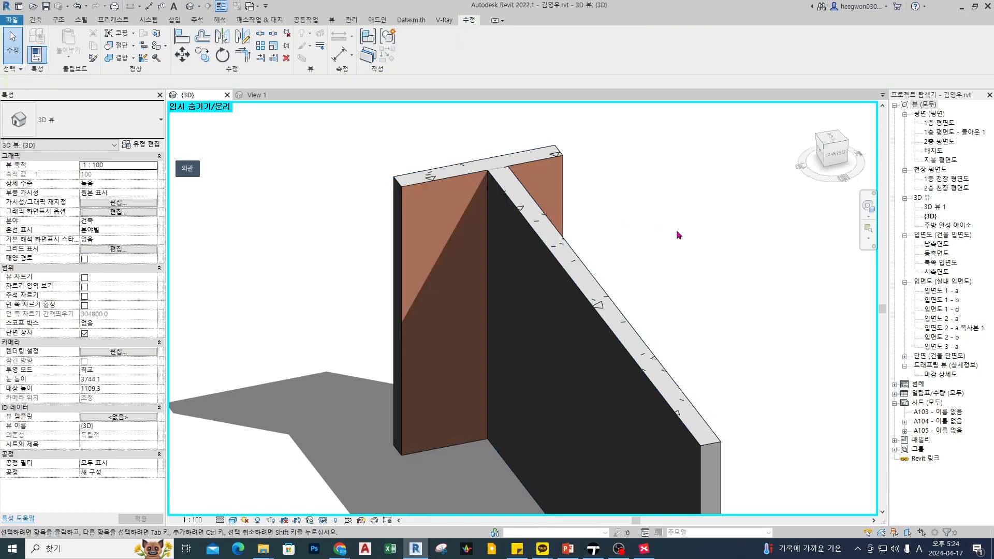
Split the long meeting wall's broad face with a rectangle about 1.4 m wide and 1.2 m tall near its middle
middle_click_drag(676, 230, 625, 392, "shift")
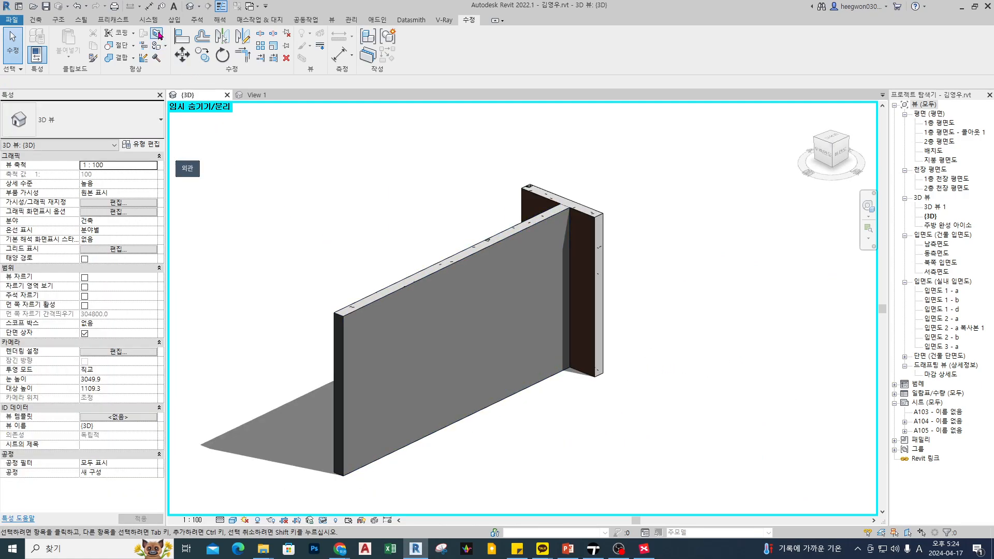
left_click(445, 306)
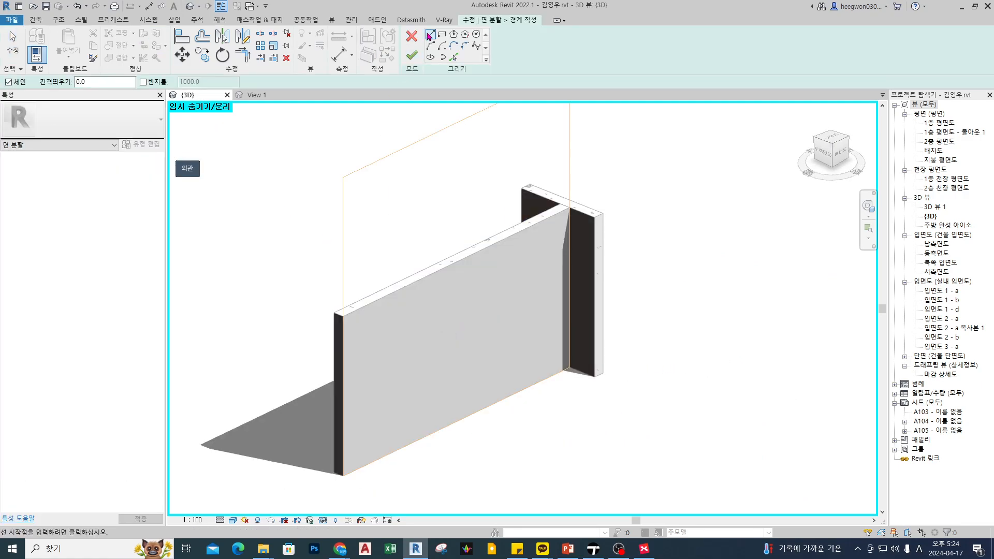
left_click(417, 307)
left_click(492, 358)
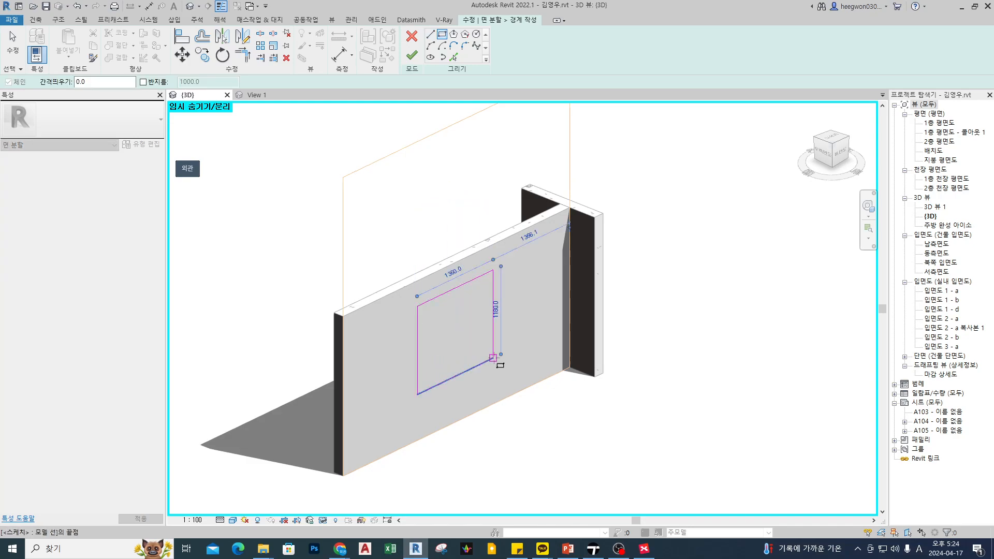
key("Escape")
left_click(412, 55)
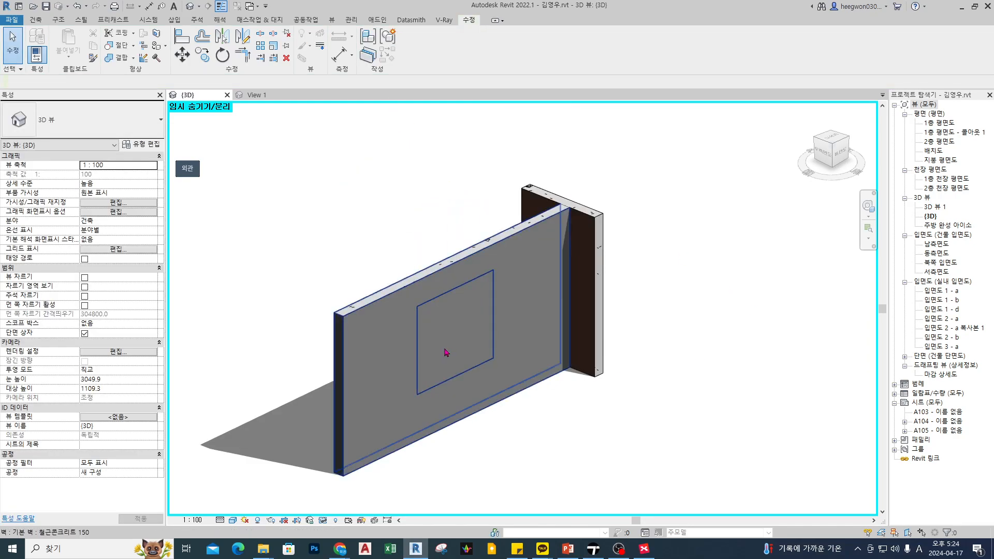
Paint the rectangular region on the long wall's face with LB 난간 목재 and close the material browser
key("p")
key("t")
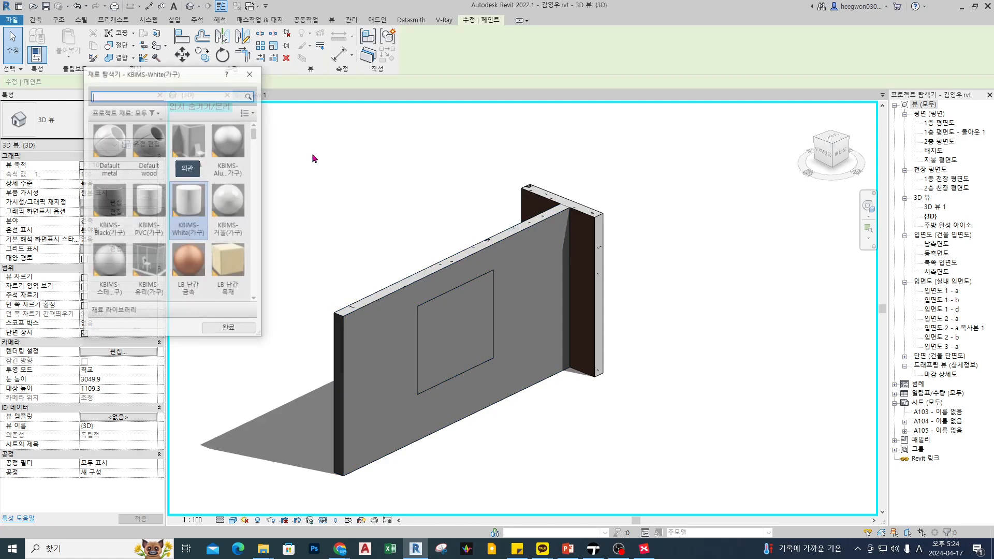
left_click(229, 262)
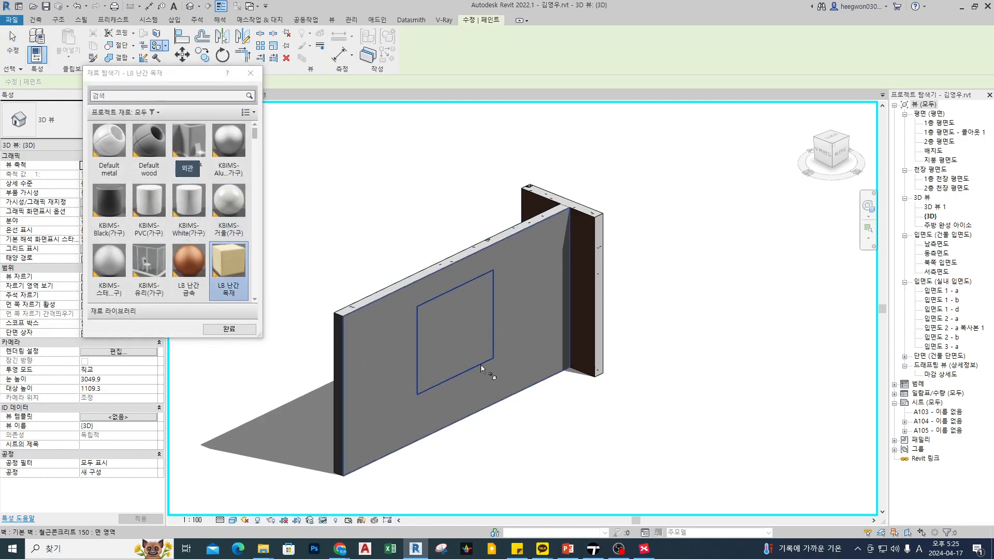
left_click(462, 341)
key("Escape")
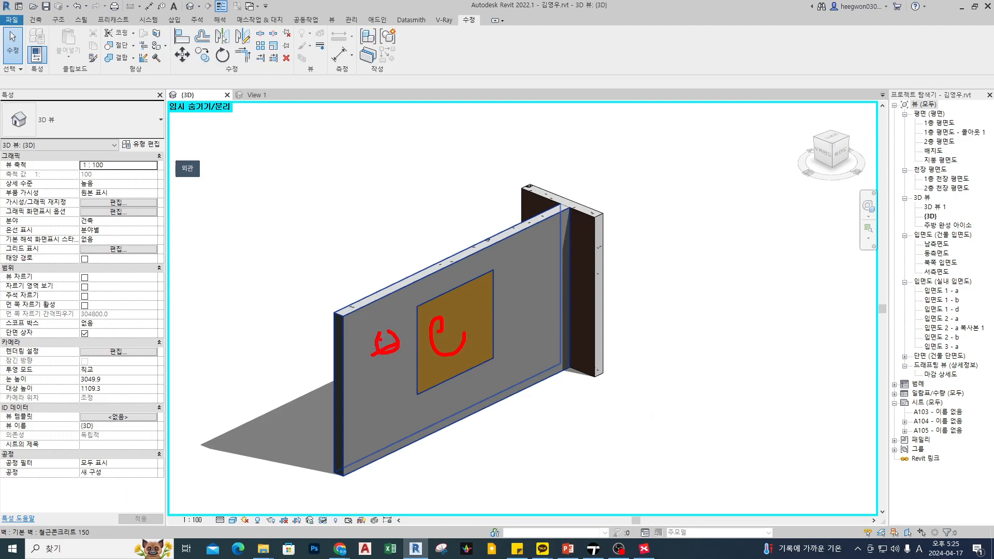
key("Escape")
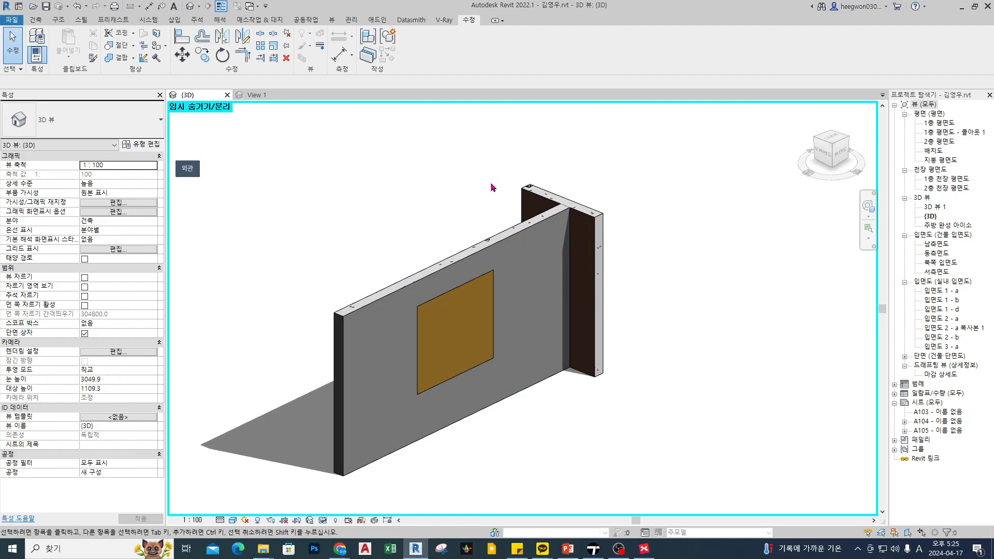
Reset the temporary isolation to restore the hidden elements and bring the whole kitchen into view
key("h")
key("r")
scroll(268, 133, "down", 3)
middle_click_drag(269, 217, 635, 164, "shift")
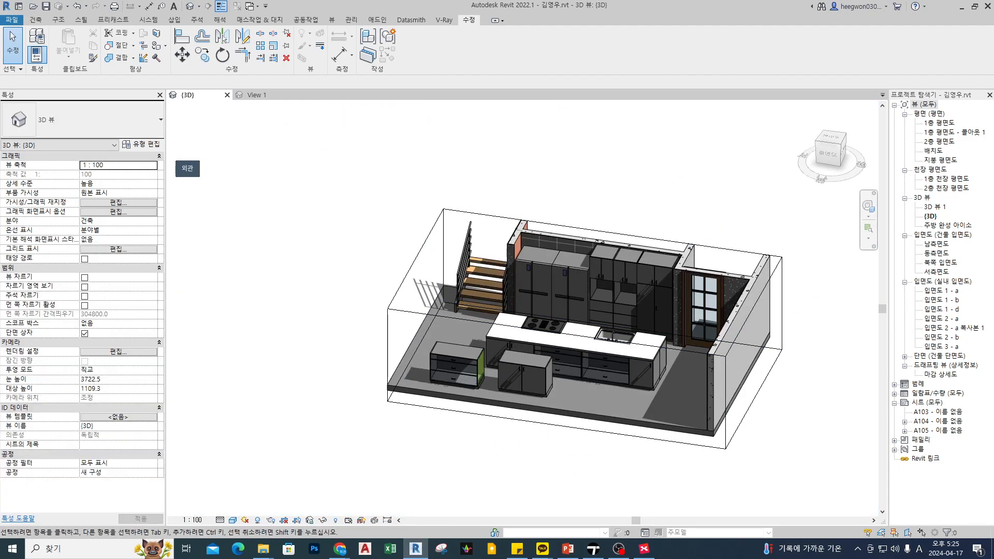